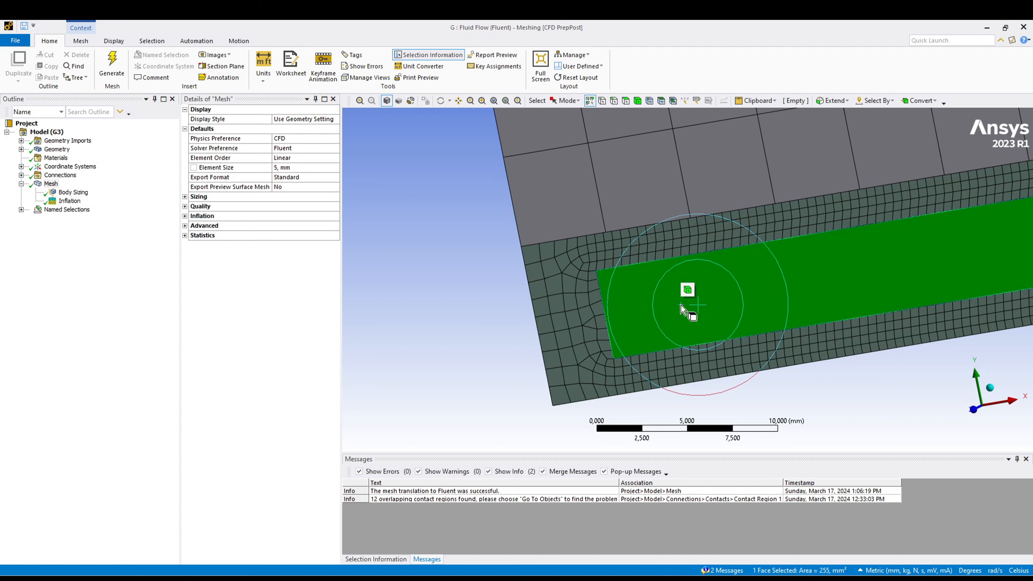
- Examine the mesh where the battery cell, base plate and fluid channel meet, comparing the elements across the shared interfaces
click(581, 337)
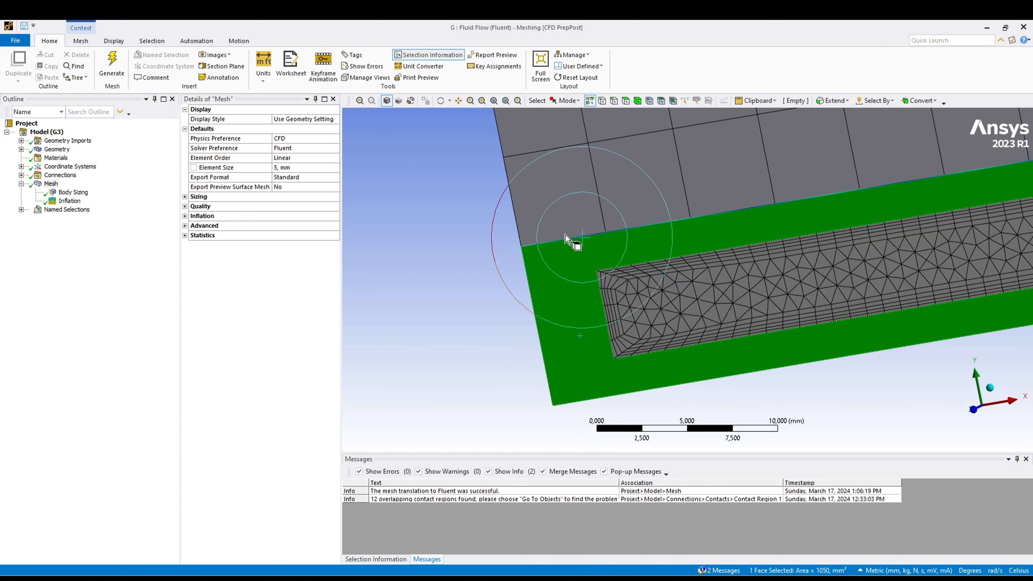
click(558, 203)
scroll(484, 338, down, 5)
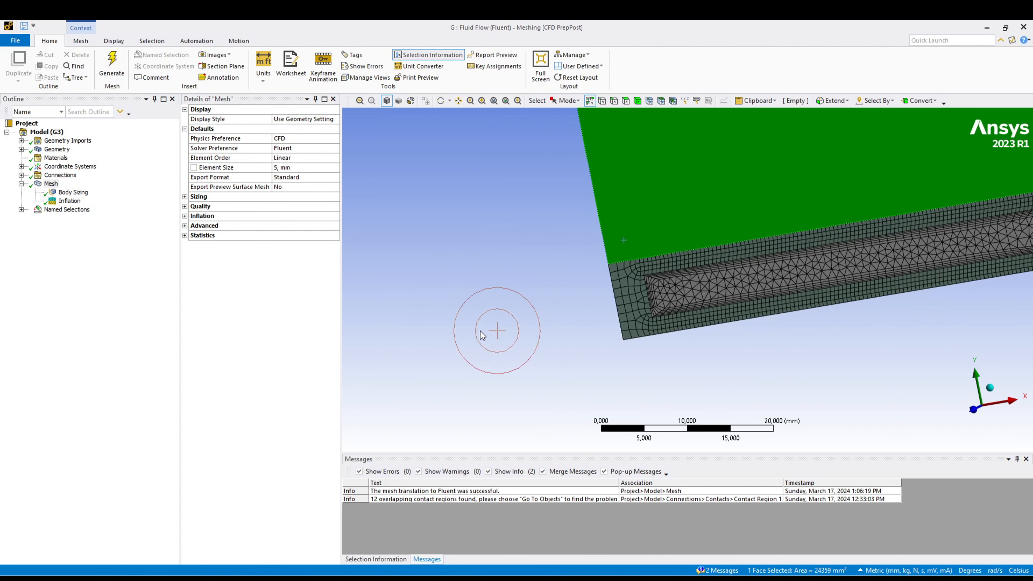
click(482, 335)
scroll(718, 290, up, 5)
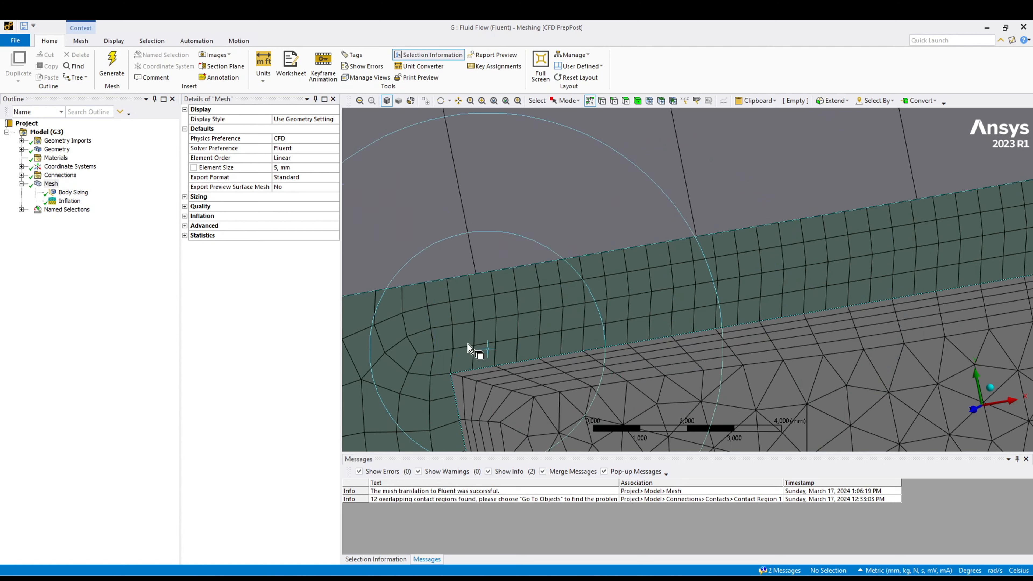
scroll(450, 326, down, 3)
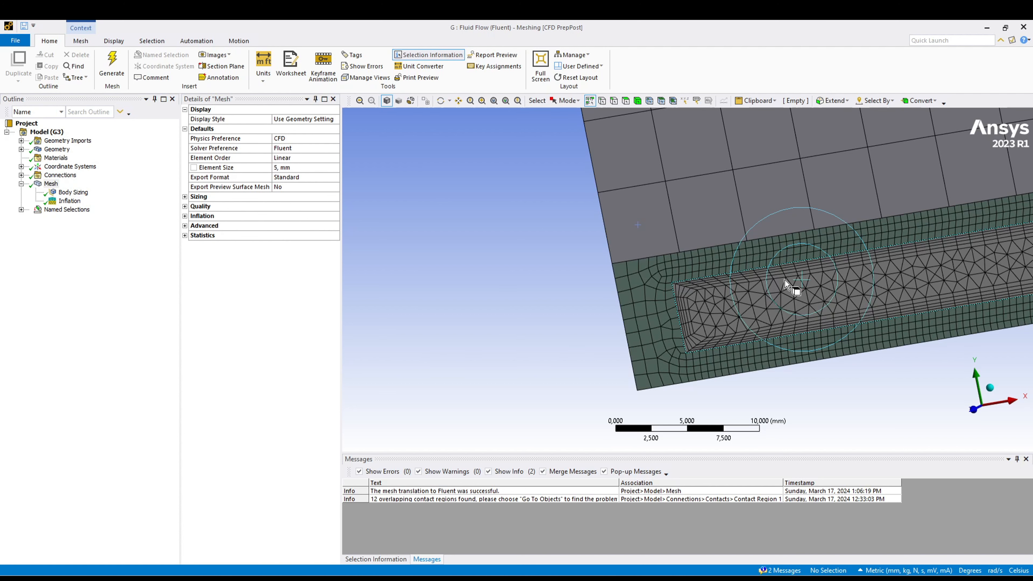
scroll(629, 256, up, 5)
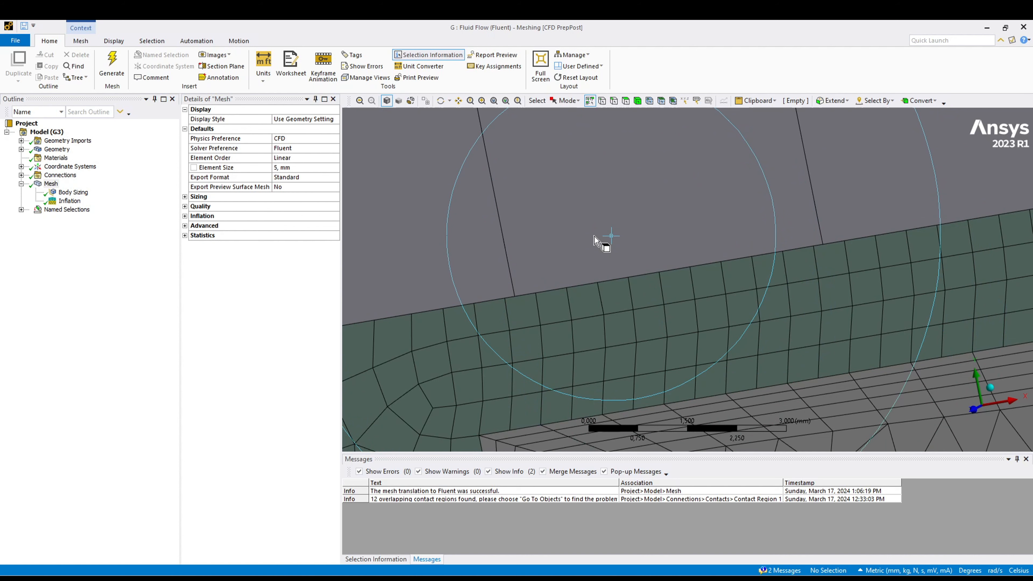
click(601, 214)
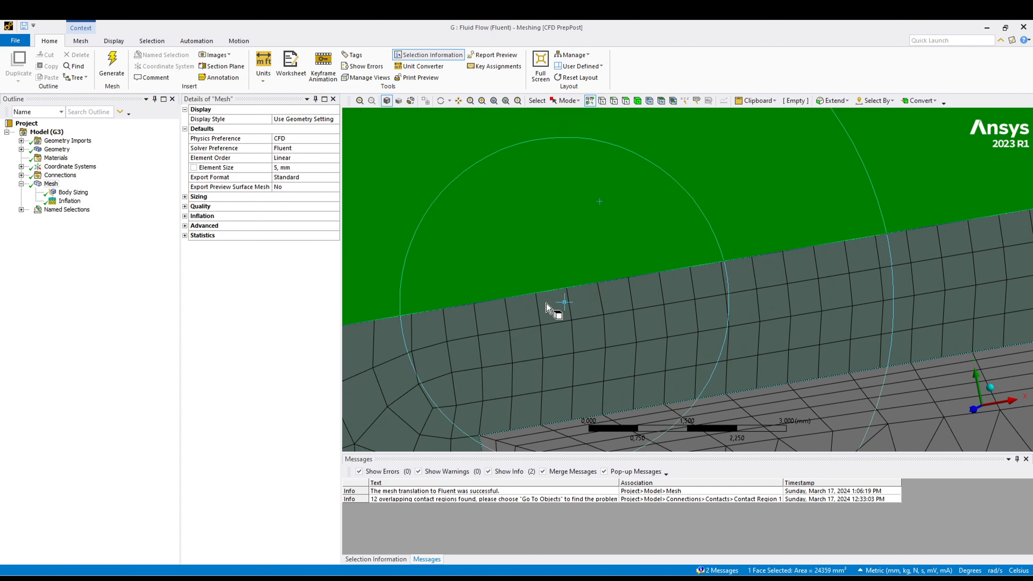
click(534, 316)
scroll(613, 356, down, 5)
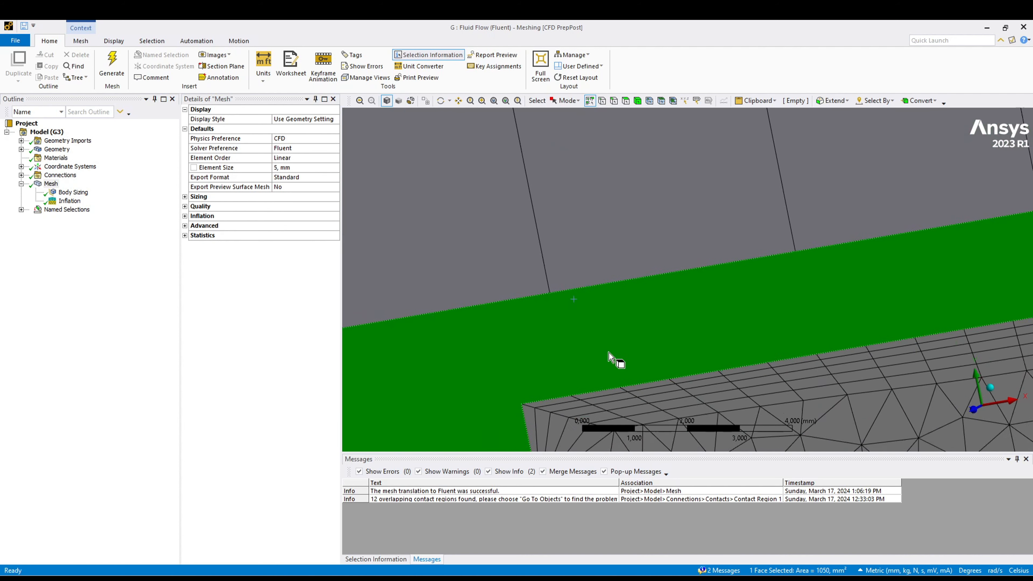
click(461, 378)
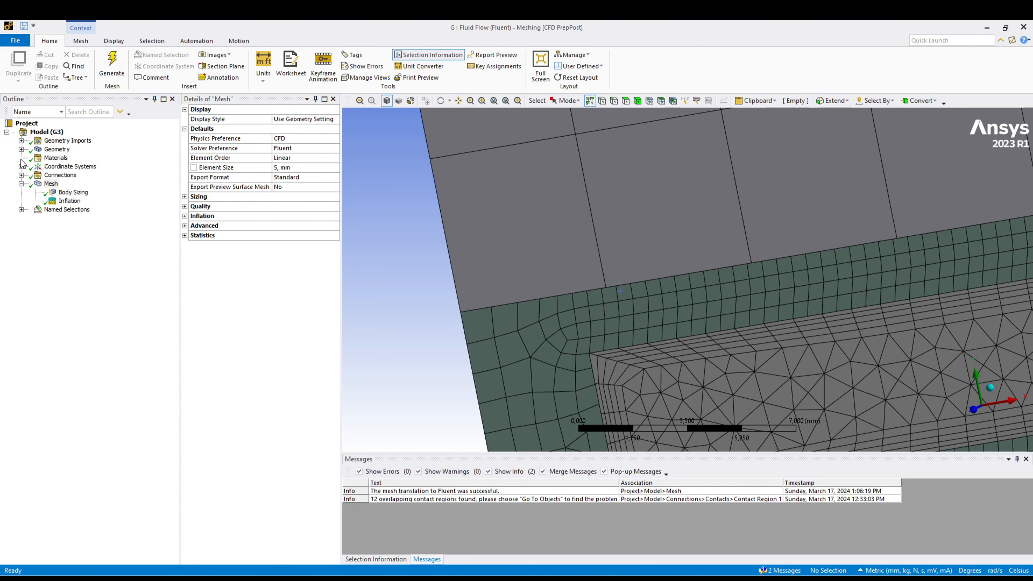
- Delete all the automatically bonded contact regions, from battery_cells_1 to solid_base_plate through solid_base_plate to fluid_4
click(21, 174)
click(36, 184)
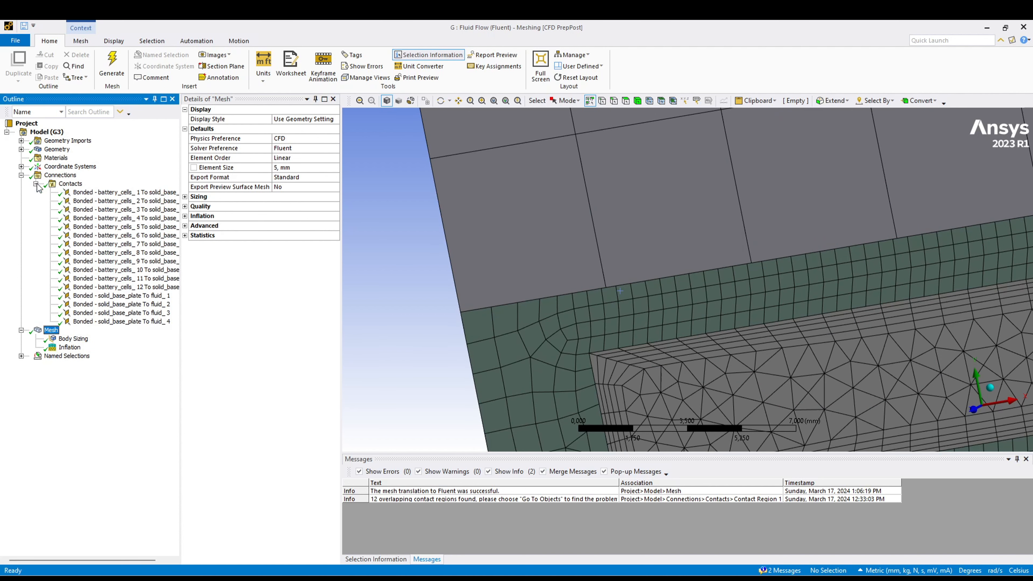
scroll(538, 320, down, 2)
scroll(538, 317, down, 3)
click(98, 192)
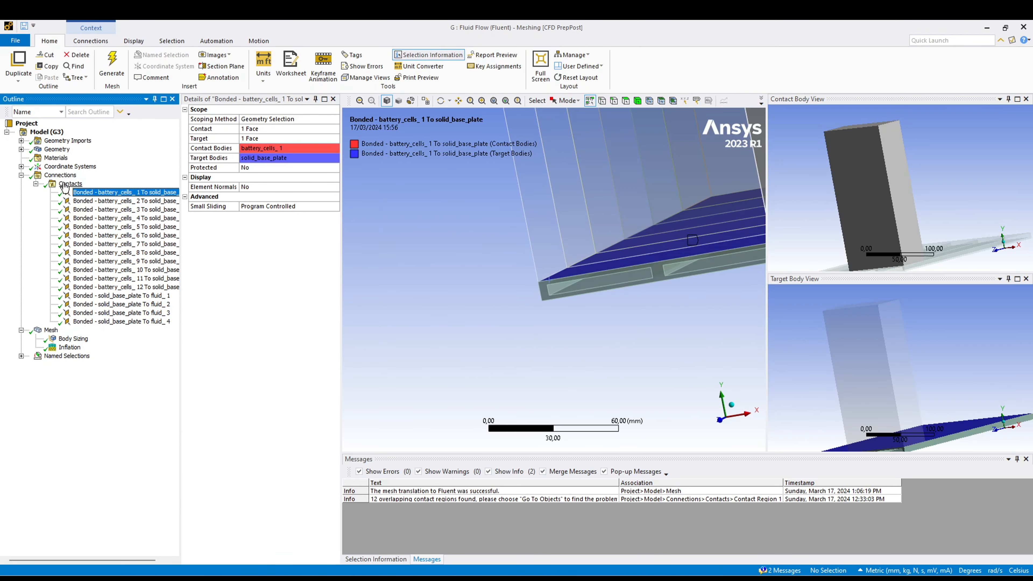
click(71, 184)
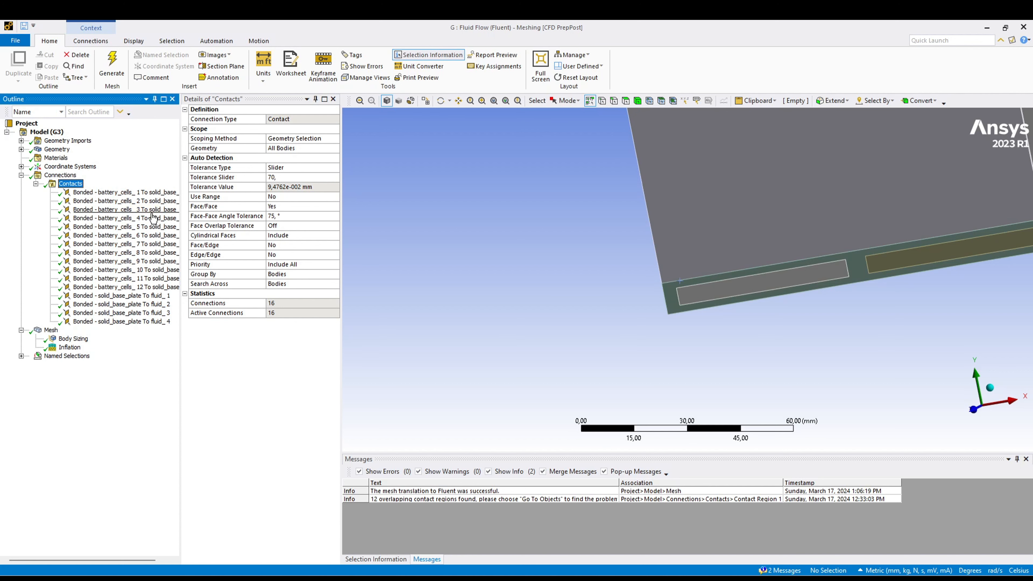
ctrl+click(145, 193)
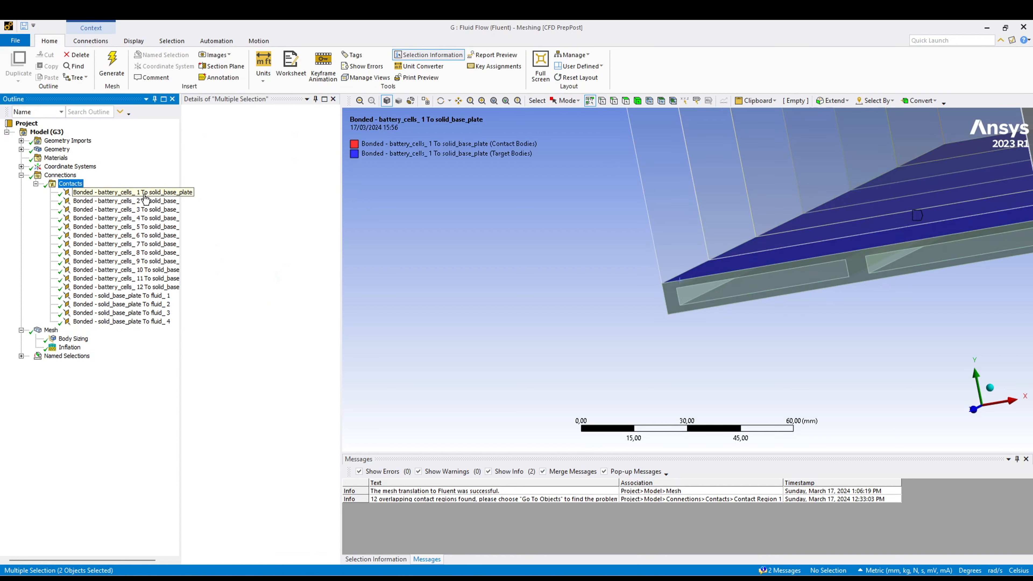
shift+click(156, 321)
right_click(141, 244)
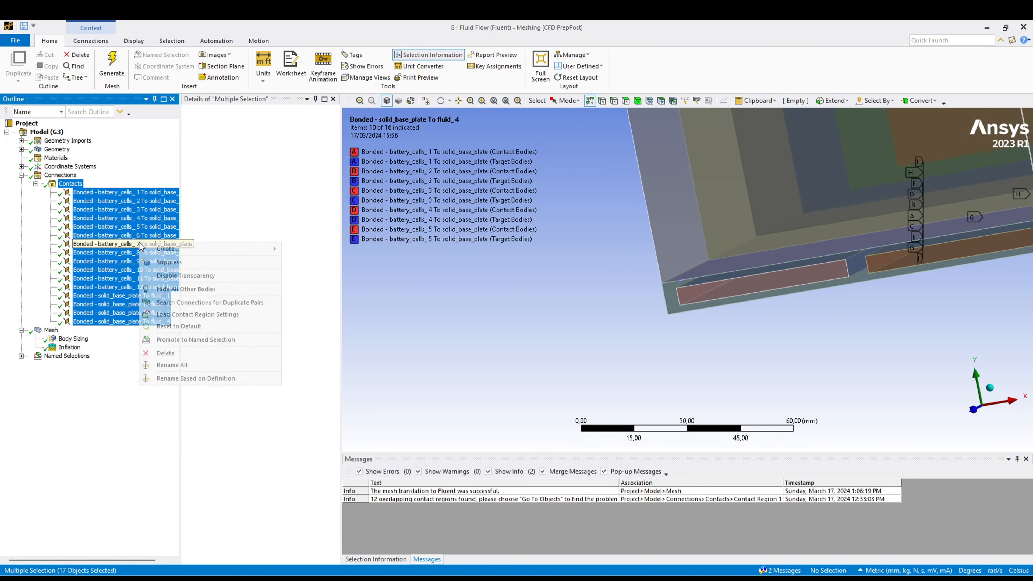
click(183, 353)
click(519, 340)
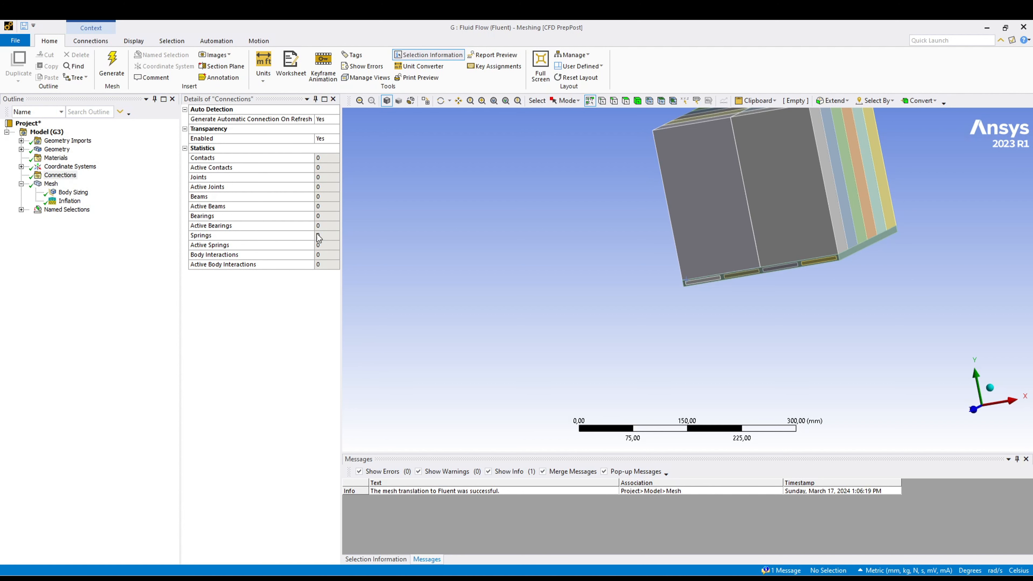
- Examine the battery cells, the base plate's side face and the fluid channel ends to see which bodies touch
scroll(885, 249, down, 3)
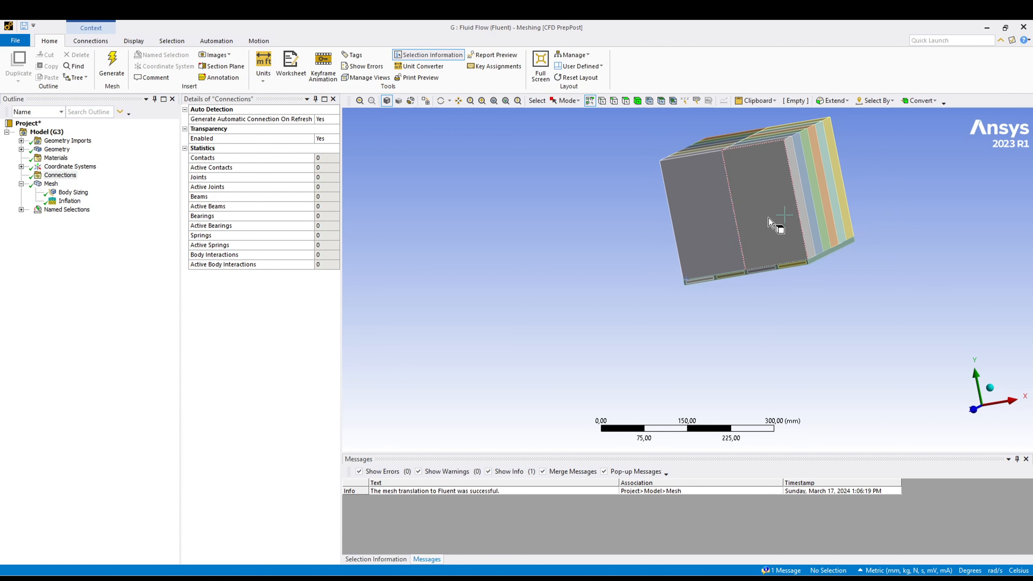
scroll(837, 280, up, 5)
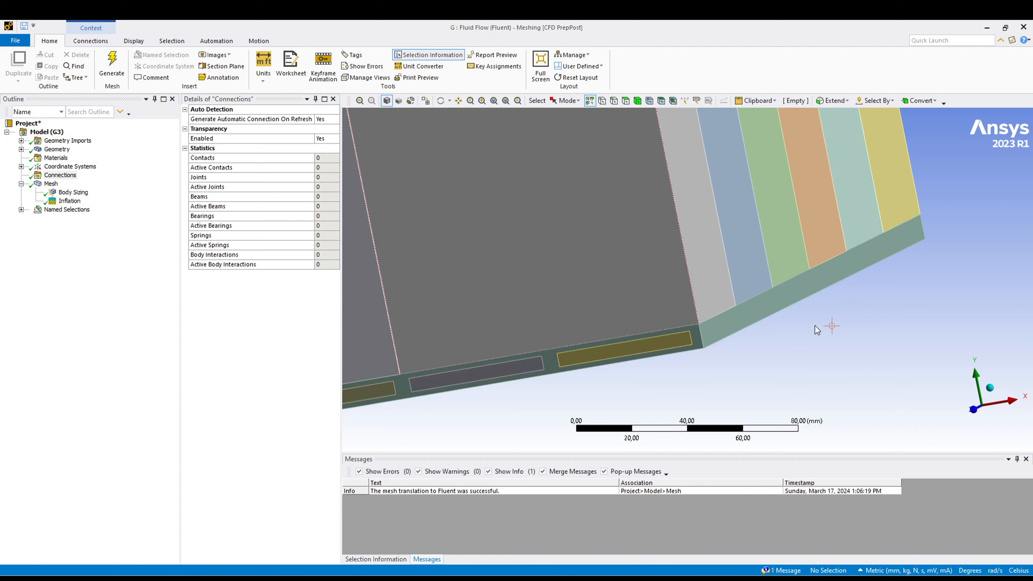
click(702, 248)
click(732, 326)
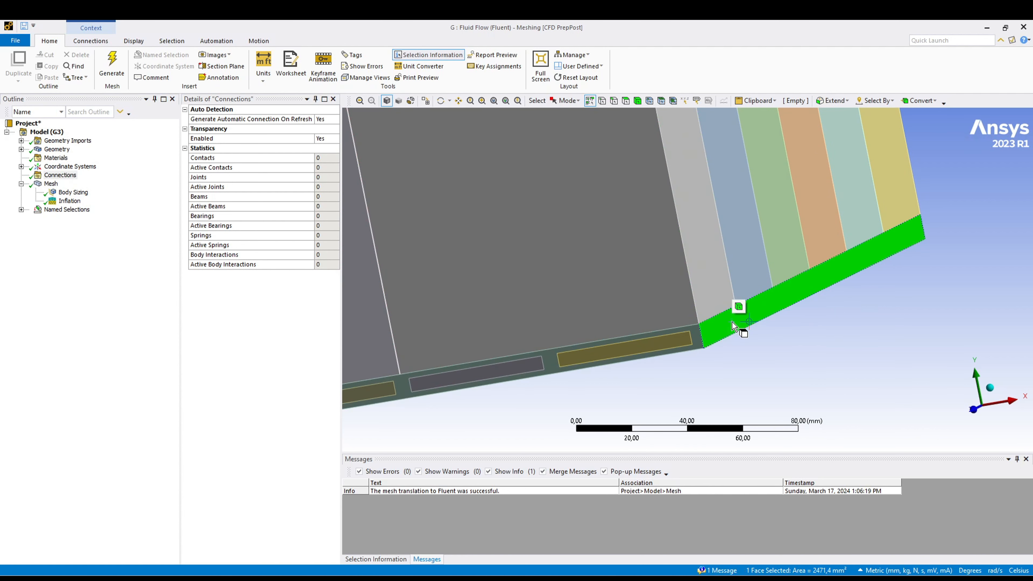
scroll(707, 406, down, 4)
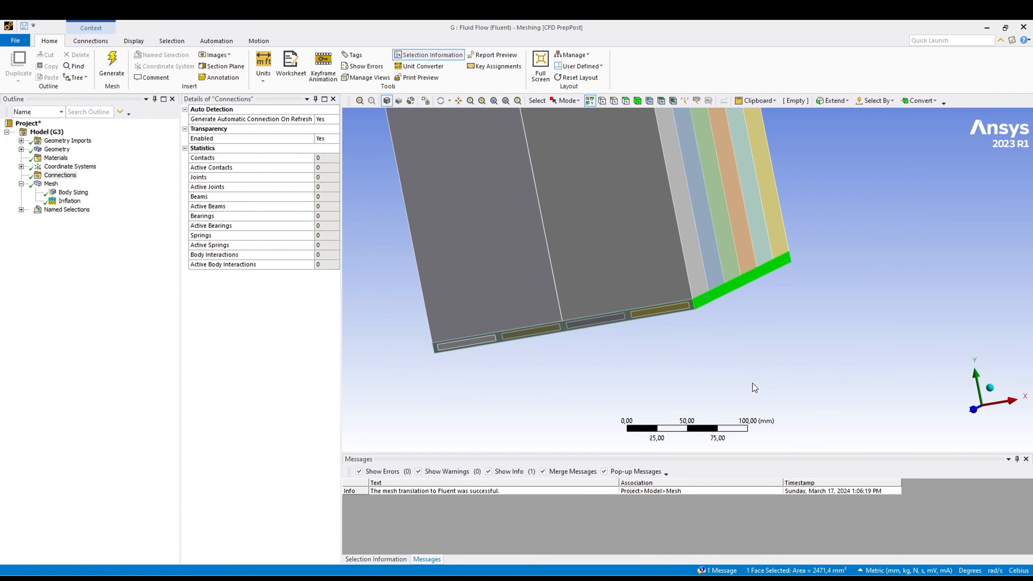
scroll(651, 361, down, 1)
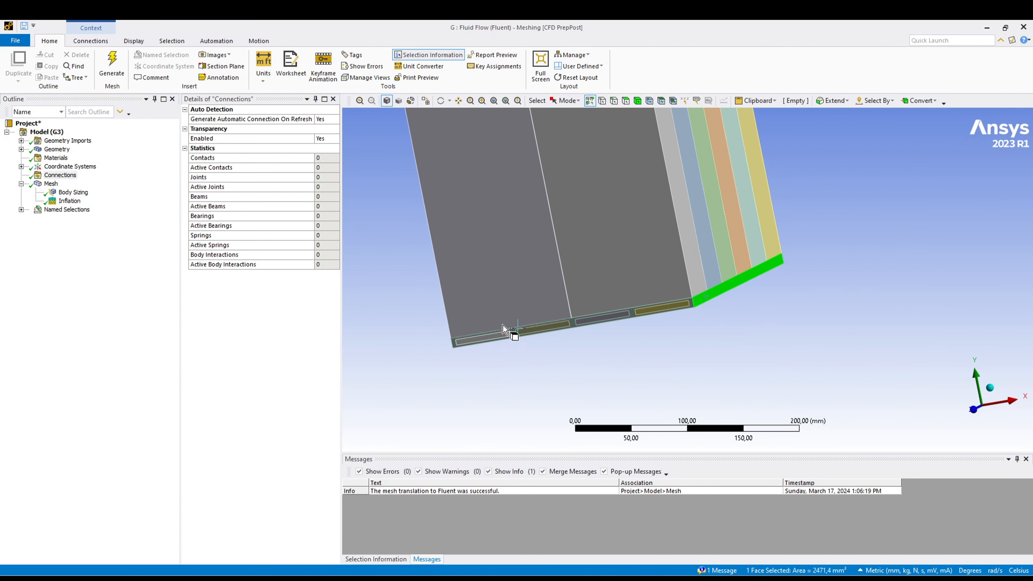
right_drag(484, 311, 541, 366)
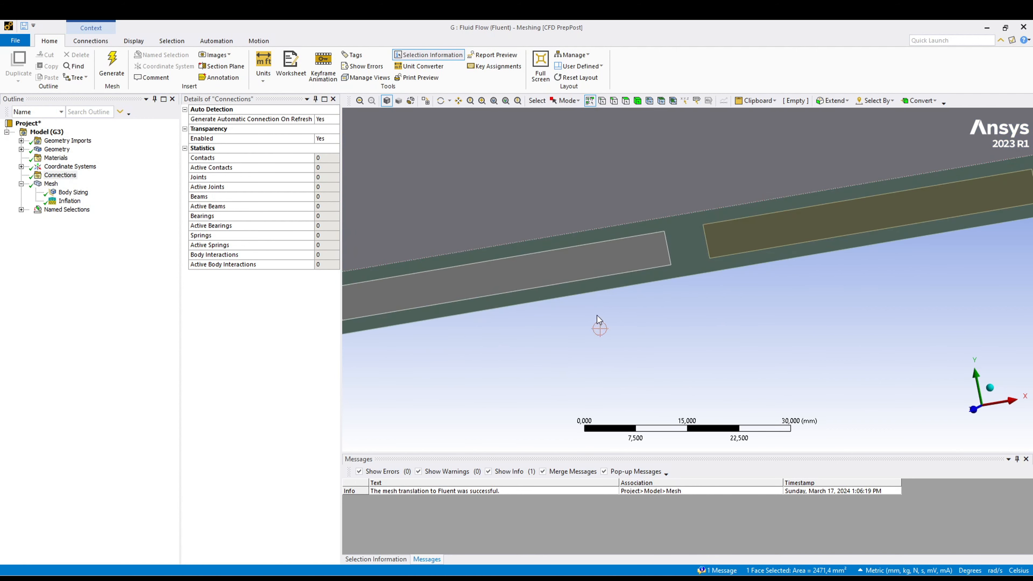
click(628, 257)
click(685, 255)
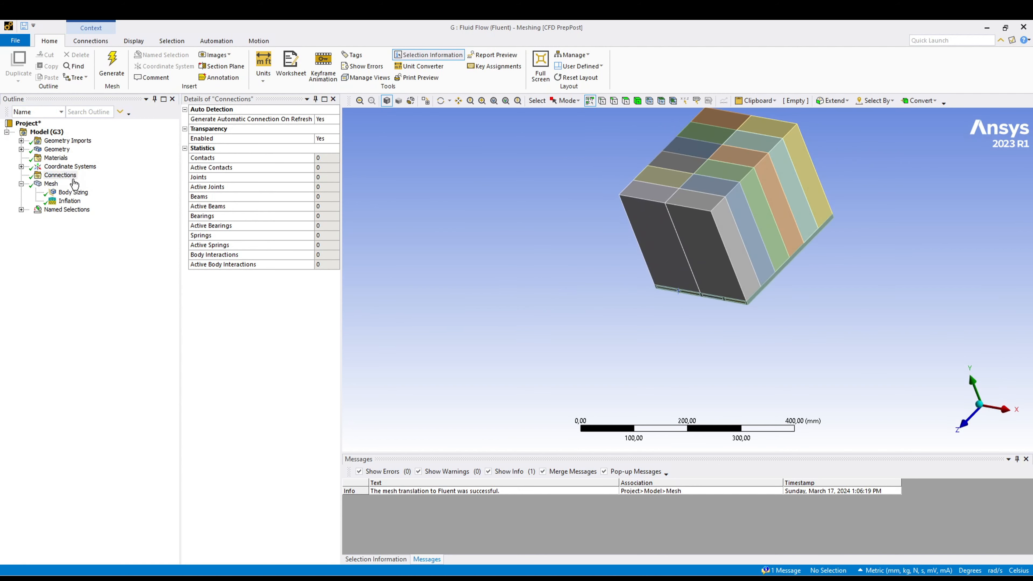
- Insert a new connection group under the model's Connections
right_click(69, 177)
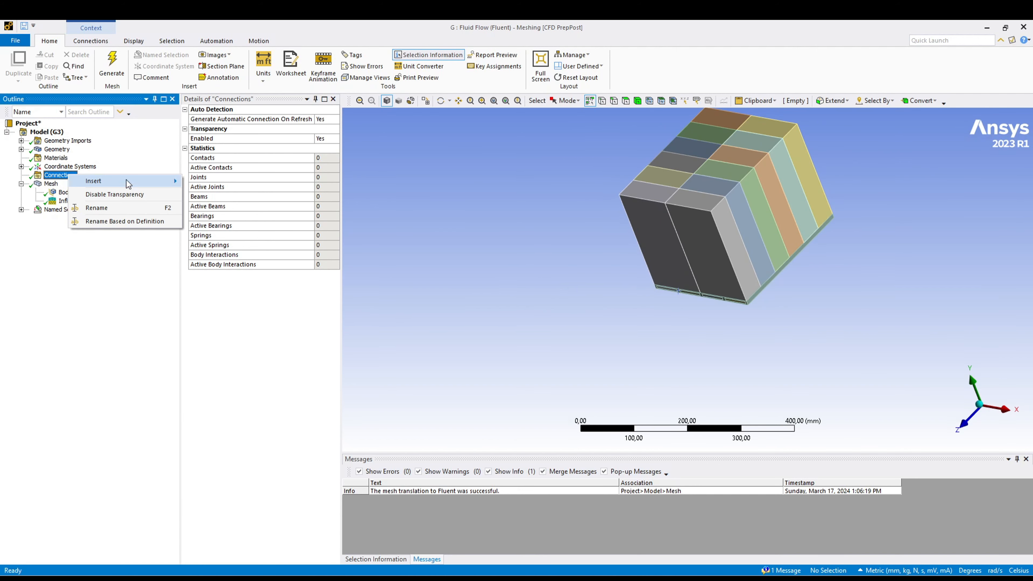
mouse_move(158, 184)
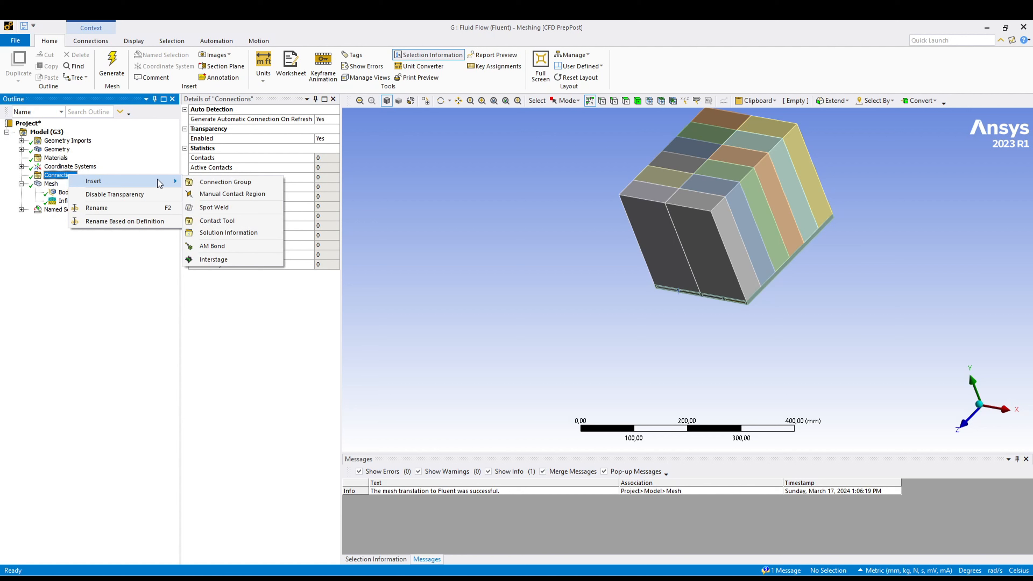
click(265, 184)
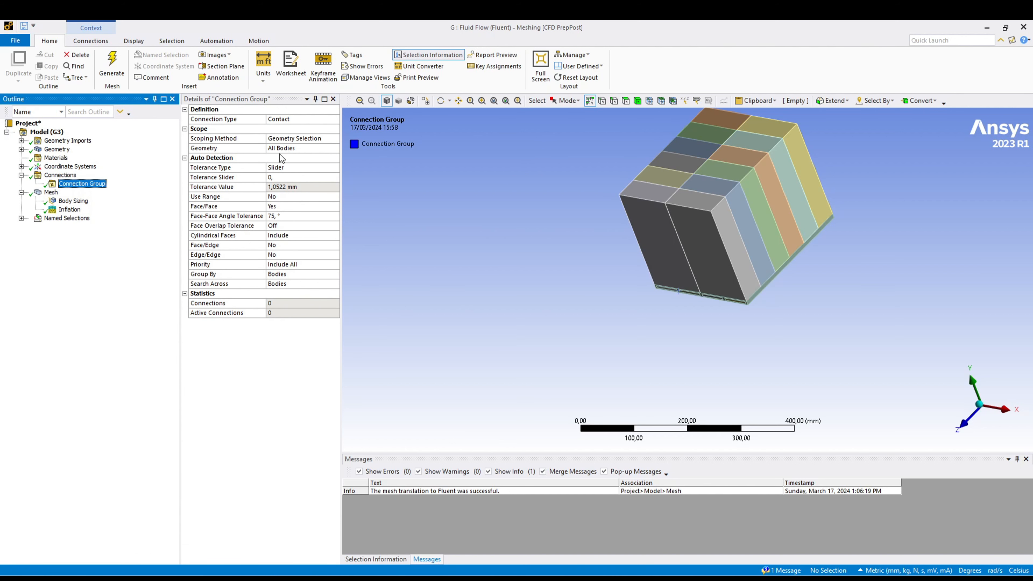
- Scope the connection group's geometry to the twelve battery cell bodies and the solid base plate, leaving out the fluid bodies
click(638, 102)
scroll(671, 322, down, 2)
middle_drag(670, 321, 500, 338)
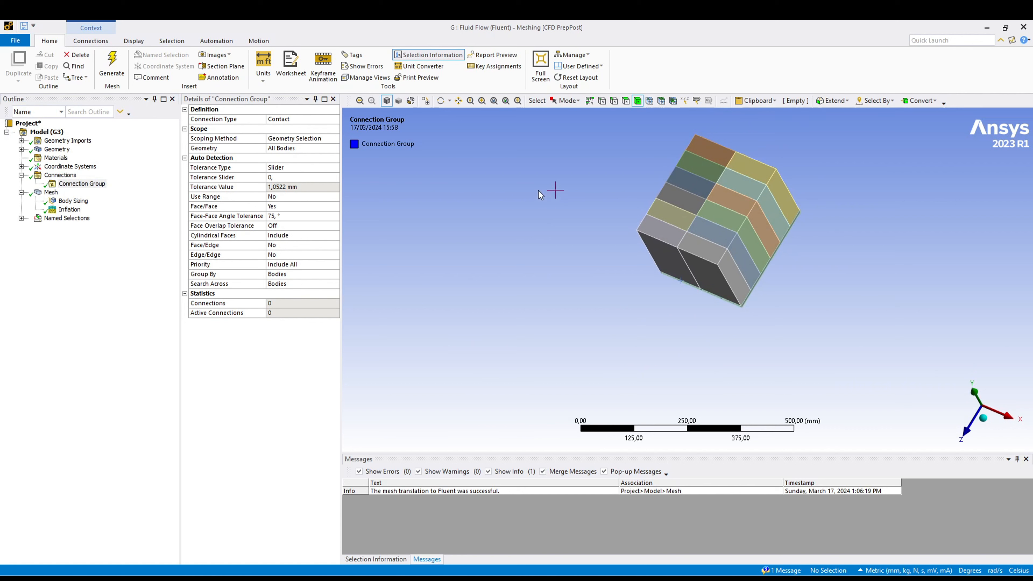
click(666, 228)
ctrl+click(678, 208)
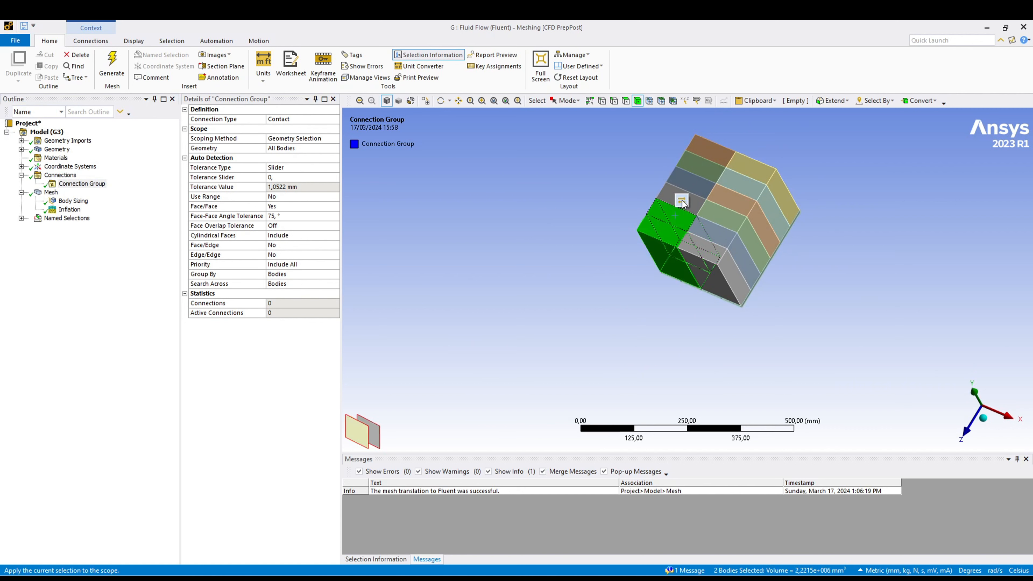
ctrl+click(695, 188)
ctrl+click(696, 187)
ctrl+click(701, 163)
ctrl+click(714, 148)
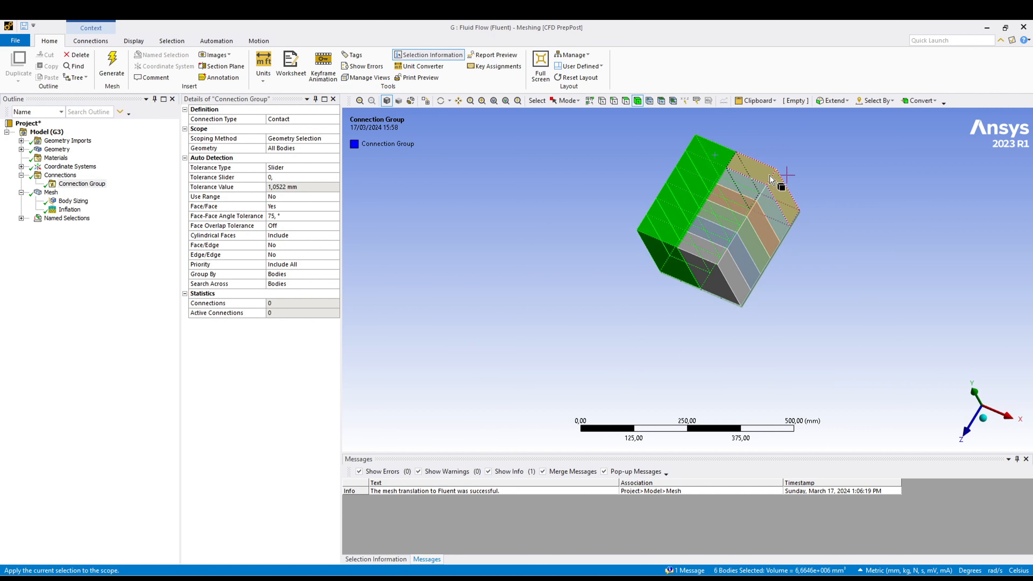
ctrl+click(759, 185)
ctrl+click(744, 197)
ctrl+click(733, 212)
ctrl+click(732, 224)
ctrl+click(721, 240)
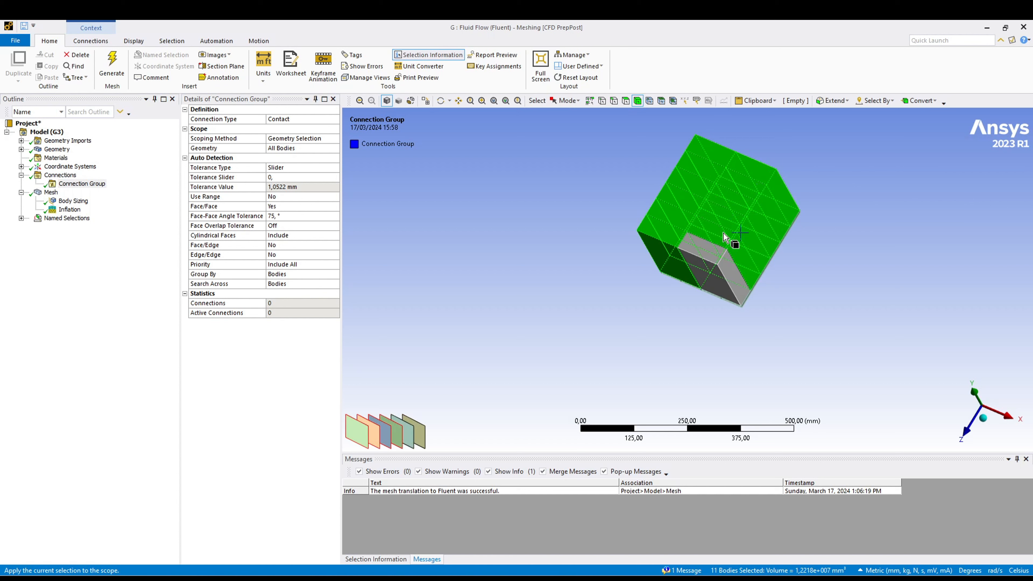
ctrl+click(736, 280)
middle_drag(737, 280, 749, 332)
right_drag(721, 281, 788, 318)
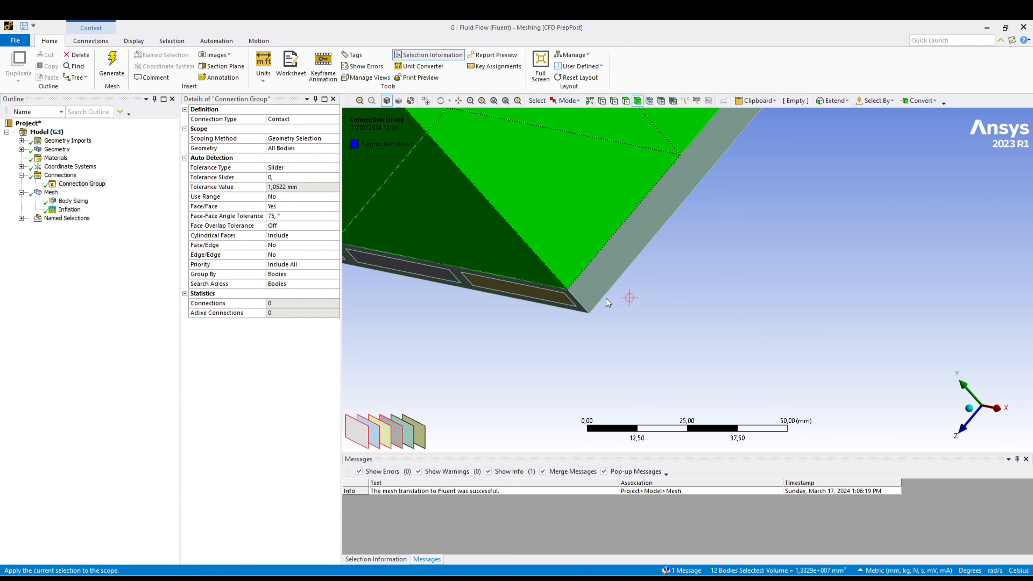
ctrl+click(596, 293)
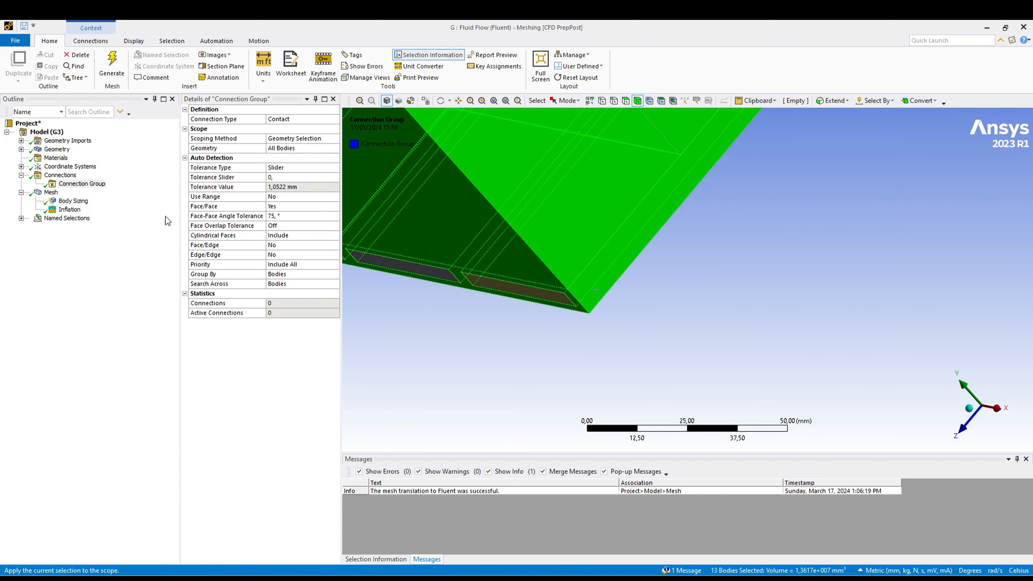
click(277, 150)
click(280, 148)
- Create automatic connections for the connection group and list the contact regions it contains
middle_drag(542, 392, 601, 331)
scroll(604, 266, down, 6)
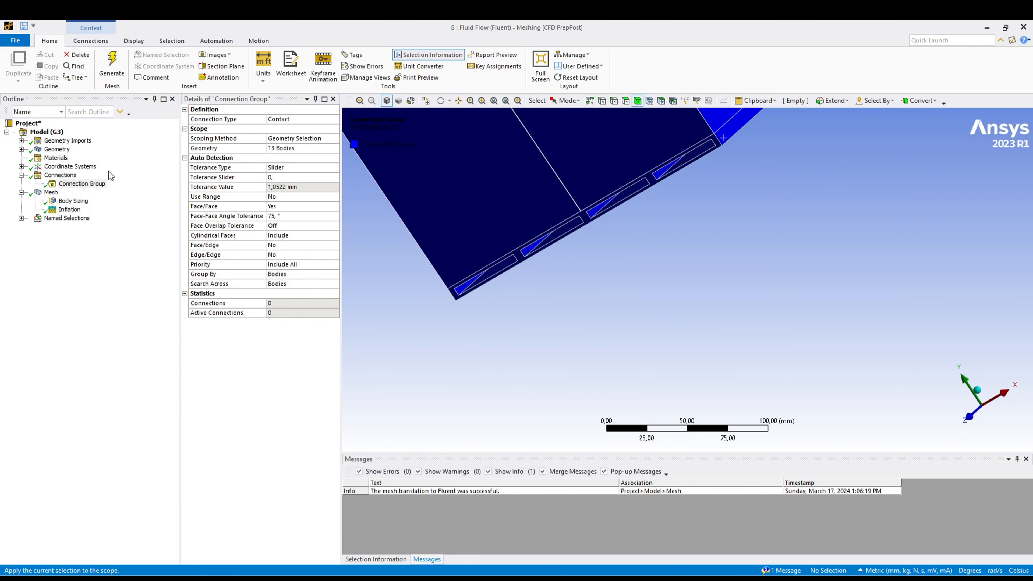
right_click(87, 189)
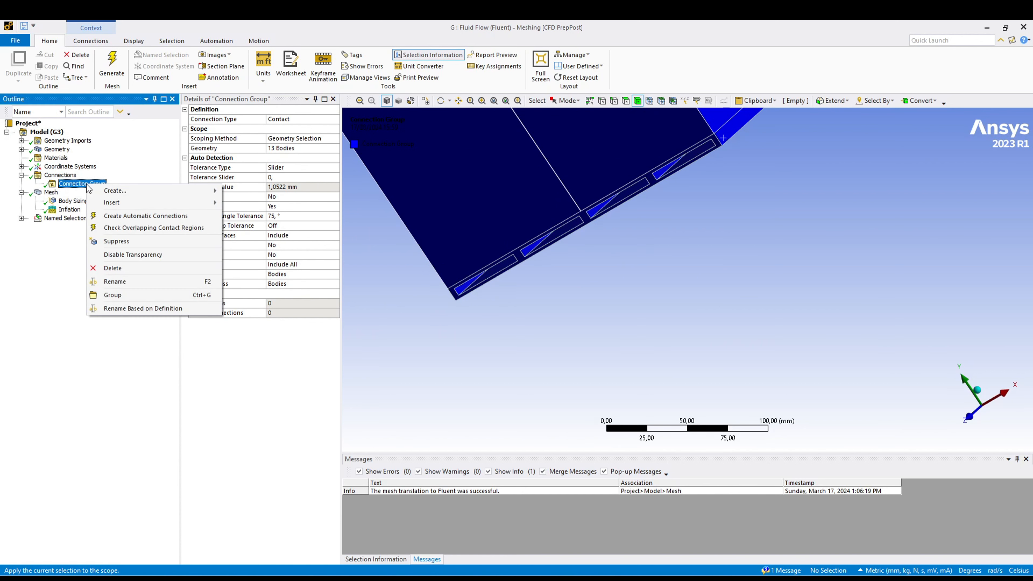
click(138, 216)
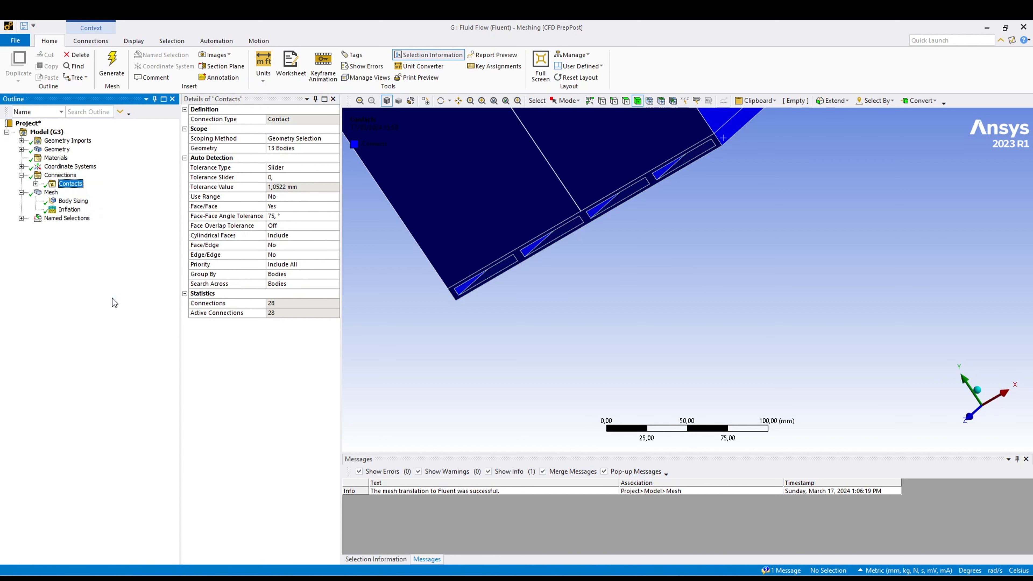
click(36, 184)
scroll(690, 284, down, 5)
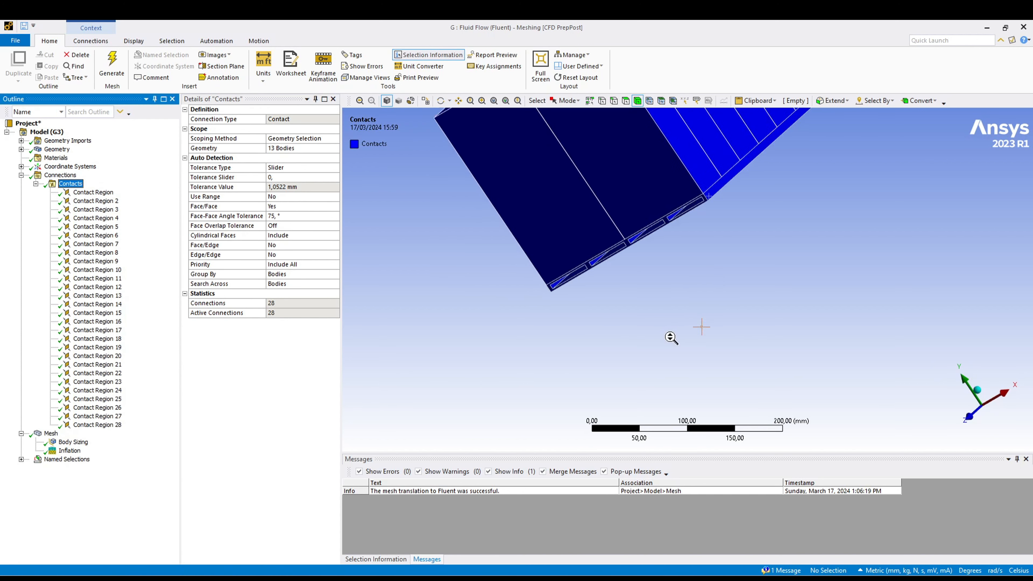
scroll(576, 341, down, 2)
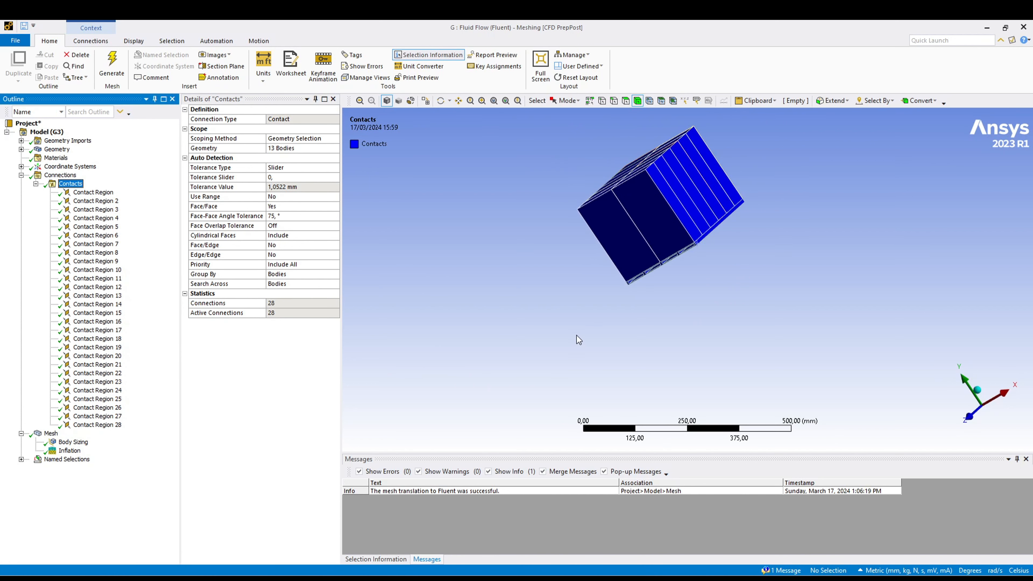
- Insert a second connection group under the model's Connections
click(431, 265)
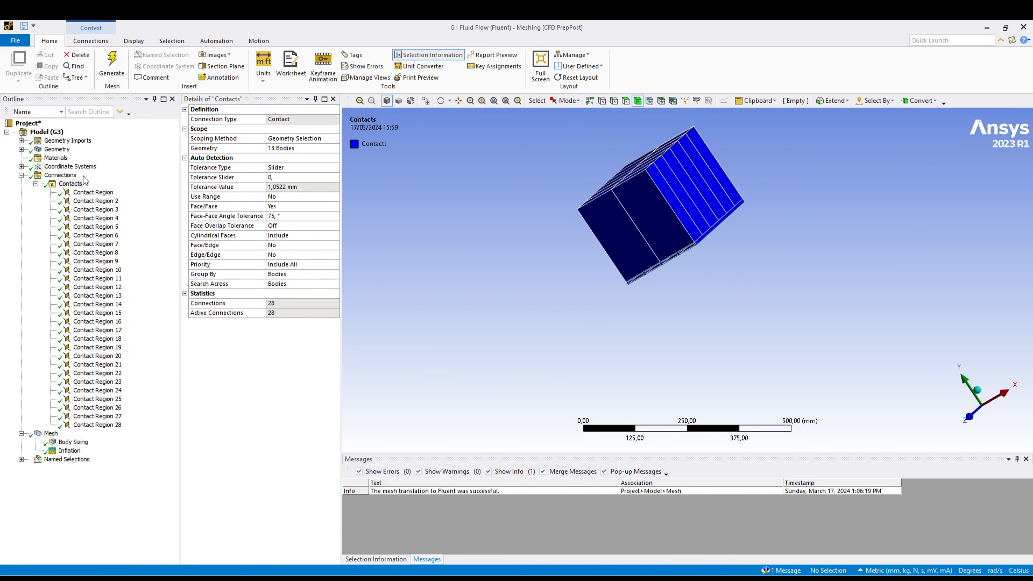
click(73, 177)
right_click(73, 176)
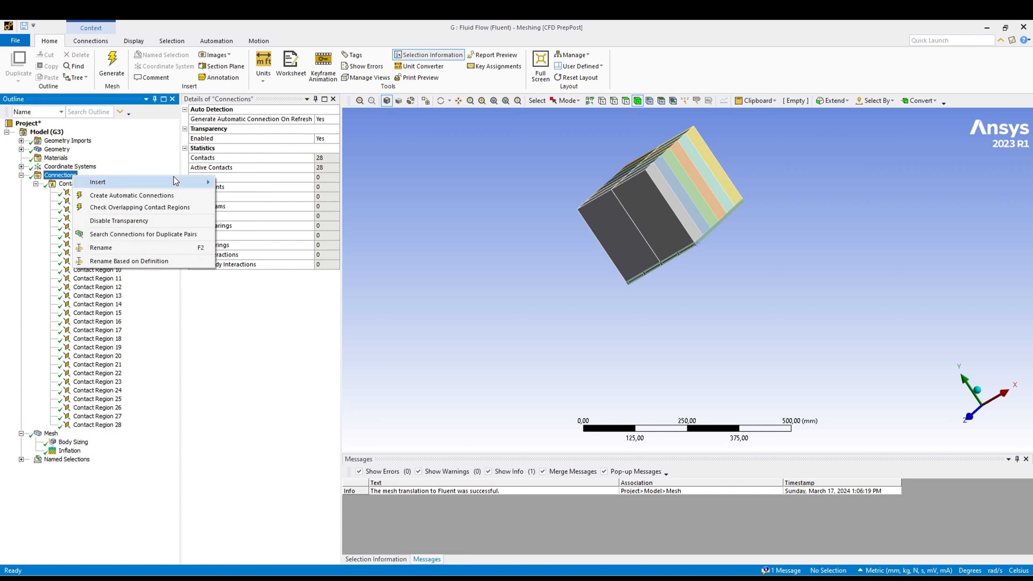
mouse_move(184, 184)
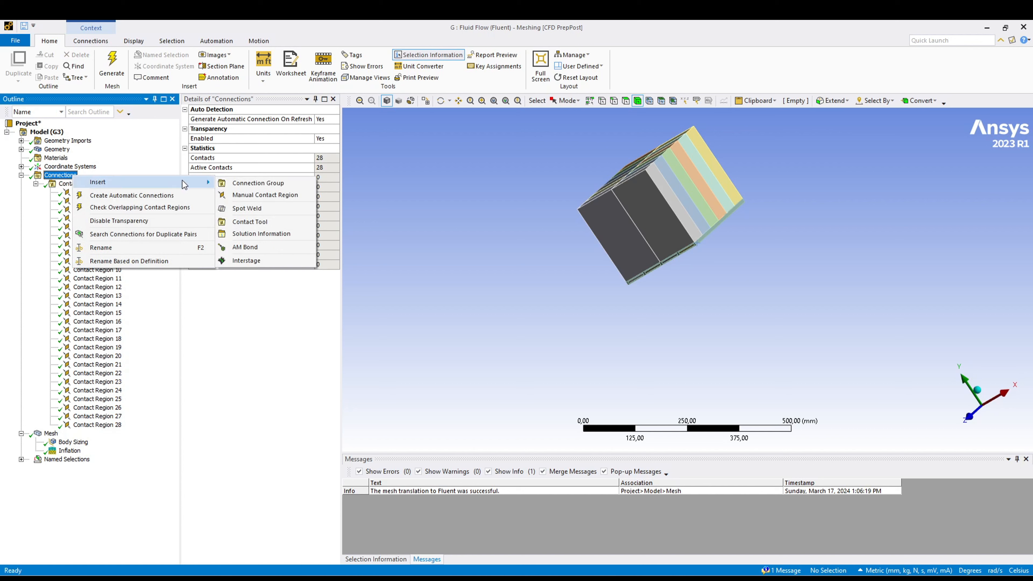
click(247, 184)
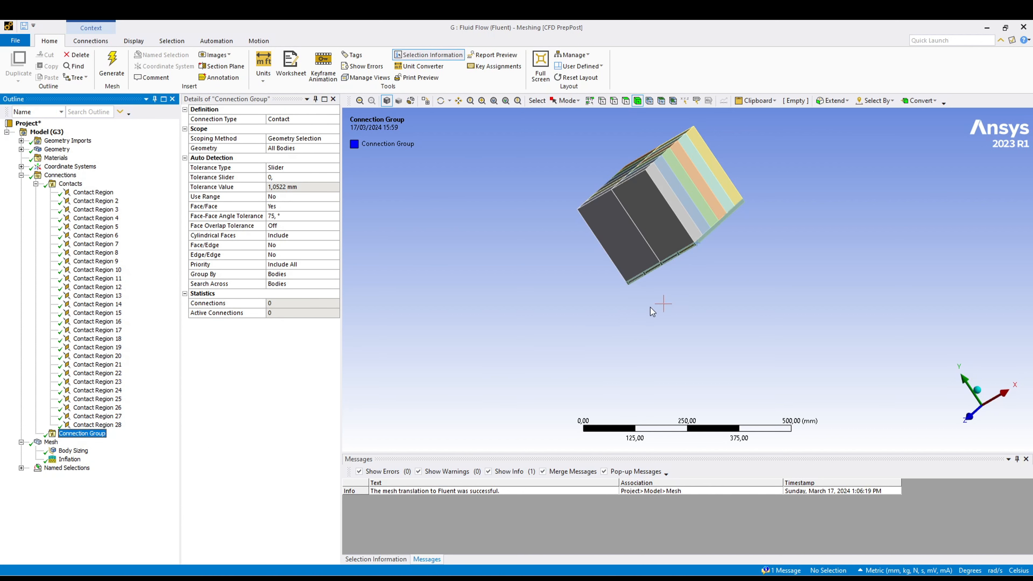
- Scope the second connection group's geometry to the solid base plate and the four fluid channel bodies
scroll(662, 285, up, 5)
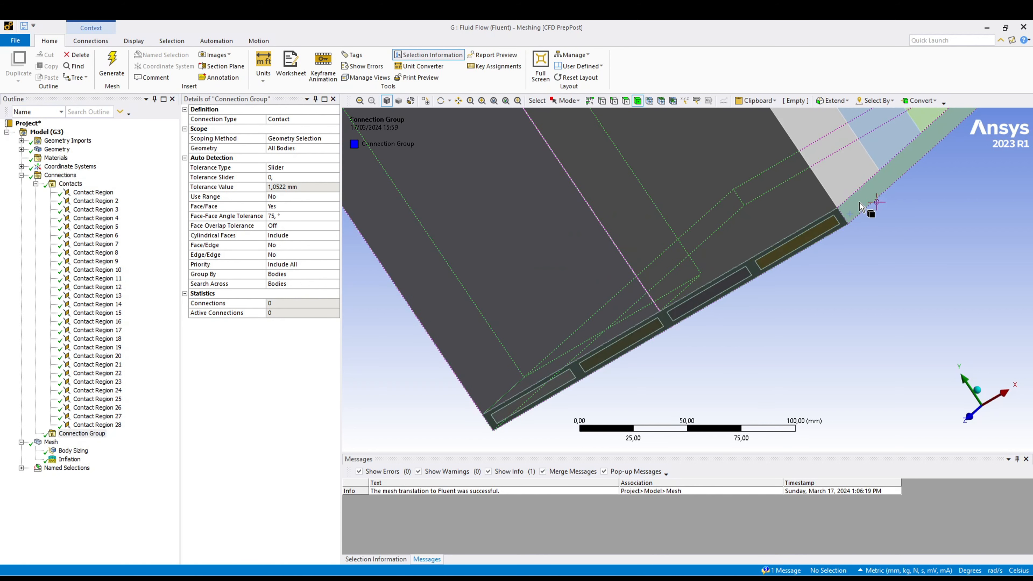
click(849, 213)
ctrl+click(798, 244)
ctrl+click(727, 285)
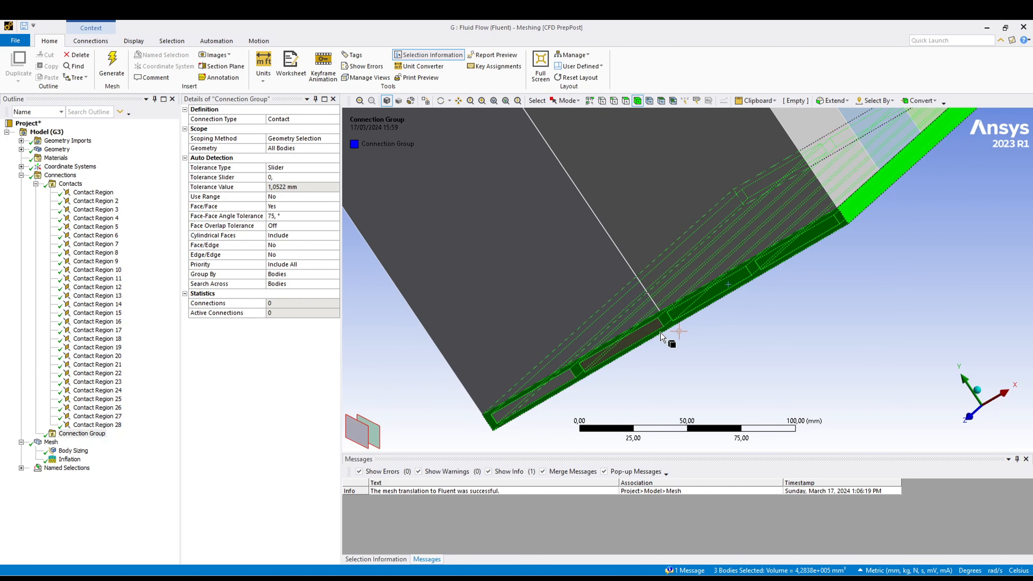
ctrl+click(650, 340)
ctrl+click(555, 387)
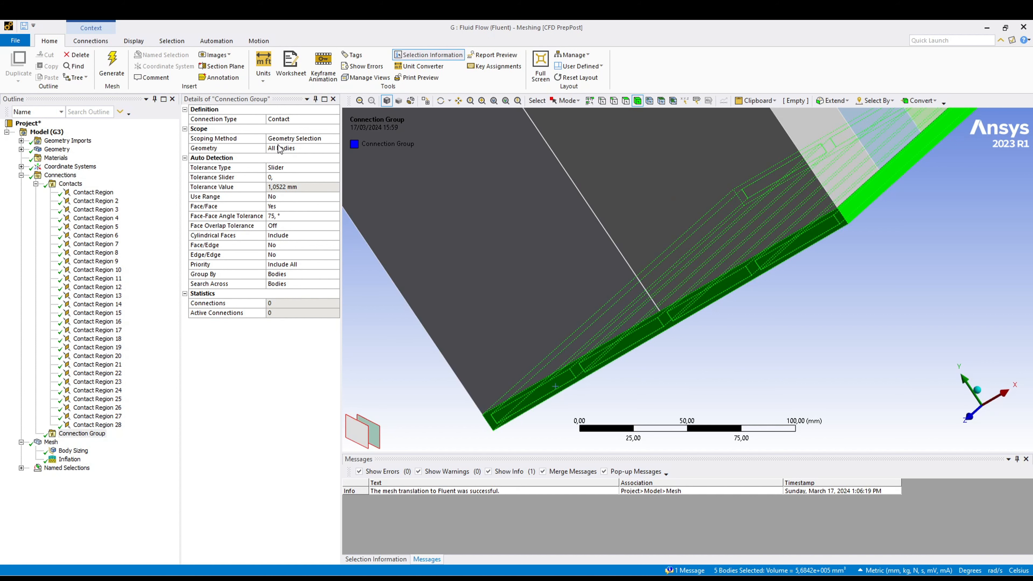
click(288, 149)
click(281, 148)
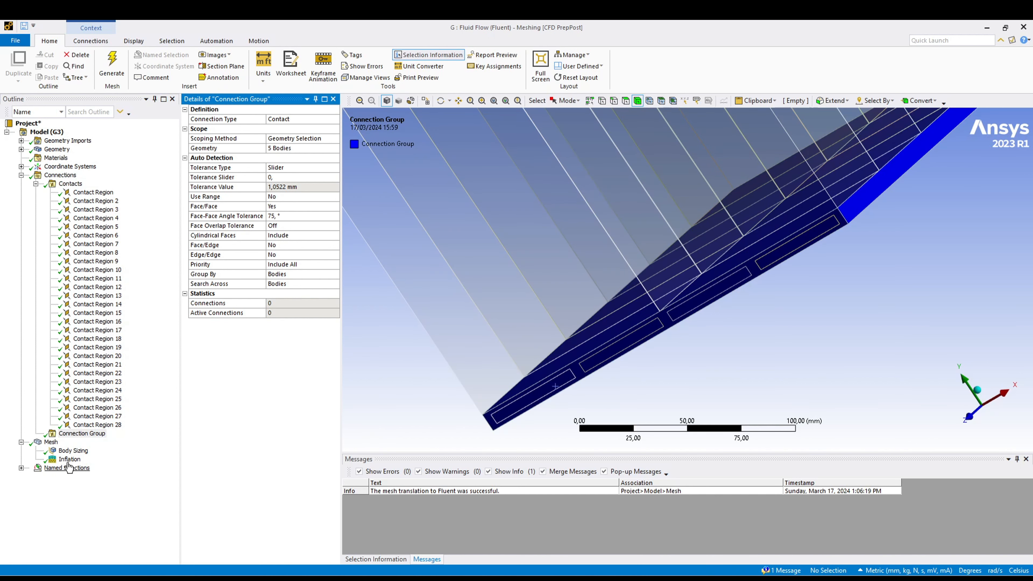
- Create automatic connections for the base plate and fluid group, list its contact regions and inspect the first one
right_click(85, 441)
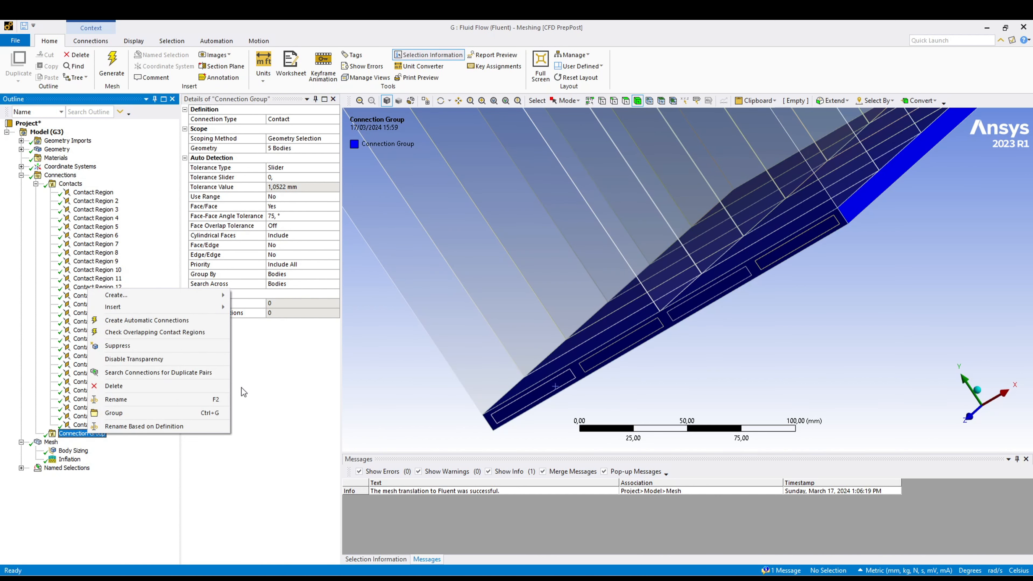
click(198, 321)
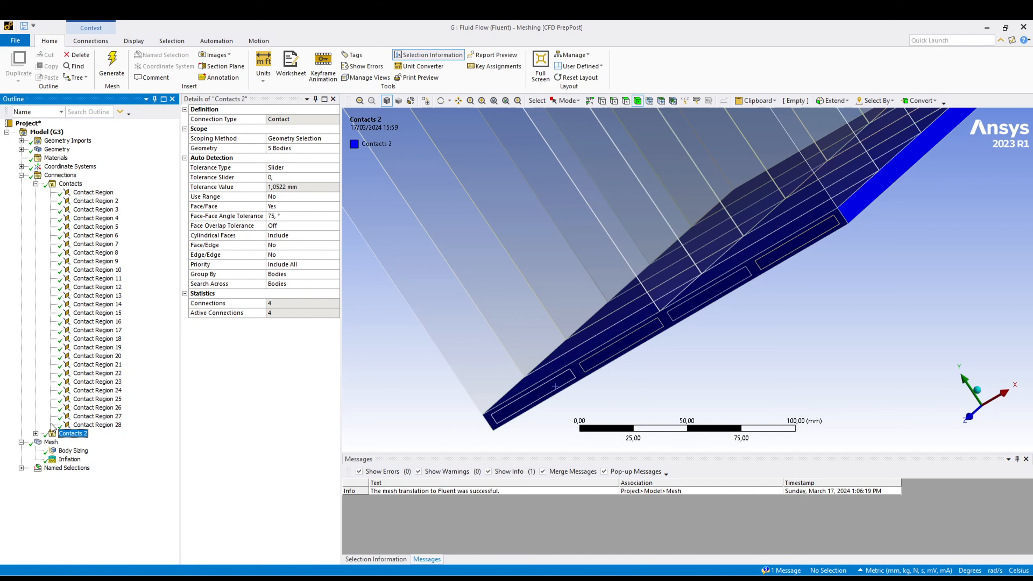
click(36, 433)
middle_drag(480, 378, 668, 302)
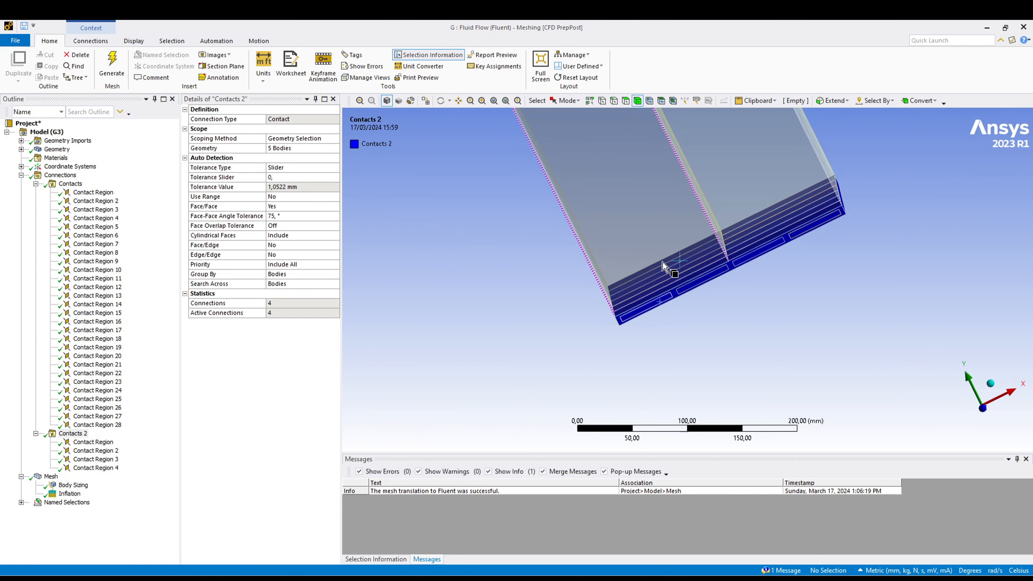
scroll(602, 291, up, 5)
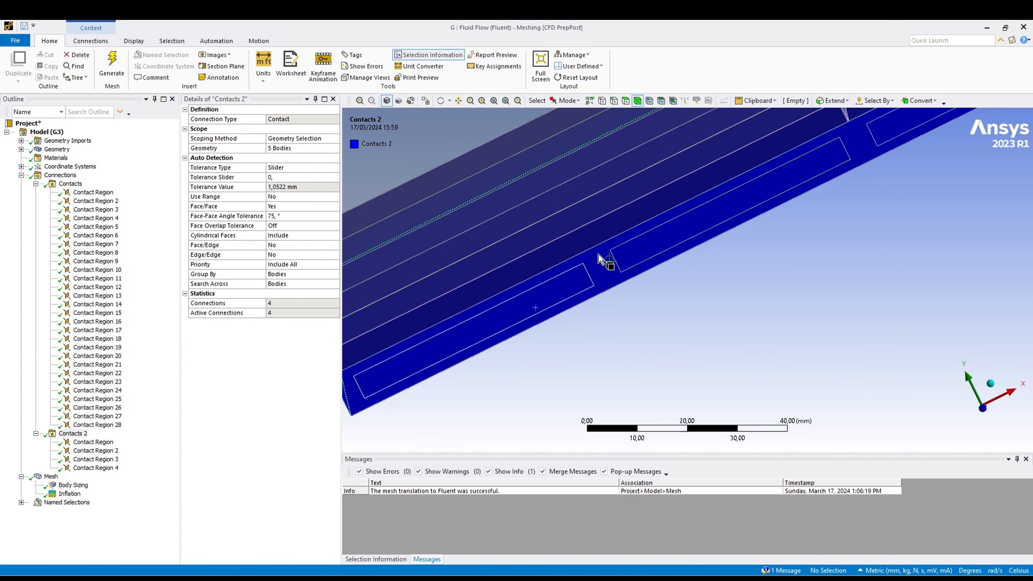
click(93, 441)
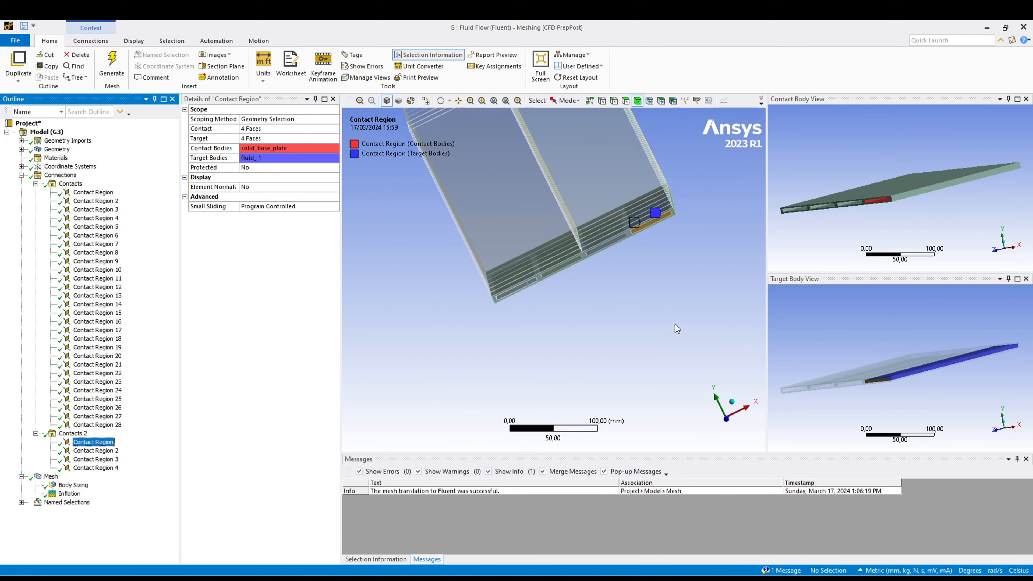
- Examine the bodies of the cell and base plate contact group, looking closely at the gaps between neighbouring battery cells
click(70, 183)
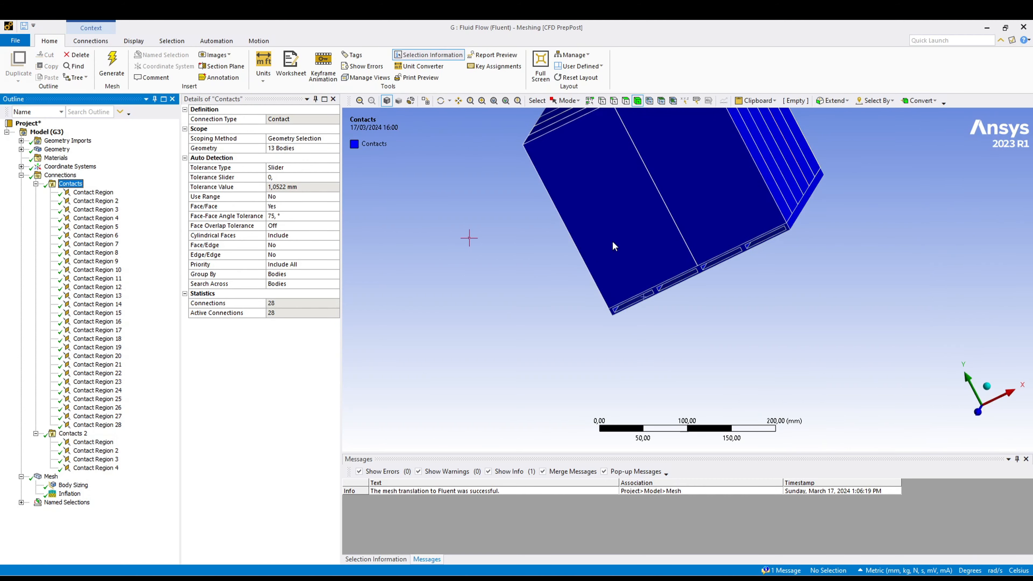
middle_drag(866, 262, 708, 302)
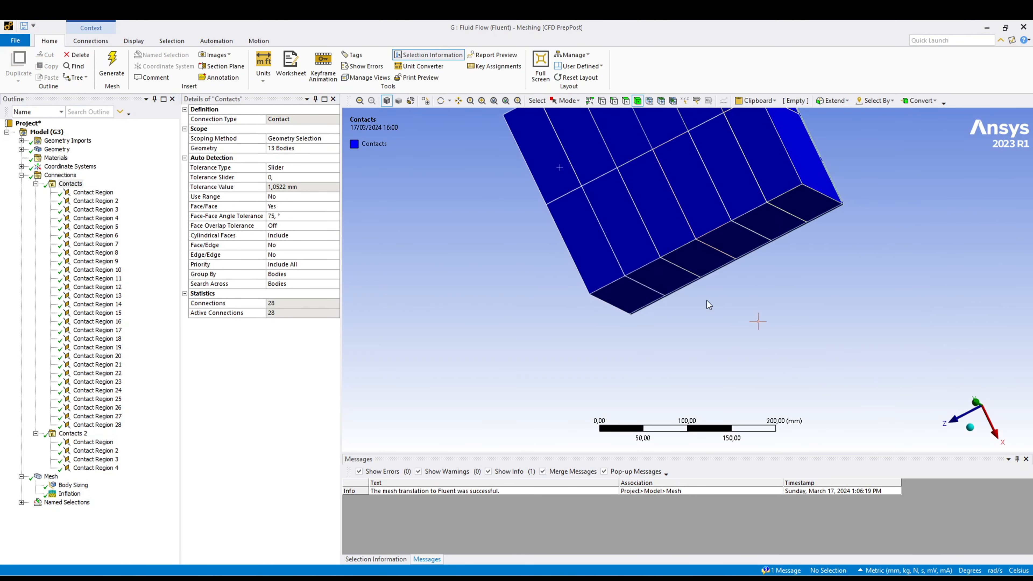
middle_drag(596, 247, 573, 316)
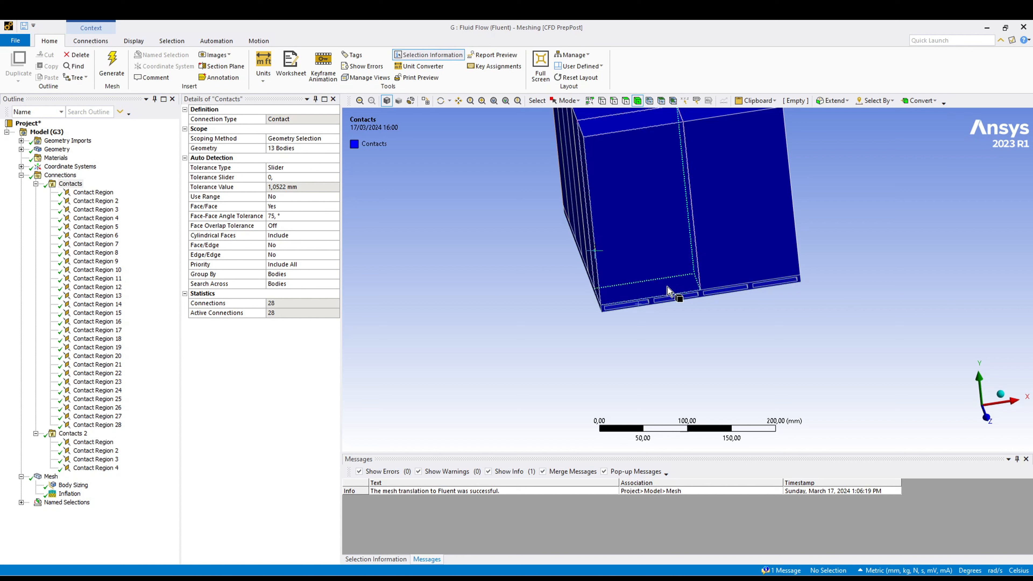
scroll(658, 355, down, 3)
right_drag(667, 149, 731, 215)
right_drag(560, 188, 662, 276)
middle_drag(719, 292, 672, 309)
right_drag(662, 137, 742, 195)
right_drag(537, 172, 691, 241)
middle_drag(597, 277, 614, 270)
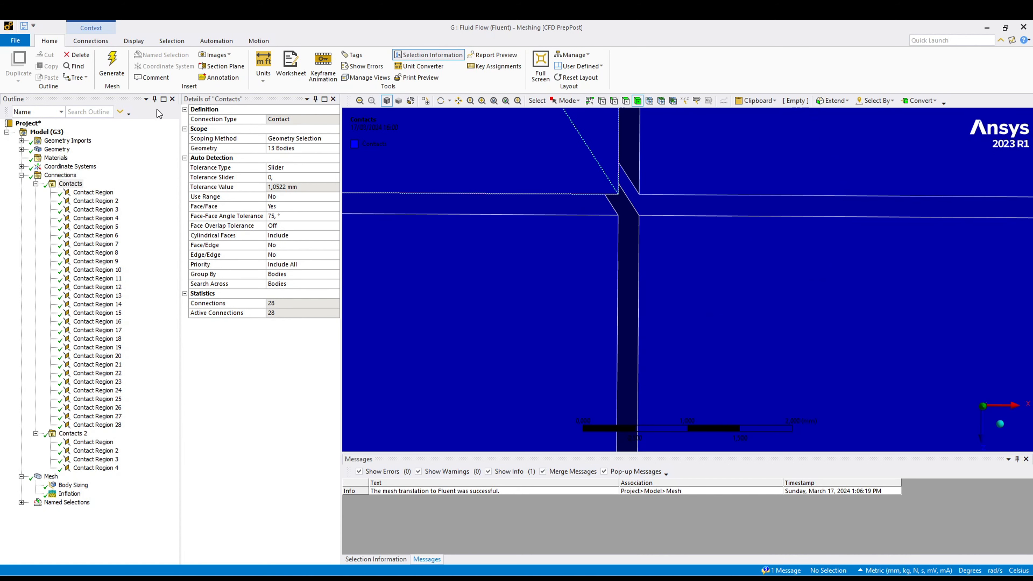
middle_drag(684, 255, 544, 261)
- Review the first six contact regions of the cell and base plate group to see which bodies each one pairs
click(98, 193)
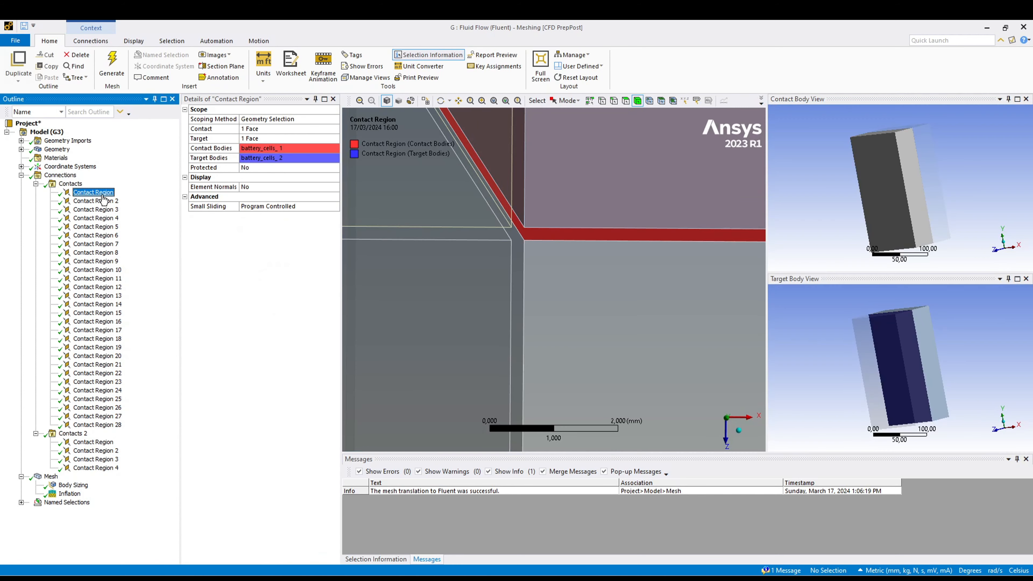
scroll(487, 347, down, 4)
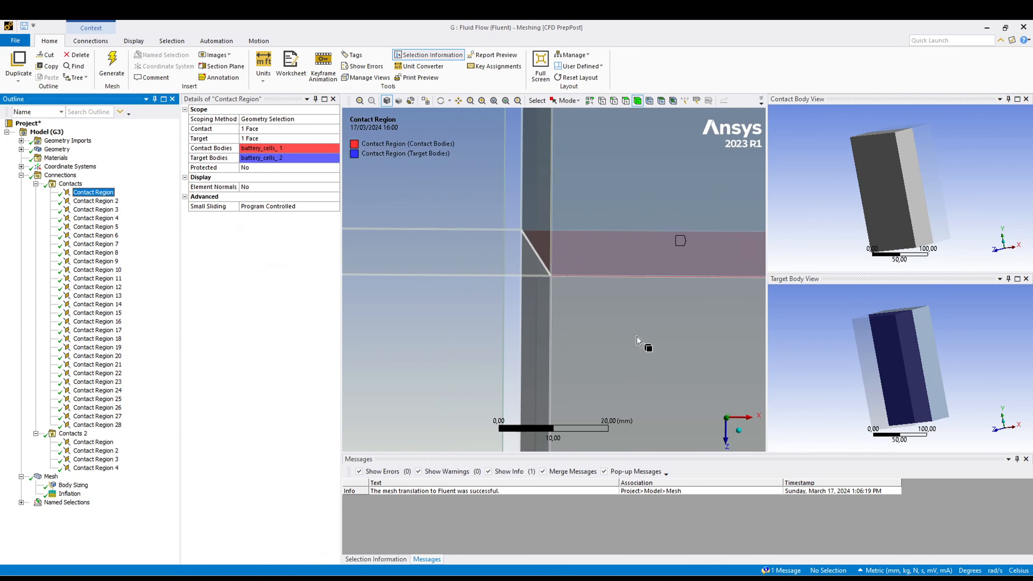
middle_drag(643, 341, 528, 338)
scroll(551, 324, down, 4)
scroll(551, 324, down, 3)
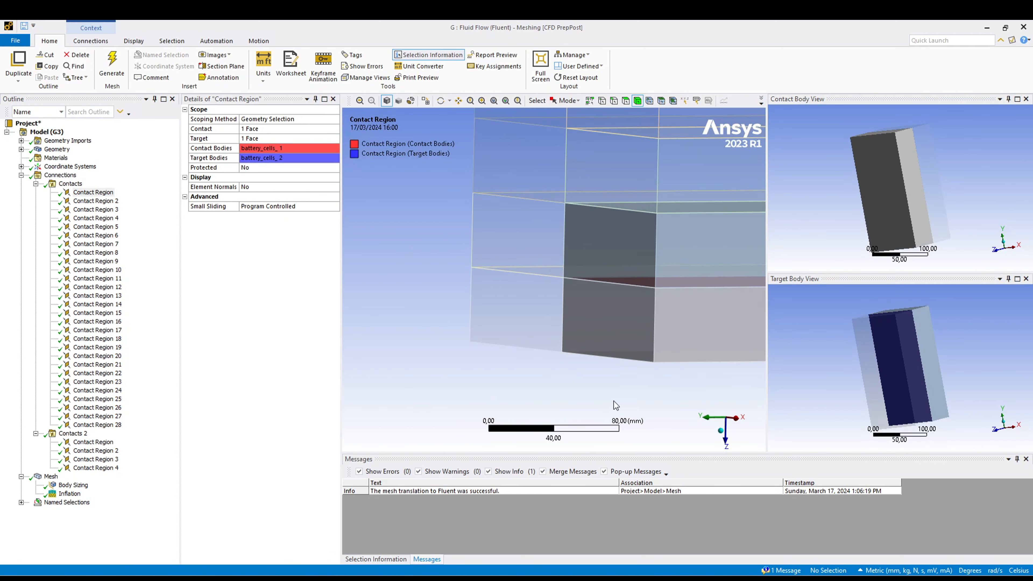
middle_drag(613, 402, 616, 396)
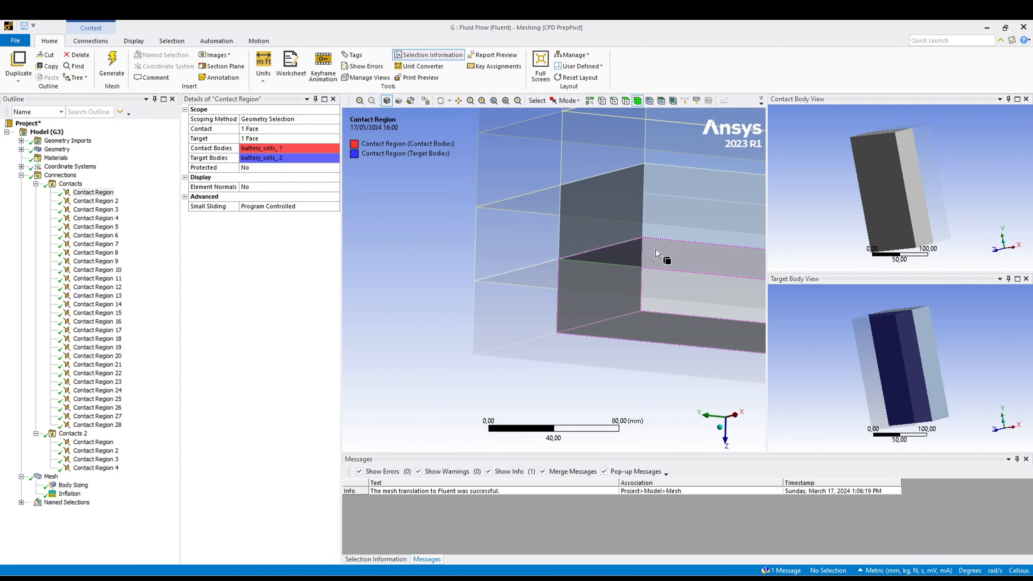
click(96, 200)
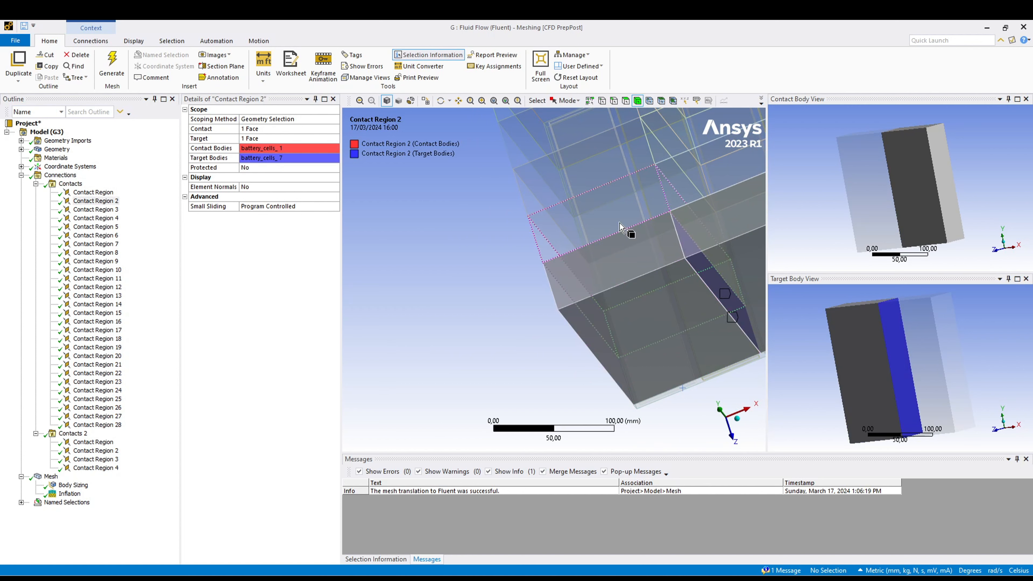
click(100, 210)
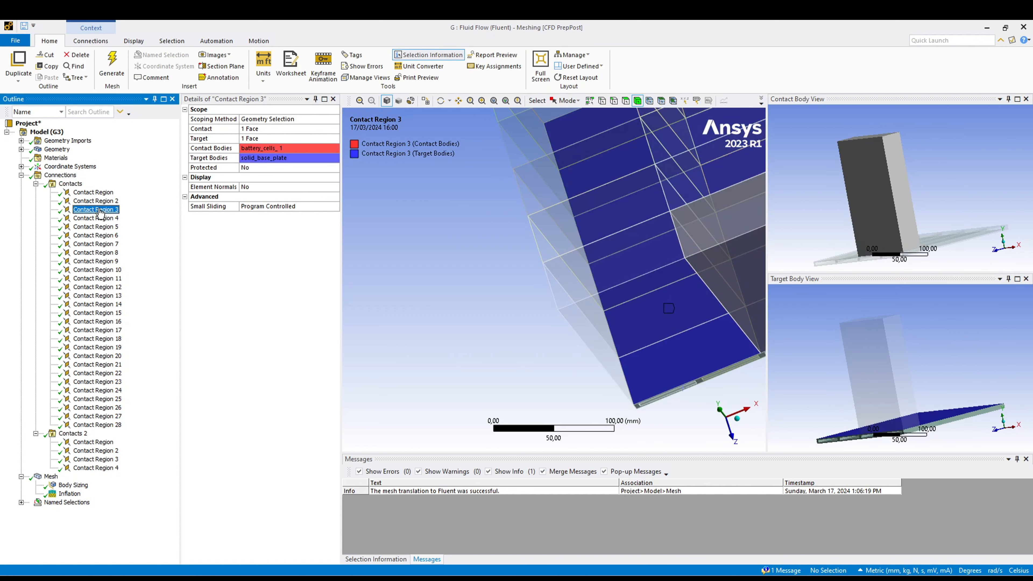
key(Down)
key(Down)
key(Down)
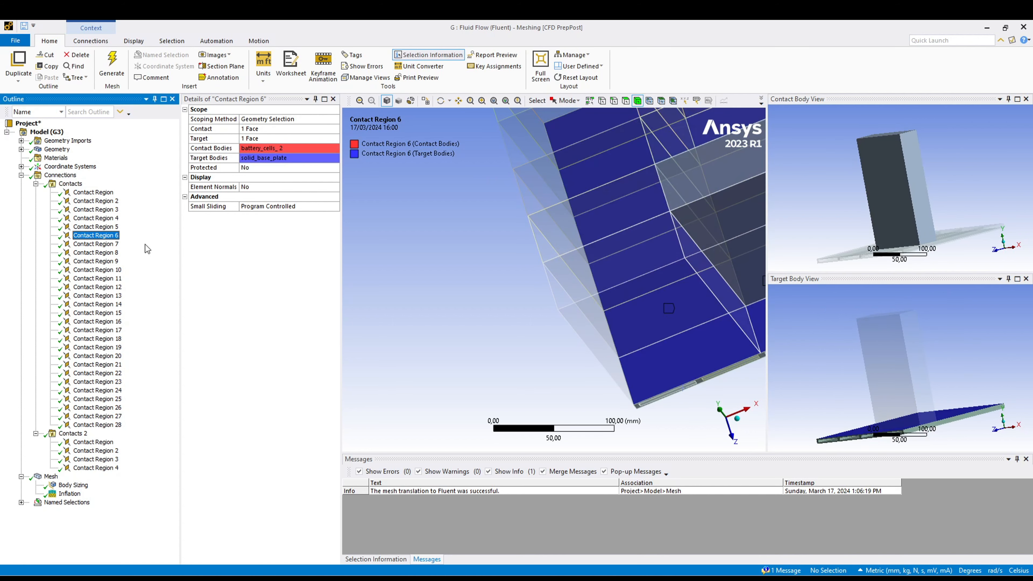
middle_drag(516, 327, 734, 352)
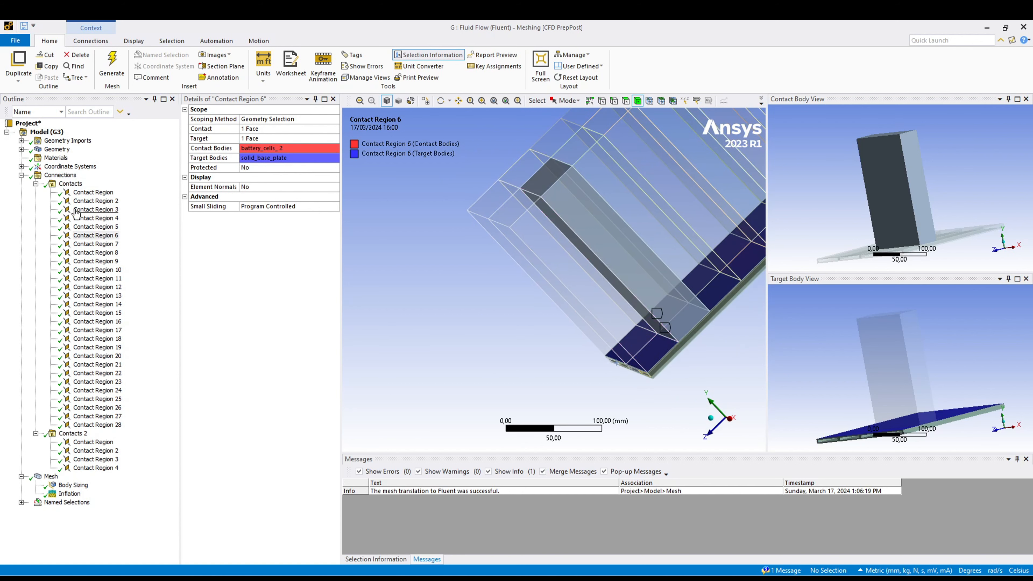
- Delete Contact Region through Contact Region 28 from the first contact group
click(95, 192)
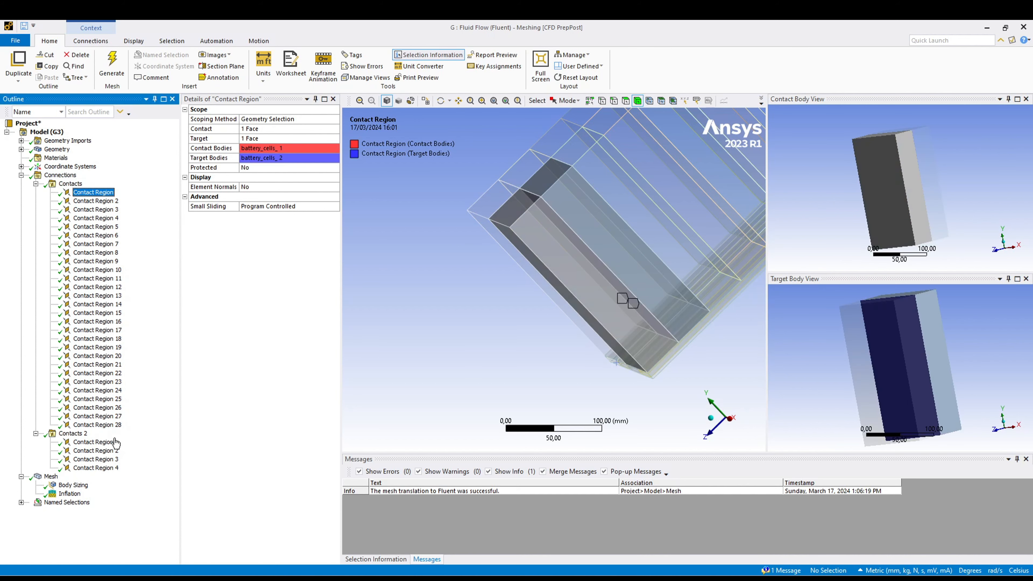
shift+click(110, 425)
right_click(83, 309)
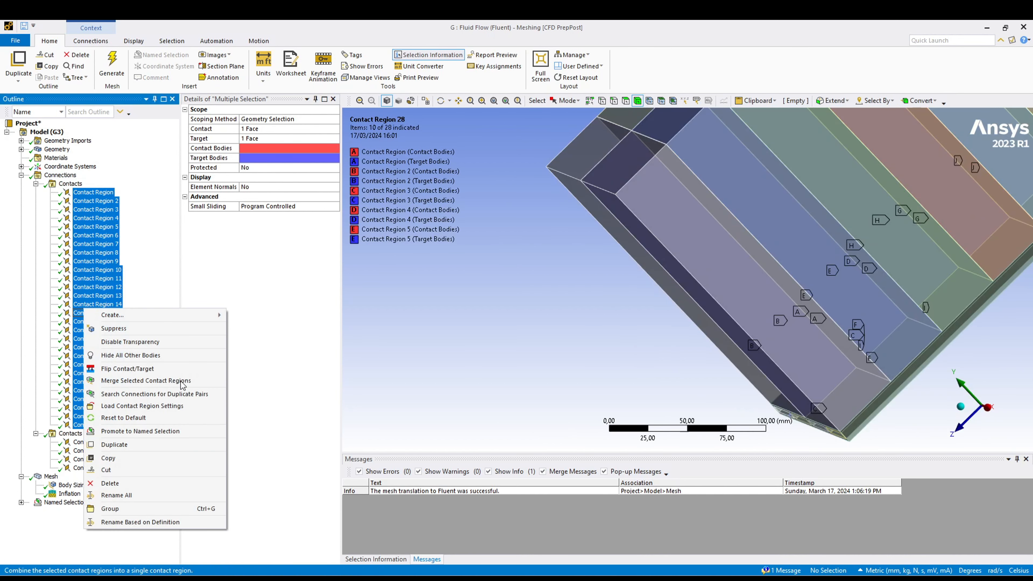
click(158, 484)
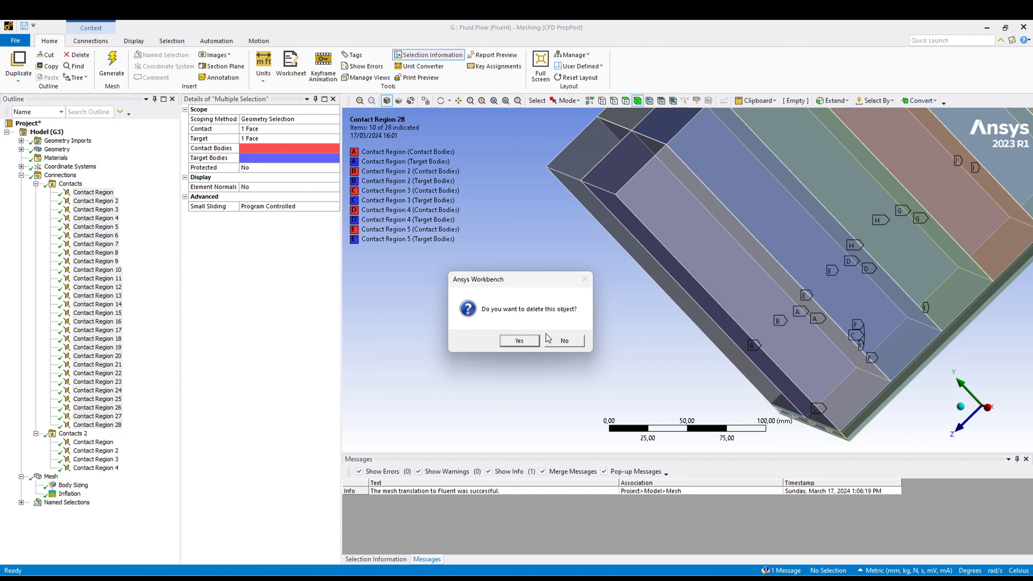
click(525, 342)
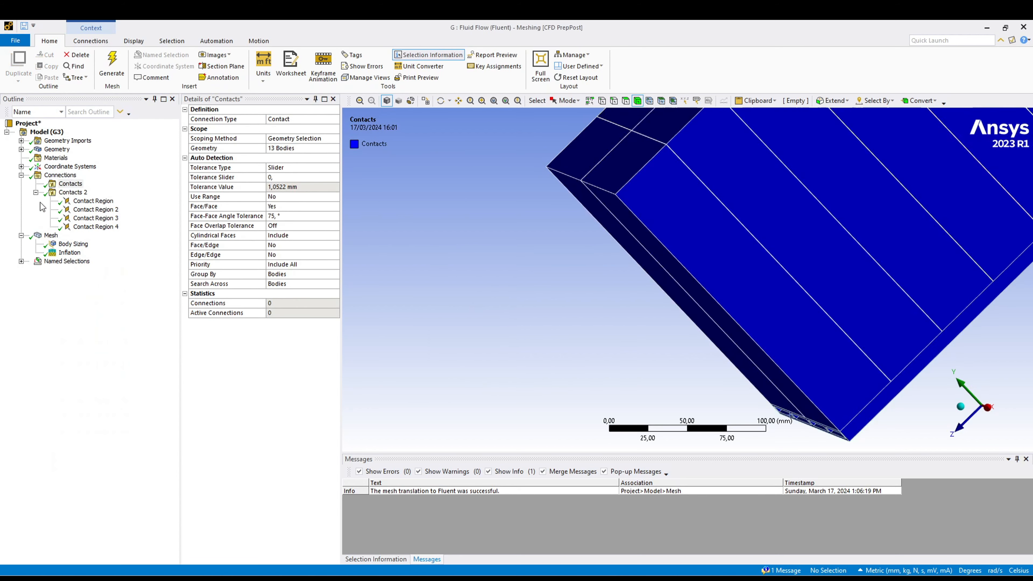
- Set the first contact group's tolerance slider to 70
click(70, 184)
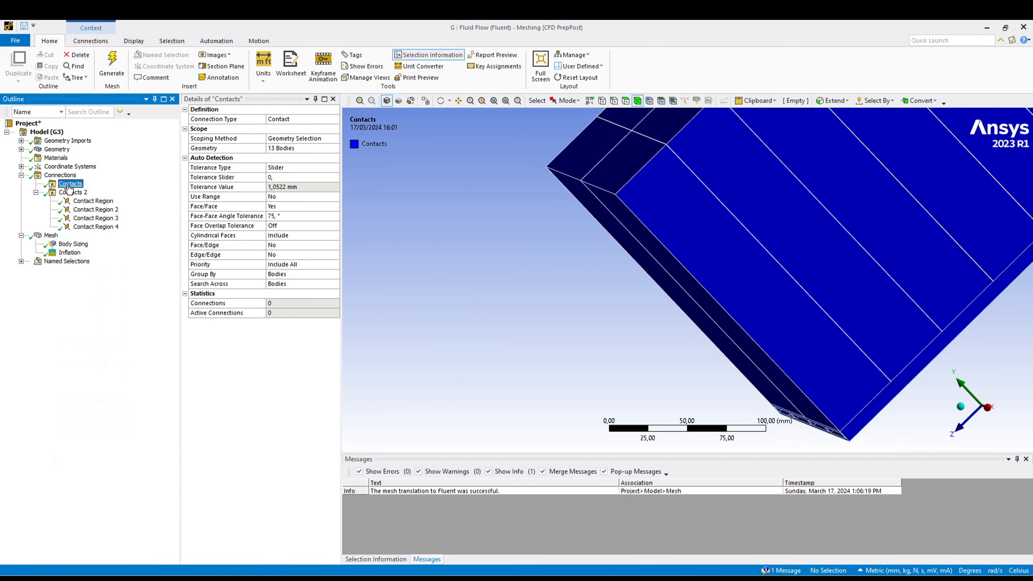
click(285, 167)
click(276, 179)
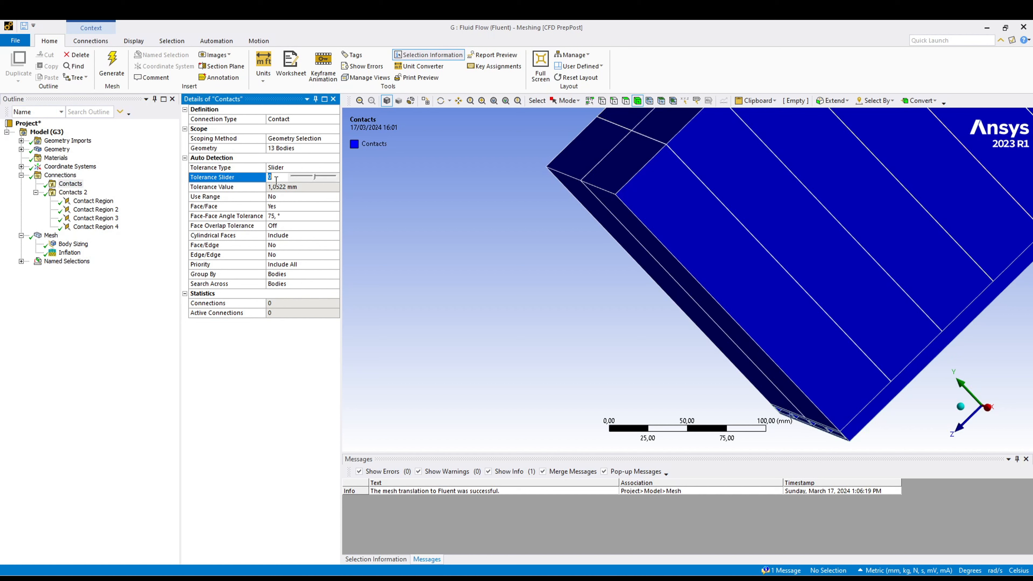
text(70)
key(Return)
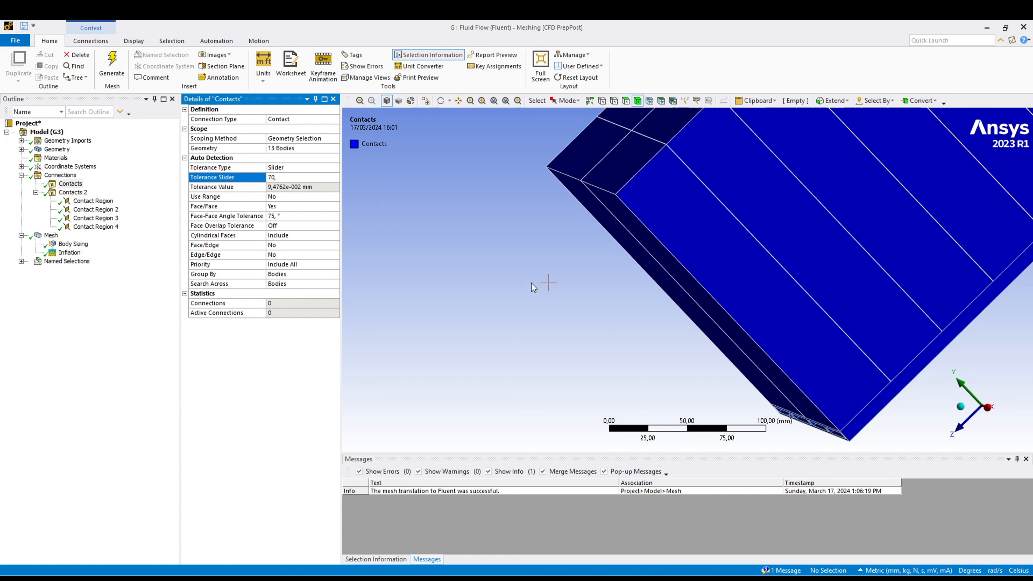
- Create automatic connections again for the first contact group, covering the battery cells and base plate
scroll(531, 282, down, 2)
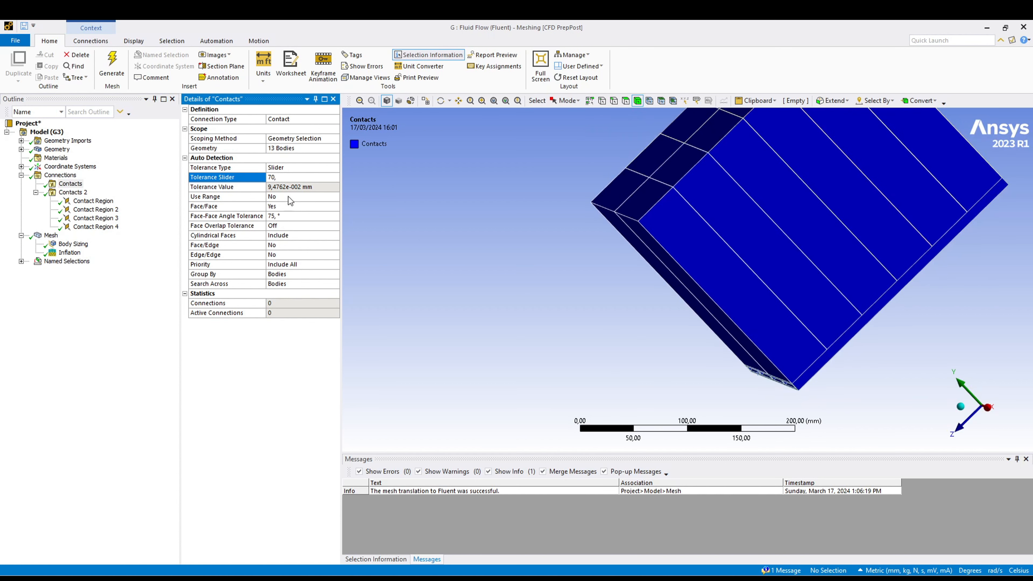
right_click(70, 185)
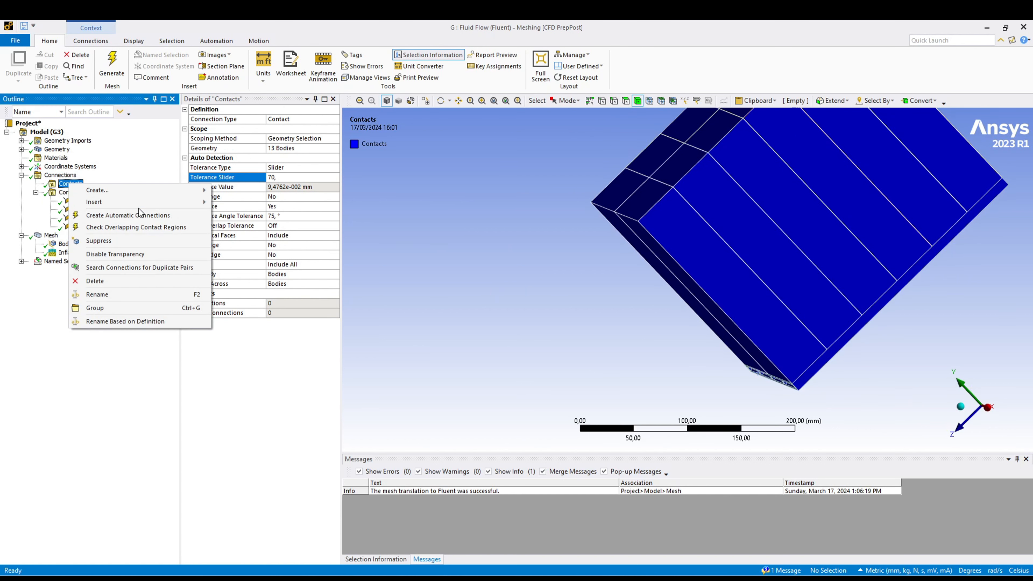
click(142, 220)
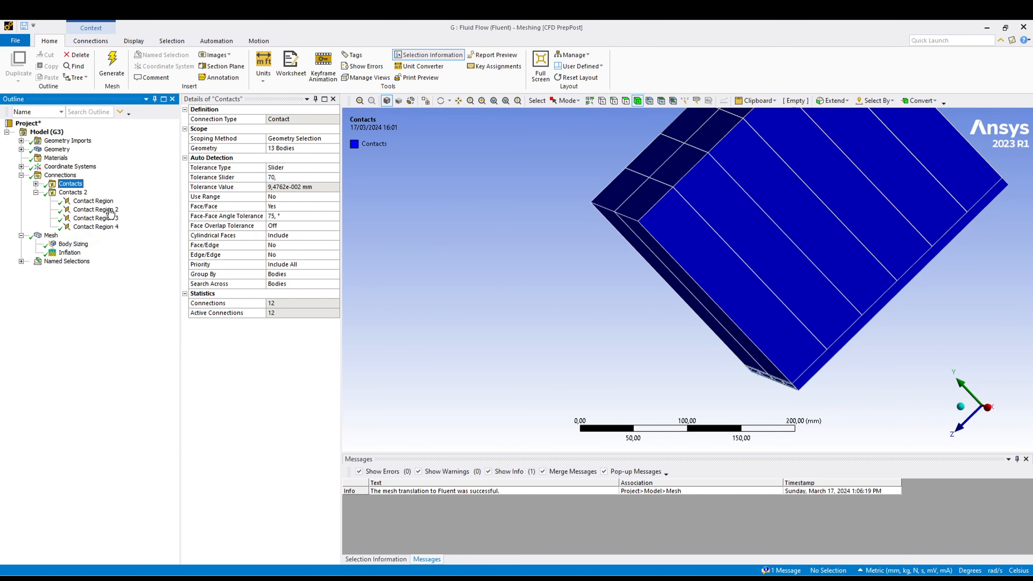
- Rename the contact regions of the first contact group based on their definition and widen the outline to show the full names
click(36, 183)
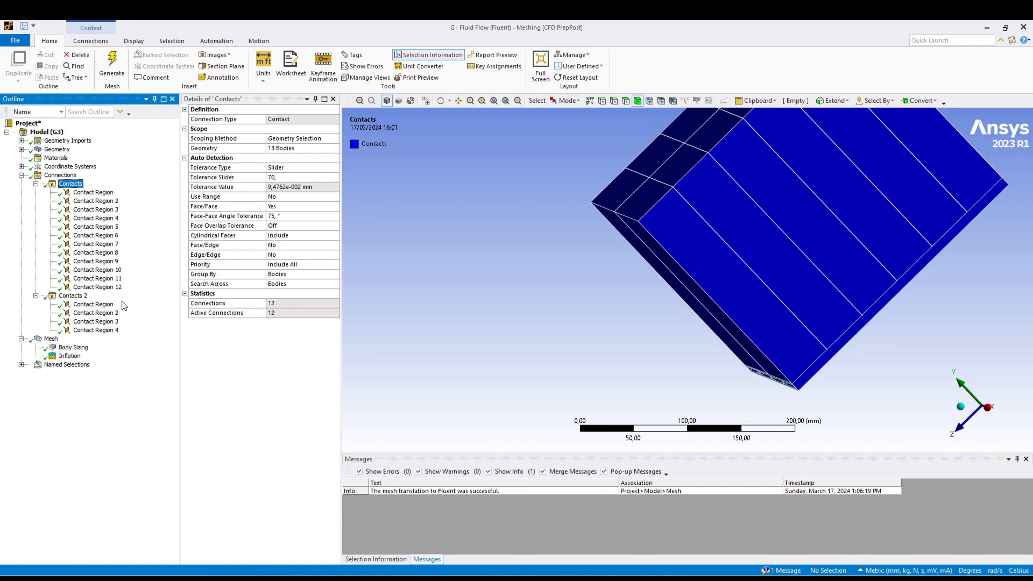
middle_drag(659, 280, 903, 207)
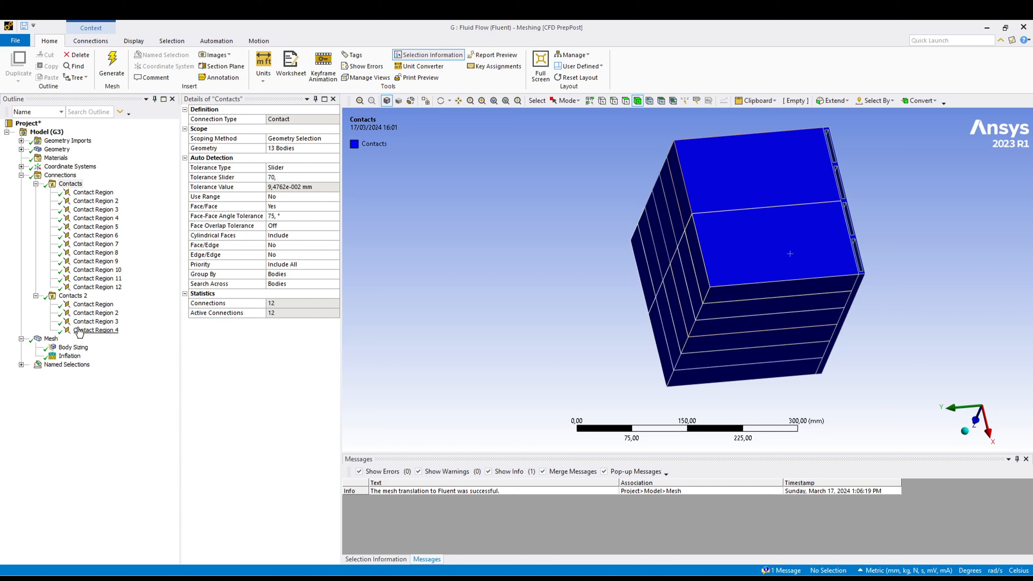
right_click(74, 187)
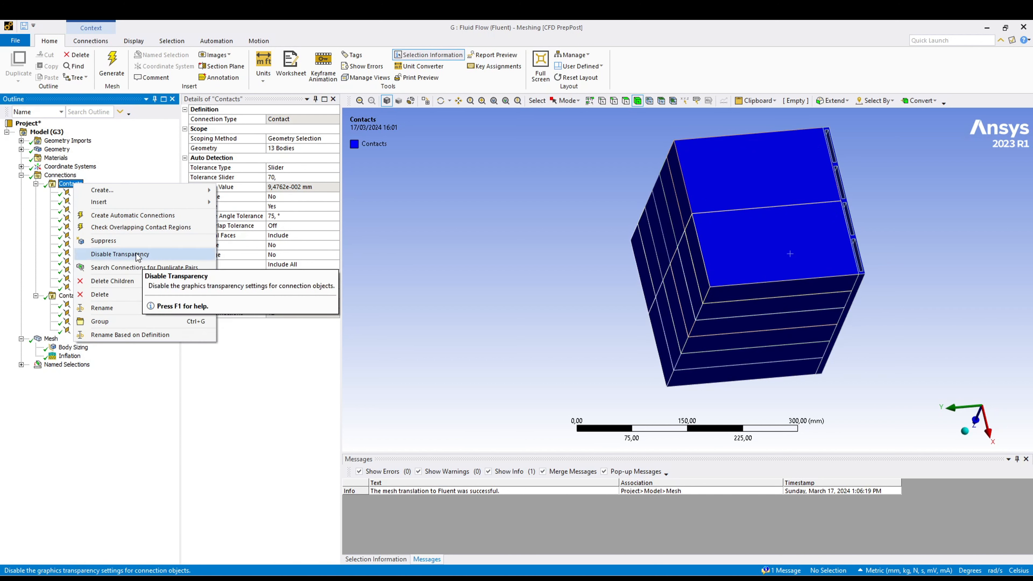
click(149, 338)
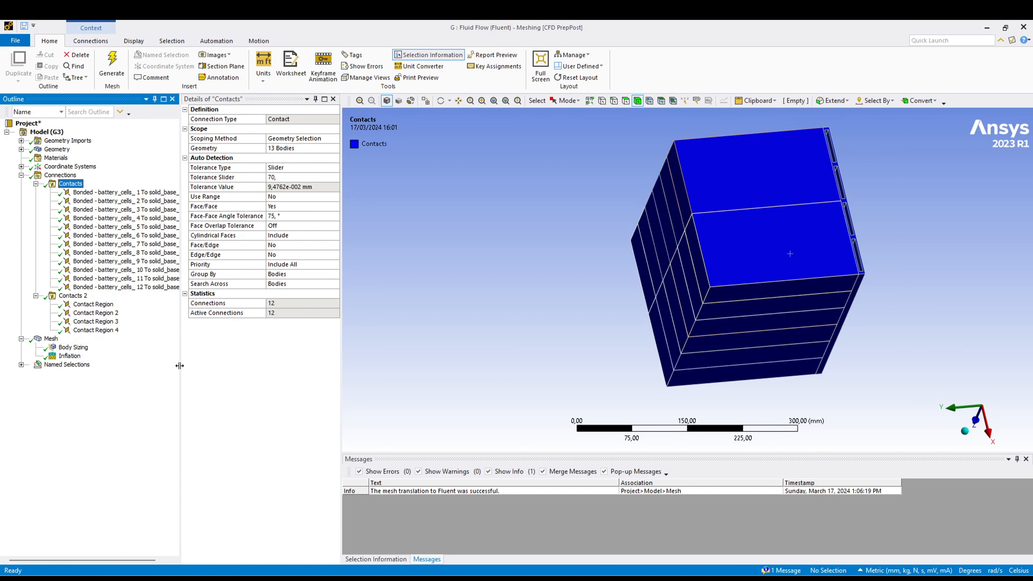
drag(179, 366, 304, 366)
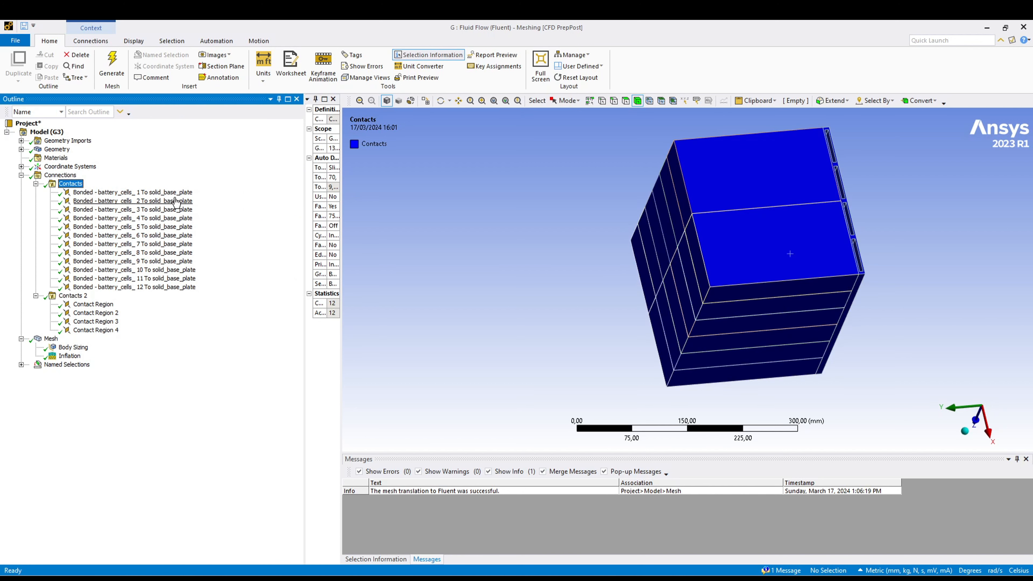
- Rename the contact regions in Contacts 2 based on their definition
right_click(82, 296)
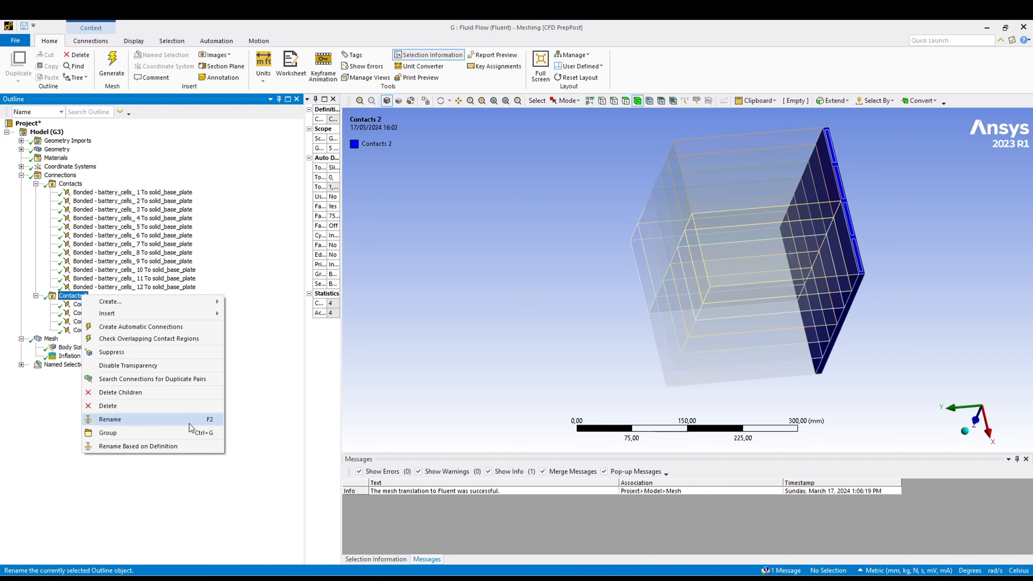
click(175, 446)
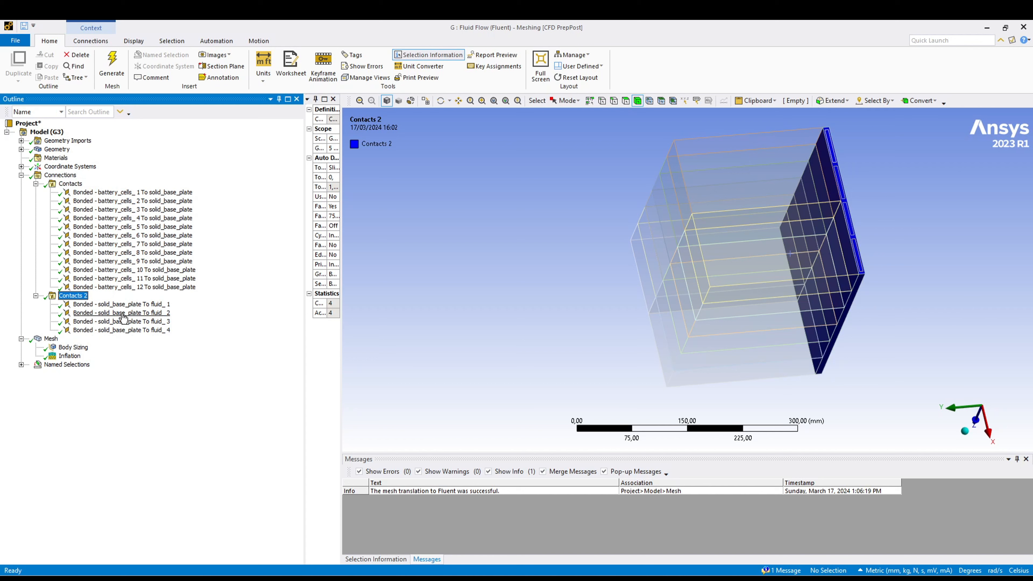
scroll(707, 293, down, 2)
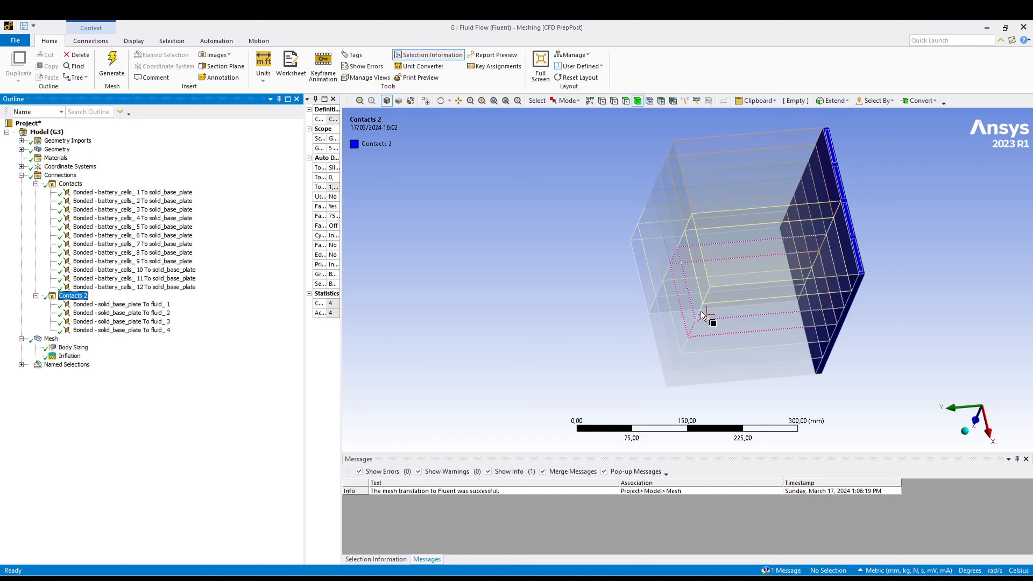
middle_drag(705, 286, 210, 422)
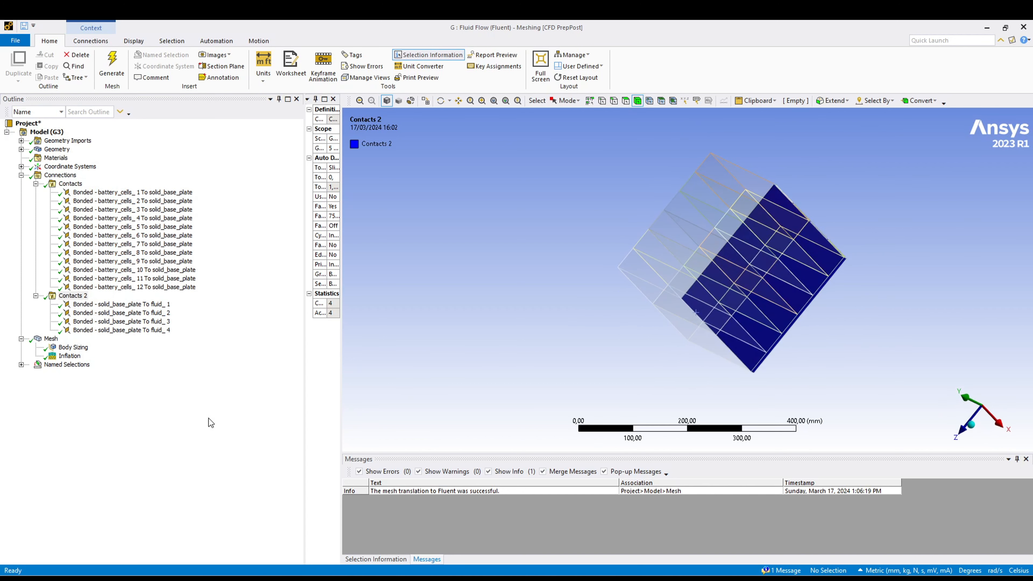
- Review the inflation, inlet_1, inlet_2 and outlet_1 named selections on the model
click(22, 365)
click(69, 373)
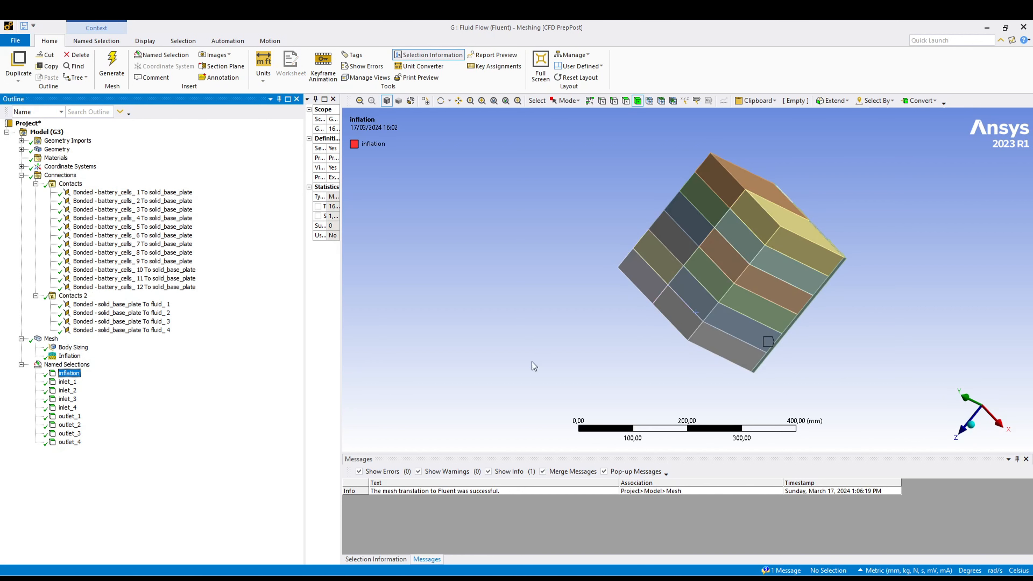
middle_drag(638, 340, 663, 307)
click(74, 383)
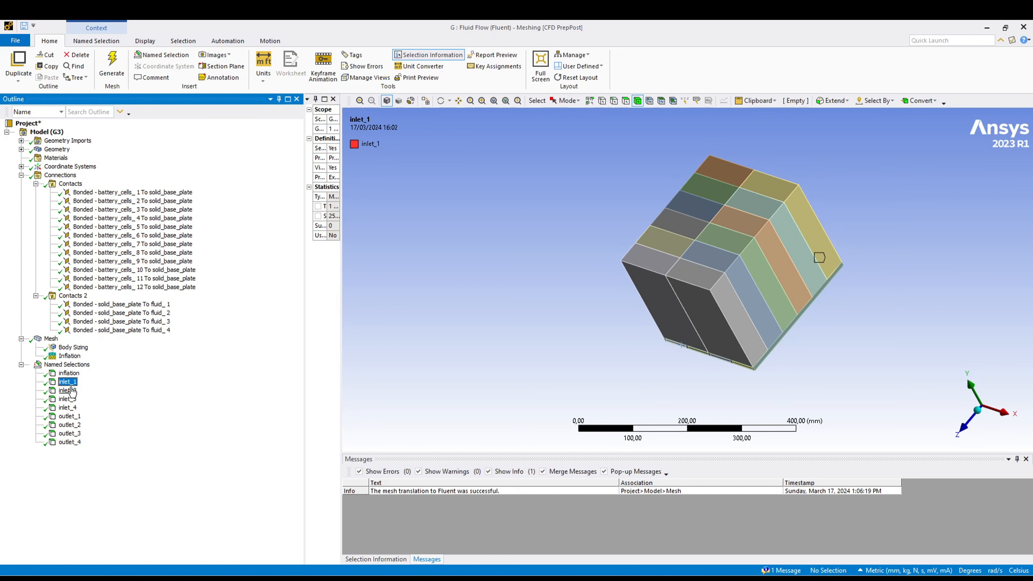
click(73, 391)
click(71, 416)
scroll(547, 348, down, 3)
middle_drag(603, 357, 687, 267)
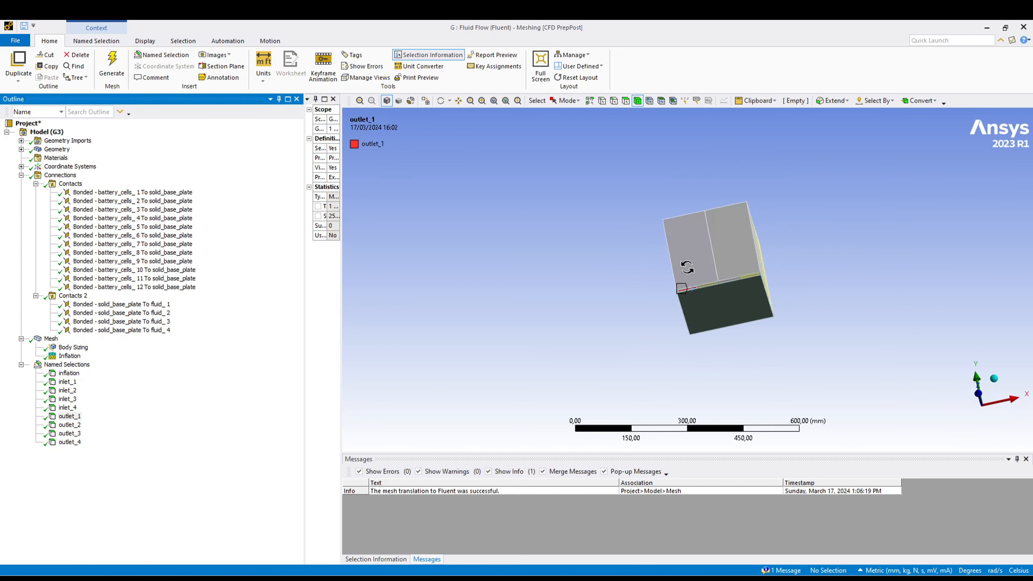
middle_drag(691, 269, 722, 268)
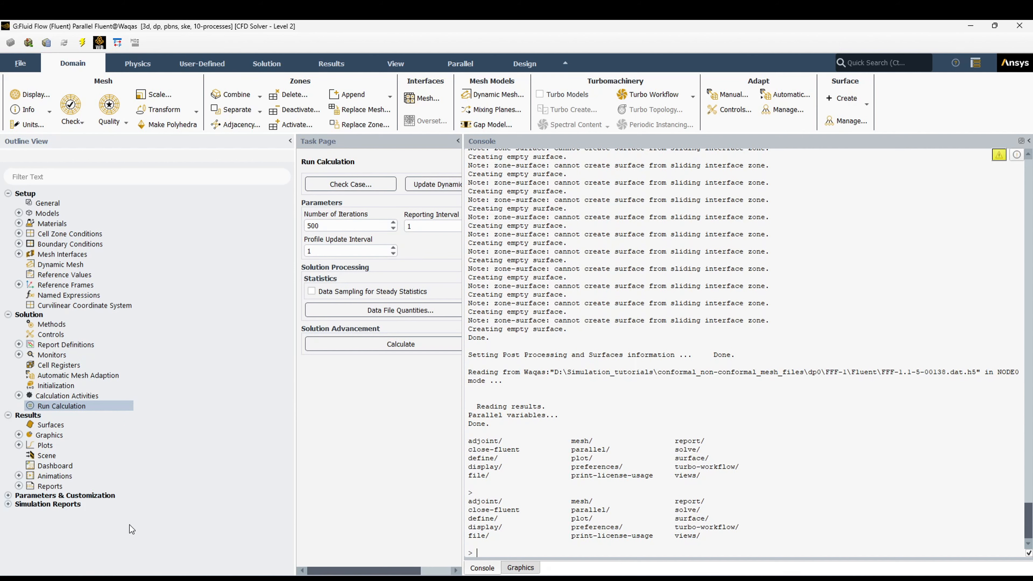
- Switch to Fluent and create a mesh display named mesh-1 showing edges and faces on all surfaces
click(520, 568)
middle_drag(630, 460, 655, 429)
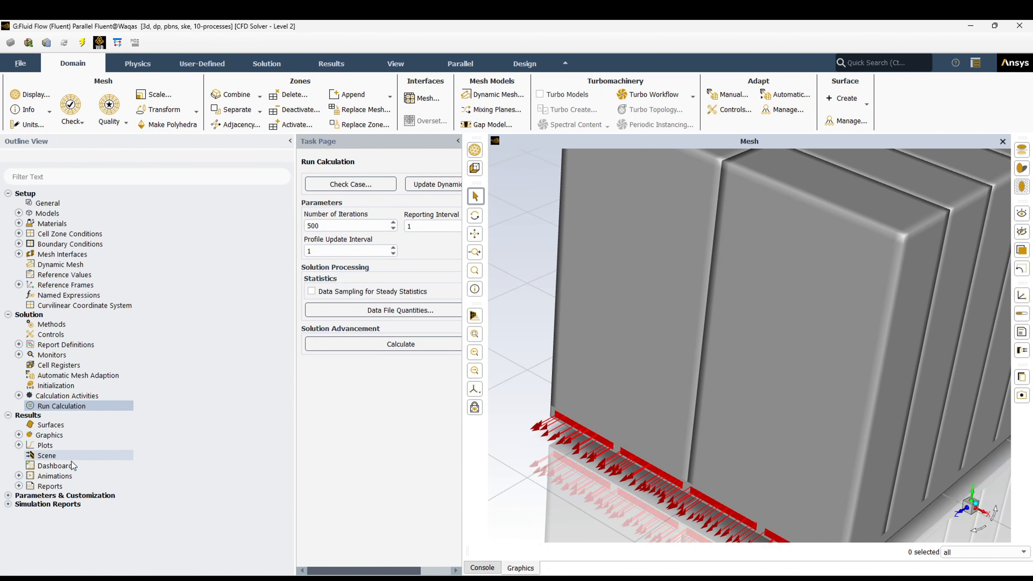
click(19, 445)
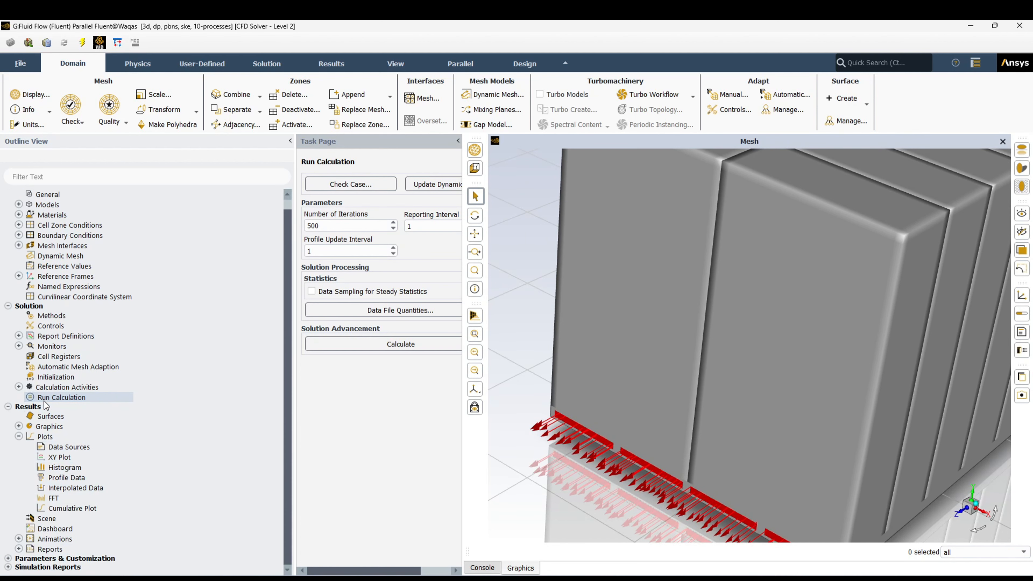
click(19, 426)
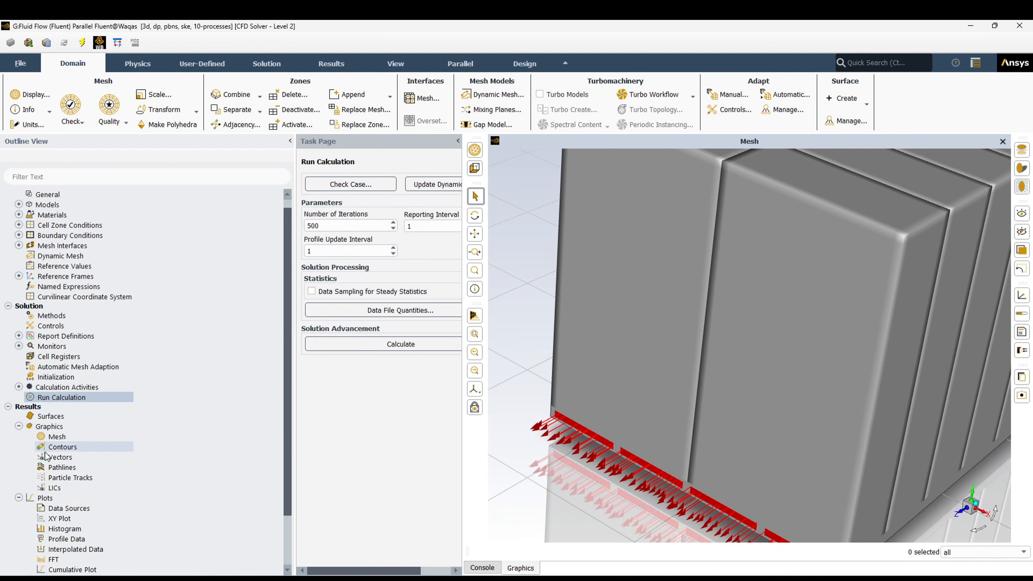
right_click(62, 441)
click(75, 448)
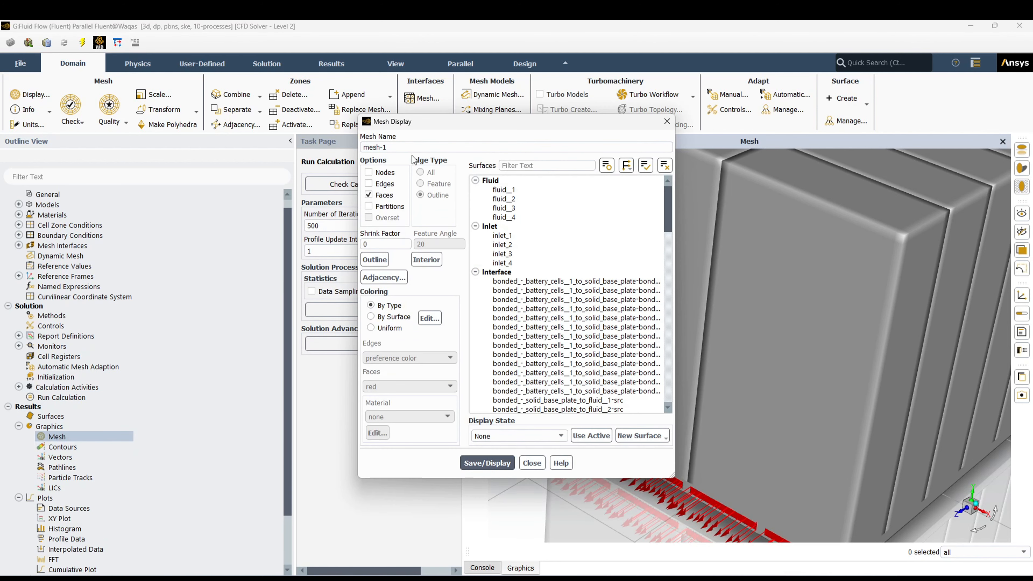
click(368, 184)
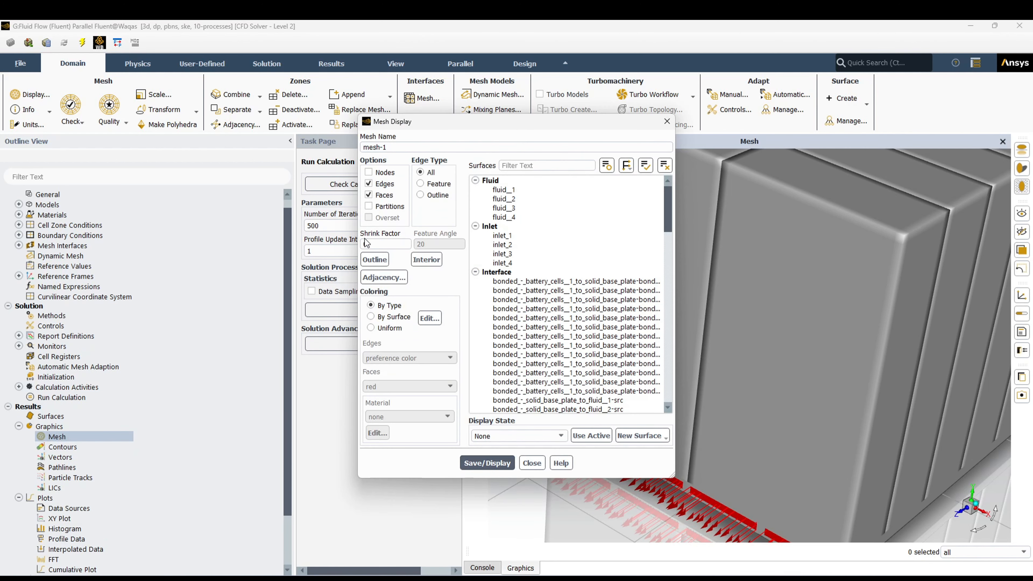
click(649, 171)
click(487, 462)
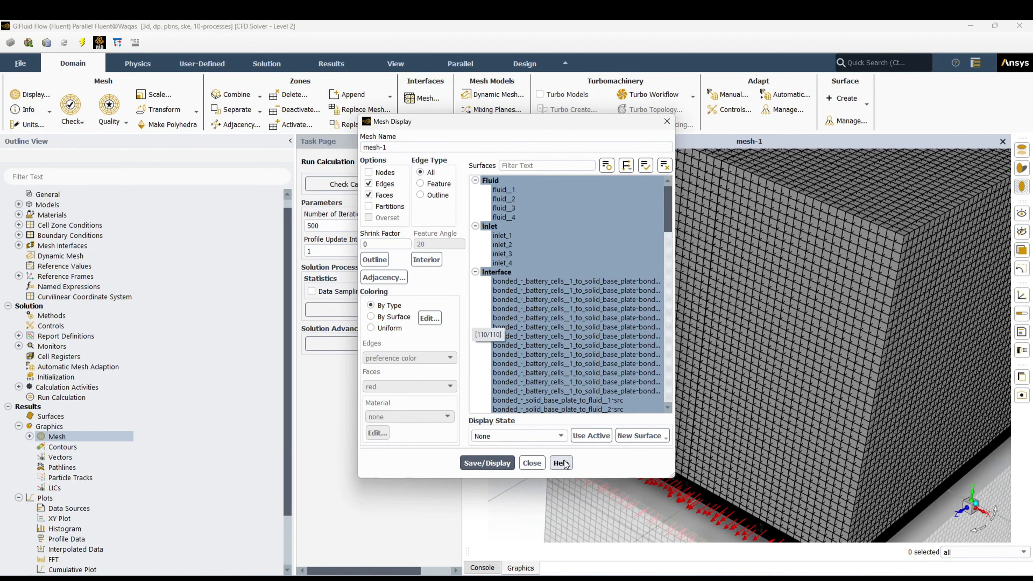
click(531, 462)
- Inspect the mesh of a fluid channel opening and the surrounding base plate up close
scroll(680, 485, up, 3)
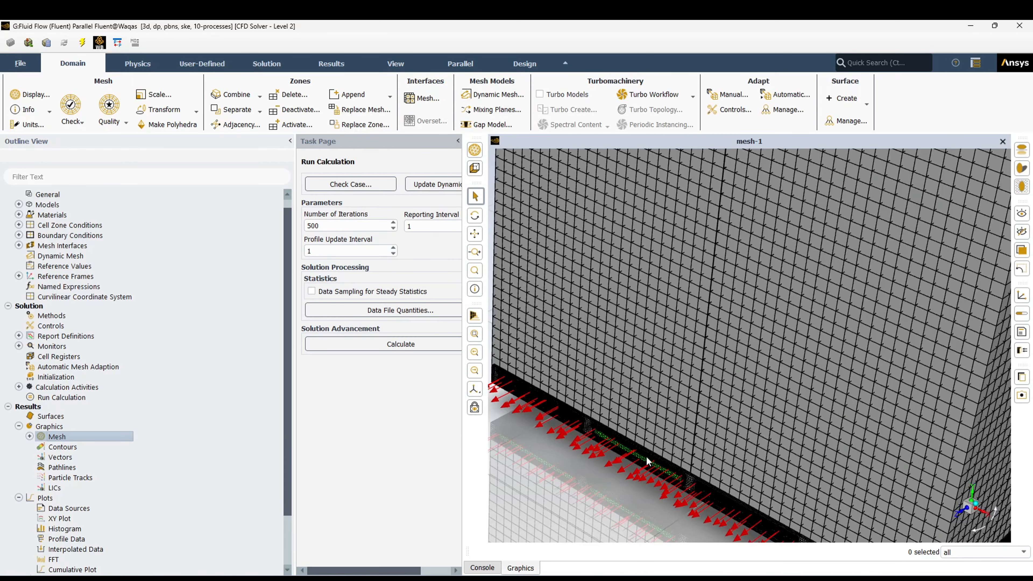
scroll(648, 462, up, 2)
scroll(672, 460, up, 5)
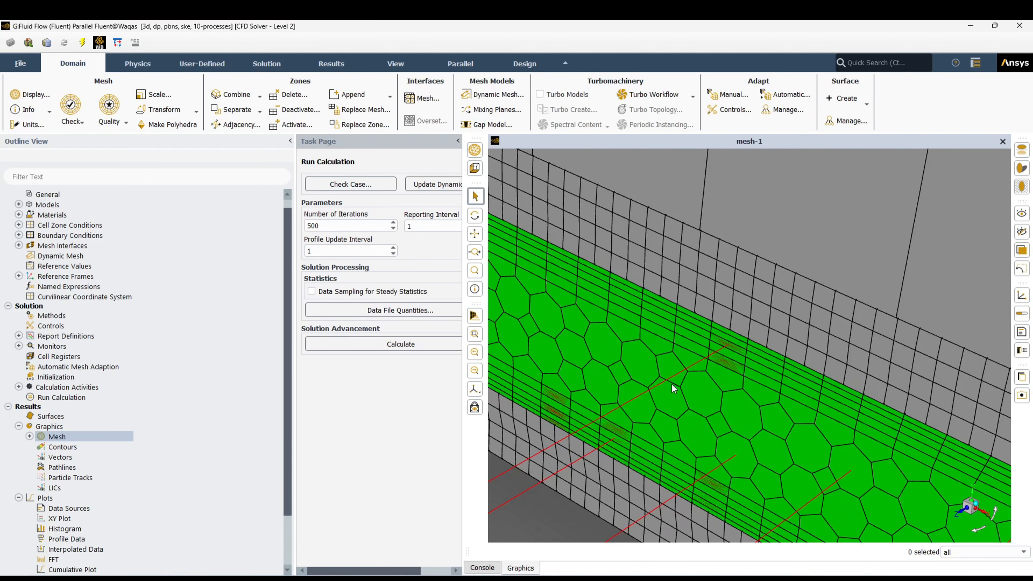
scroll(673, 389, down, 10)
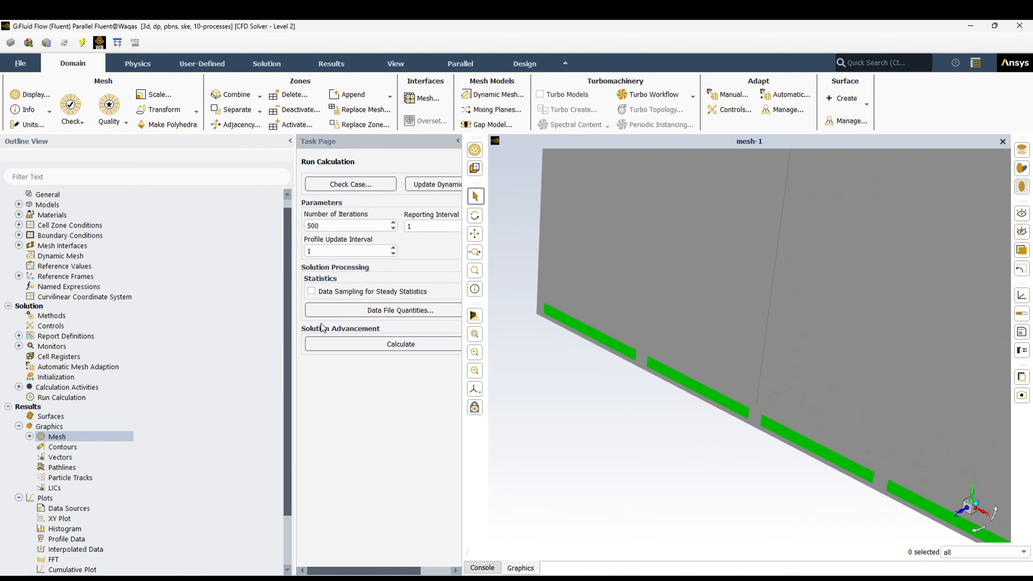
click(124, 122)
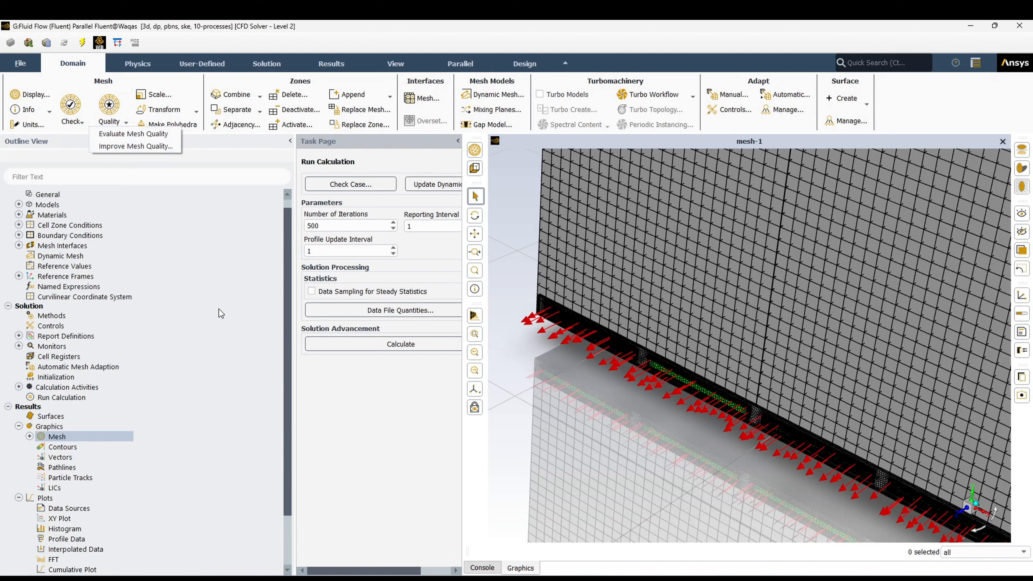
drag(290, 473, 287, 439)
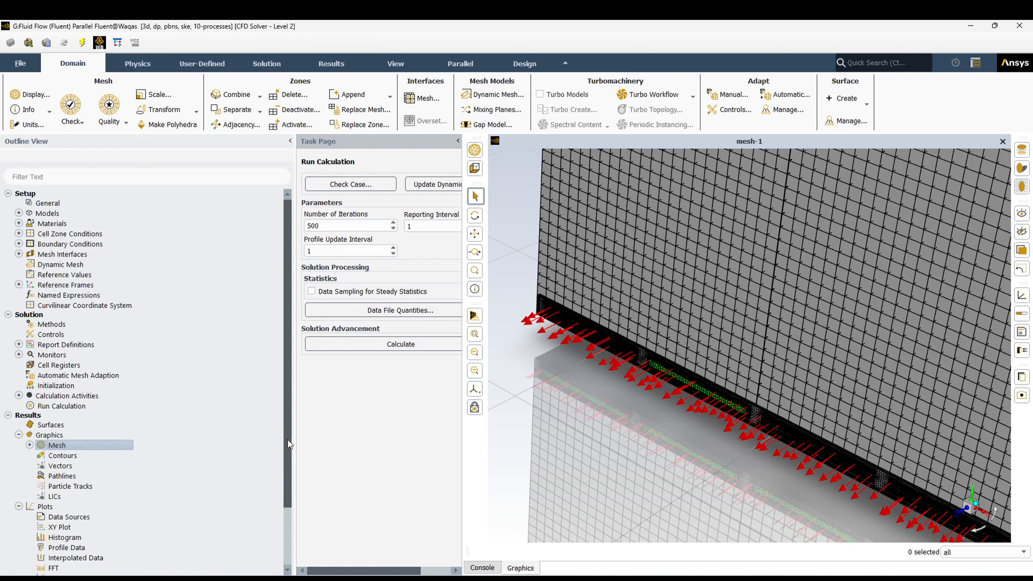
- Review the general solver settings and the status of the physics models
click(47, 203)
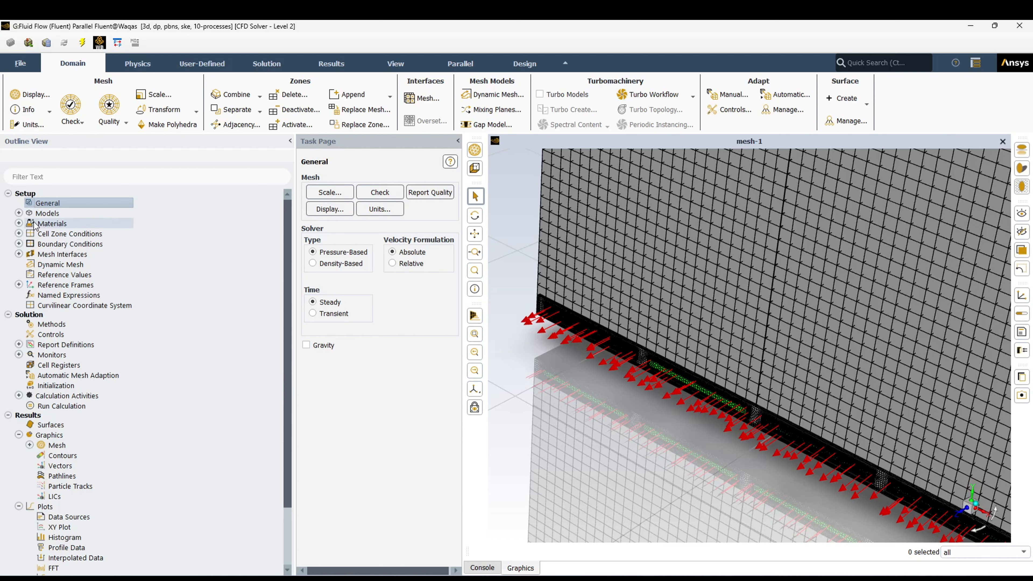
click(19, 213)
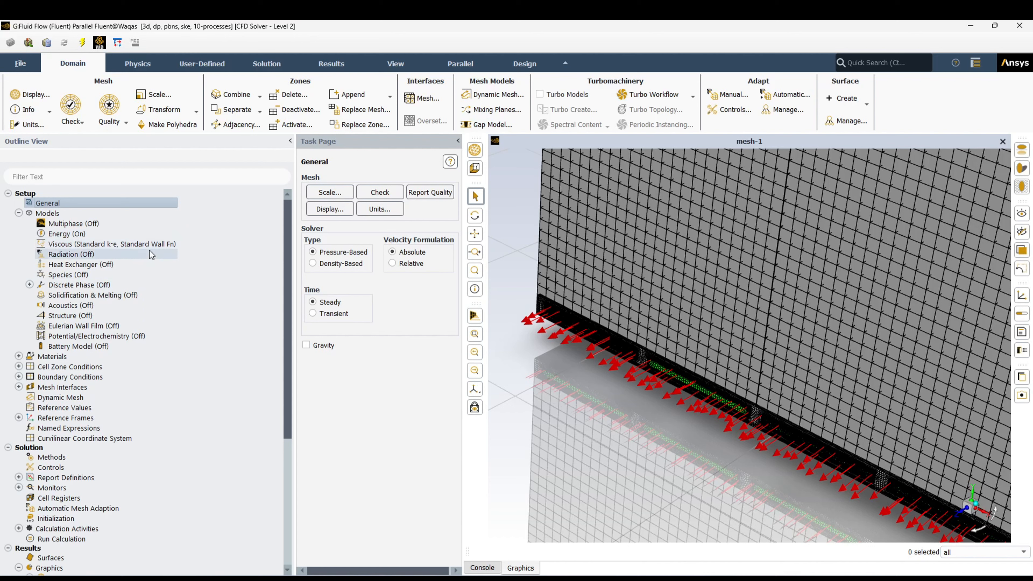
click(19, 213)
- Review the properties of the water-glycol fluid material
click(19, 224)
click(30, 234)
double_click(75, 244)
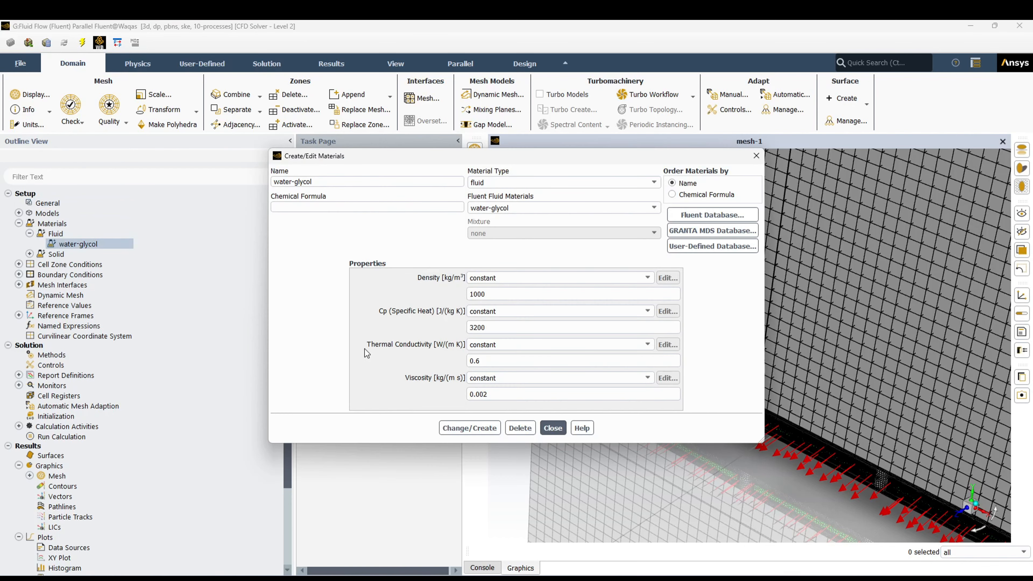
click(553, 428)
- Review the cells solid material, including its orthotropic thermal conductivity components
click(30, 253)
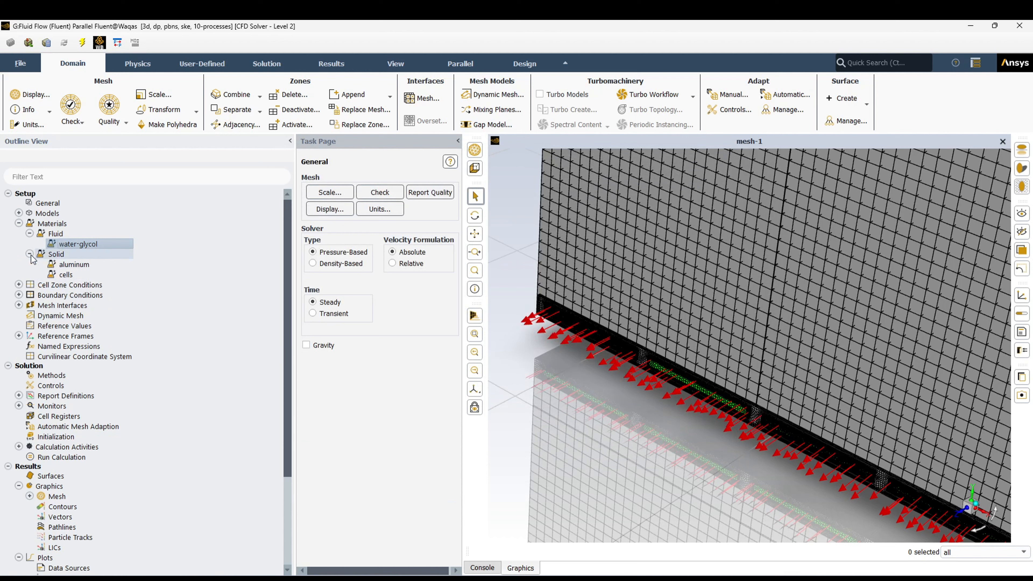
click(64, 275)
double_click(65, 276)
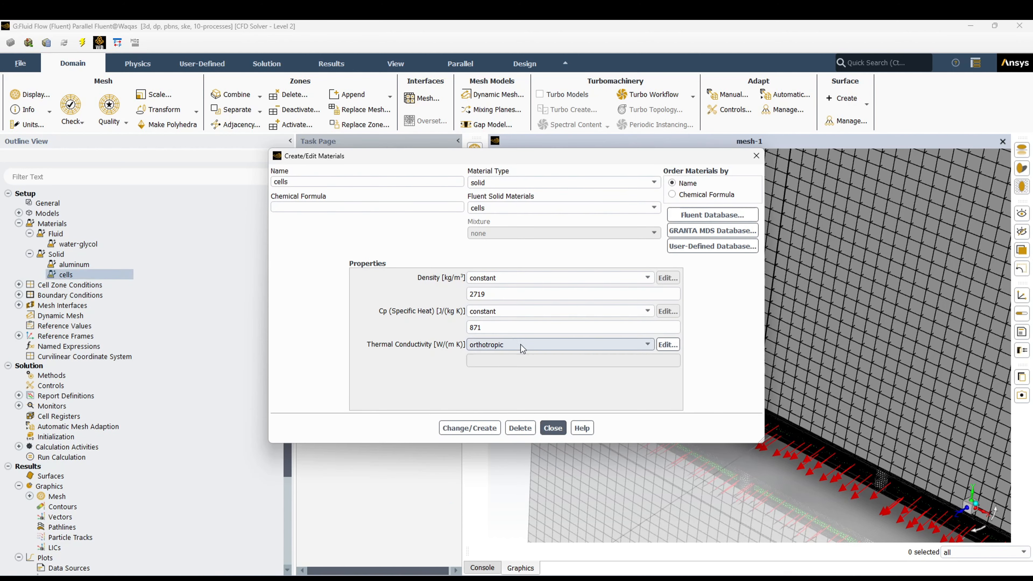
click(671, 349)
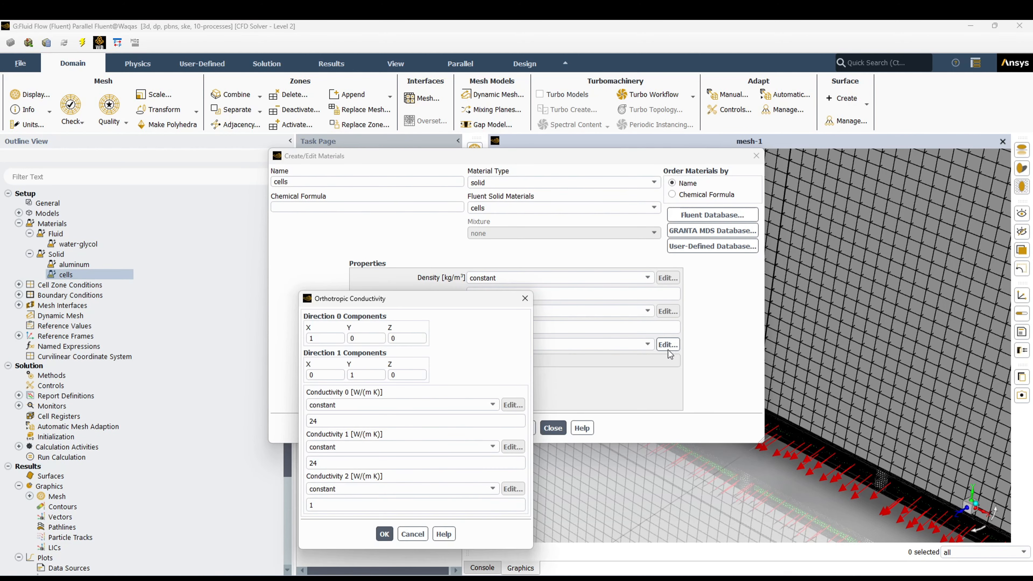
drag(444, 298, 343, 215)
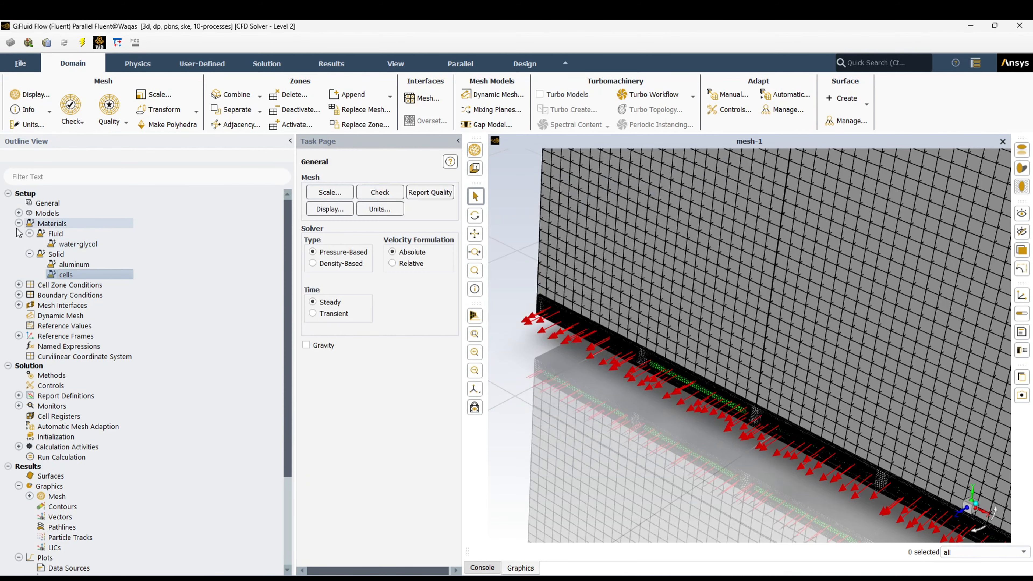
- Review the cell zone settings of fluid__1 and list the solid cell zones
click(19, 223)
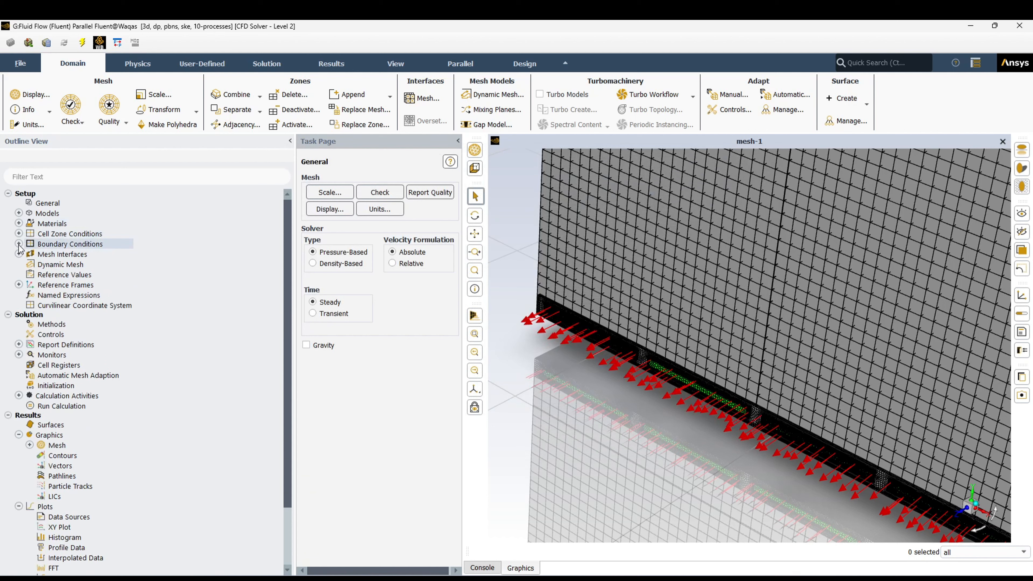
click(19, 233)
click(29, 244)
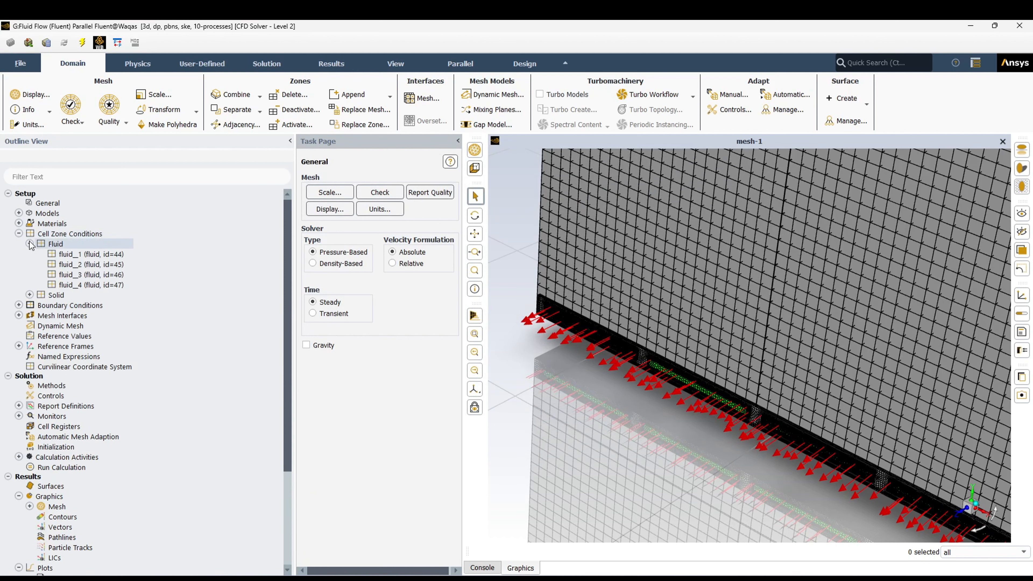
double_click(87, 255)
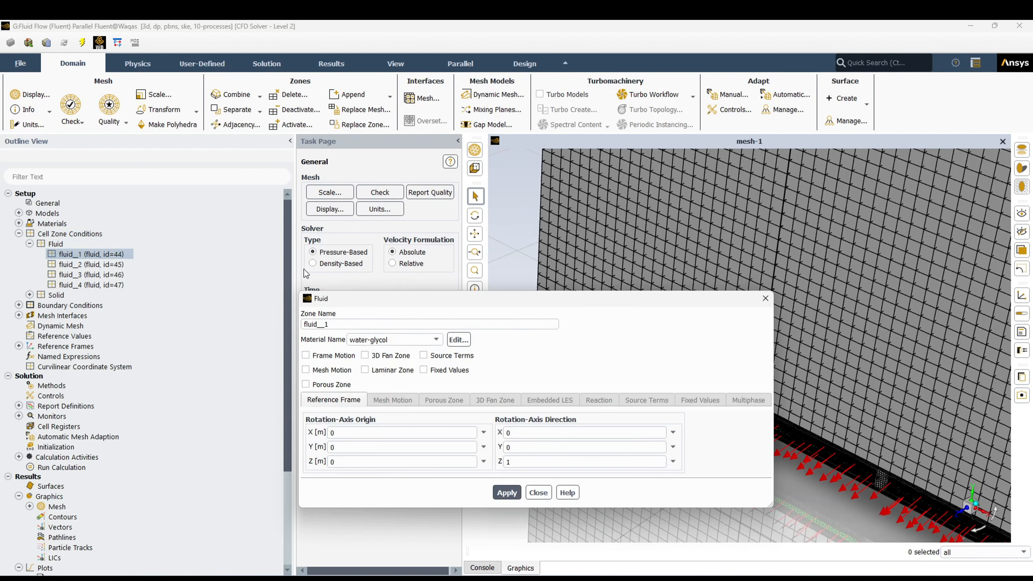
click(537, 492)
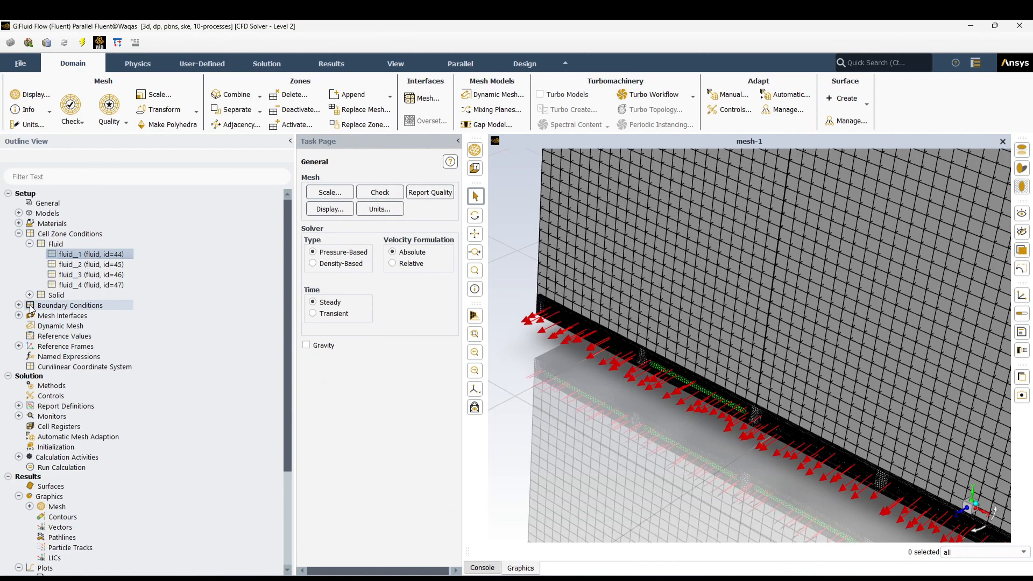
click(29, 295)
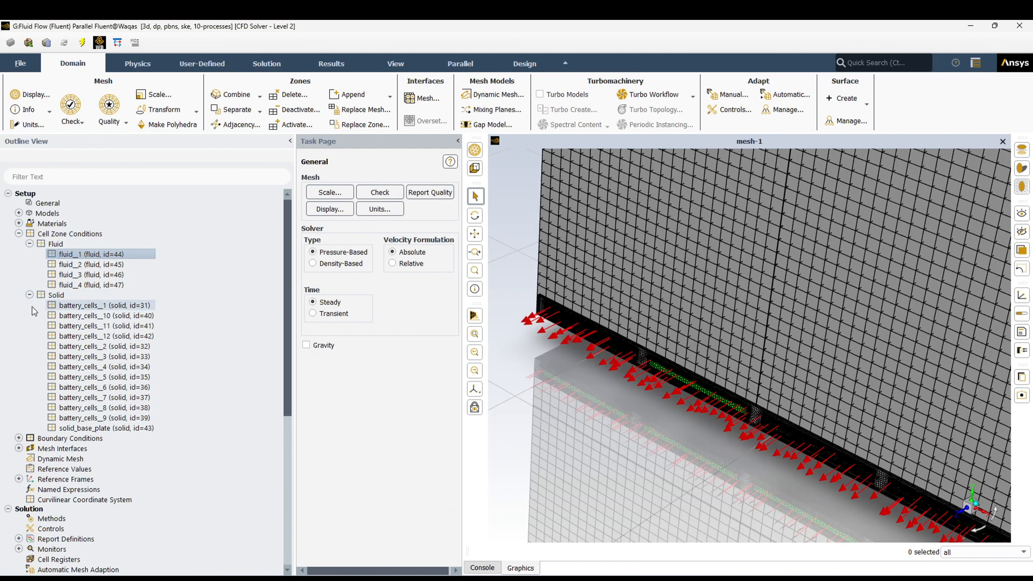
- Review the cell zone settings of battery_cells__1, including its energy source term
double_click(91, 306)
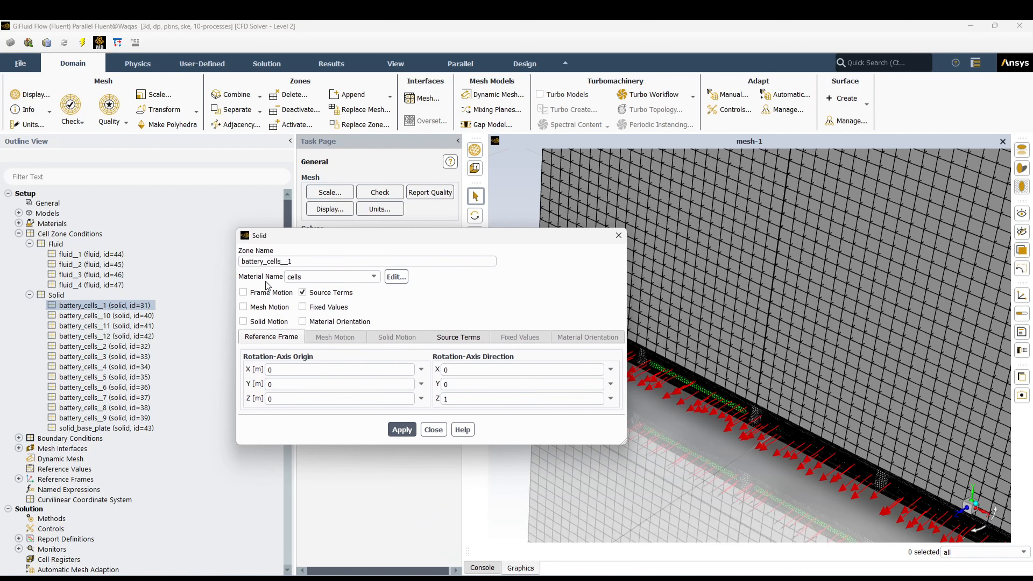
click(465, 338)
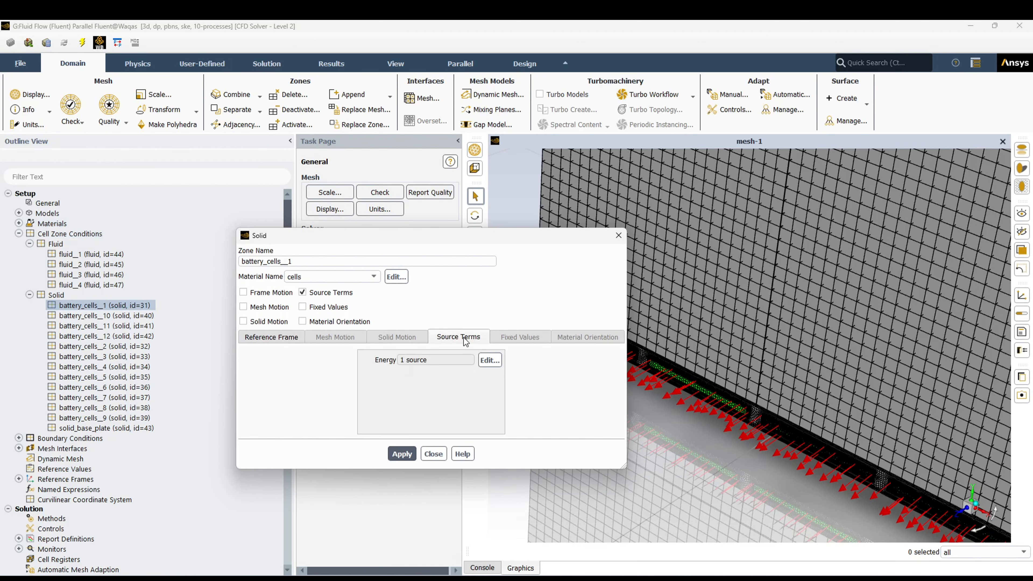
drag(538, 239, 505, 188)
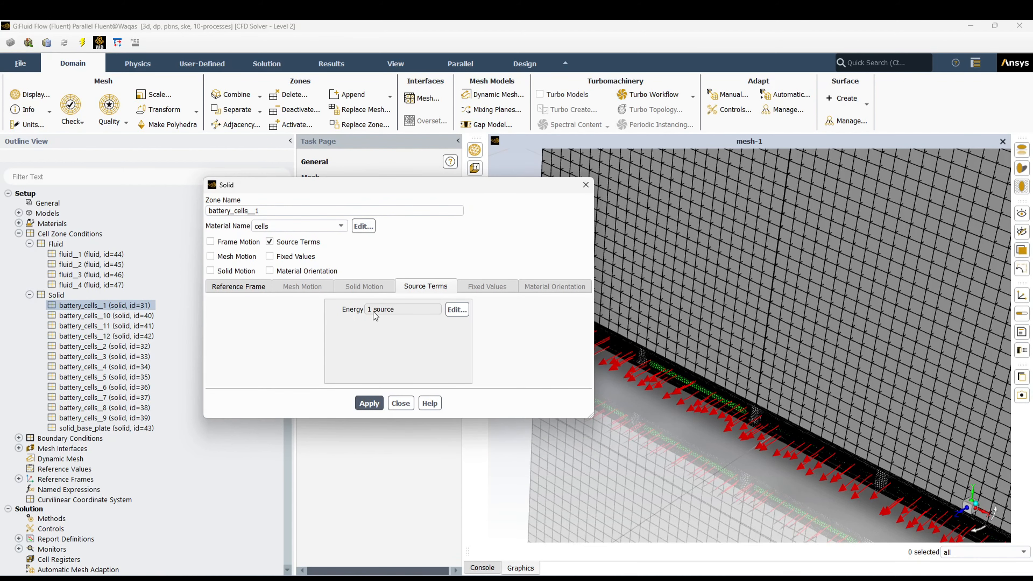
click(462, 314)
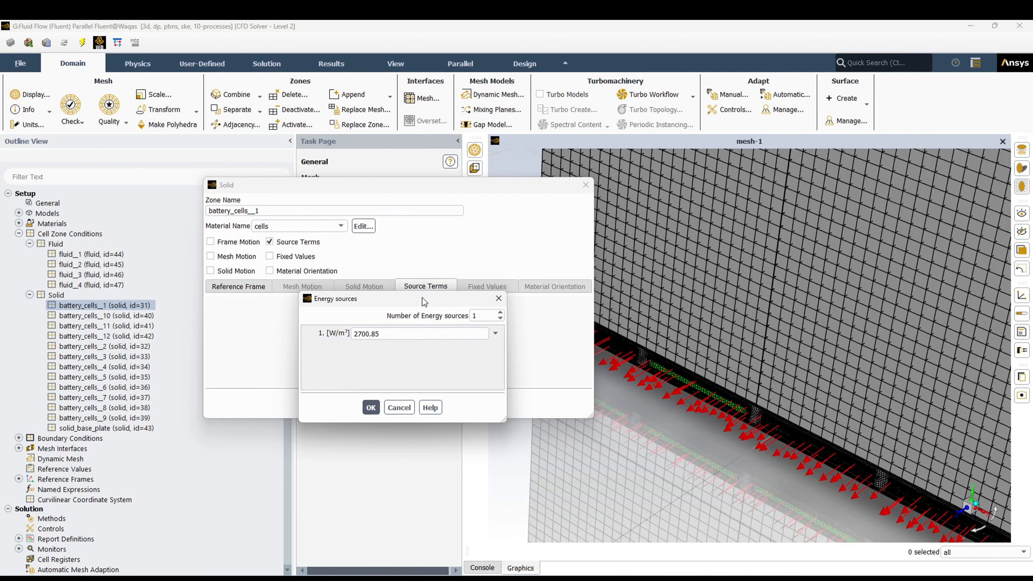
drag(422, 299, 411, 263)
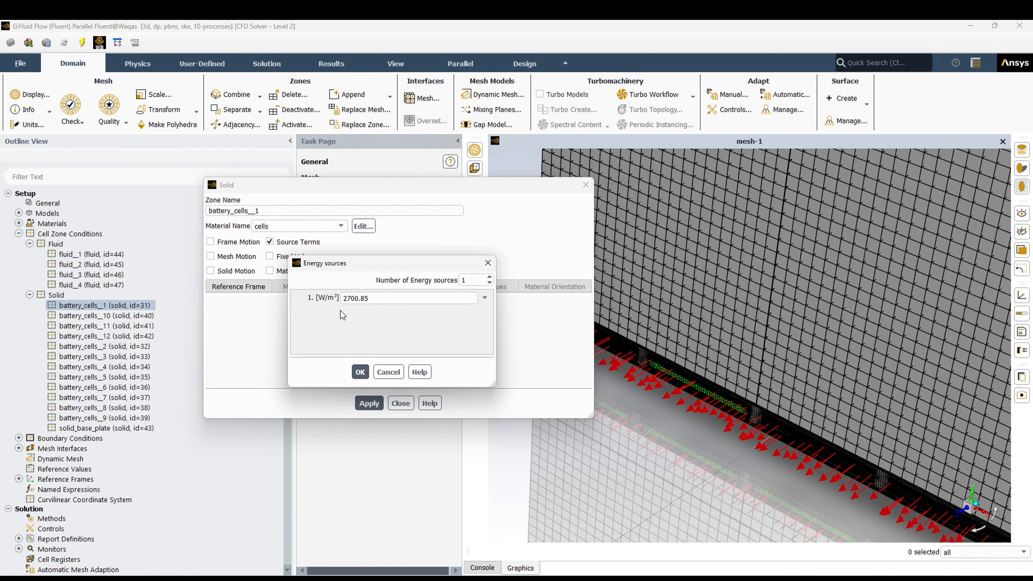
click(360, 372)
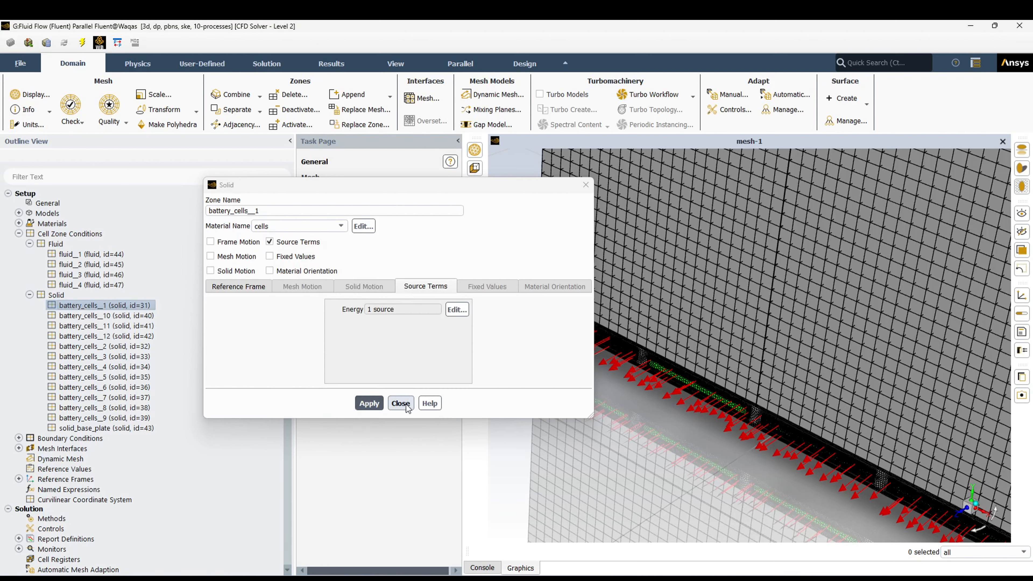
click(405, 403)
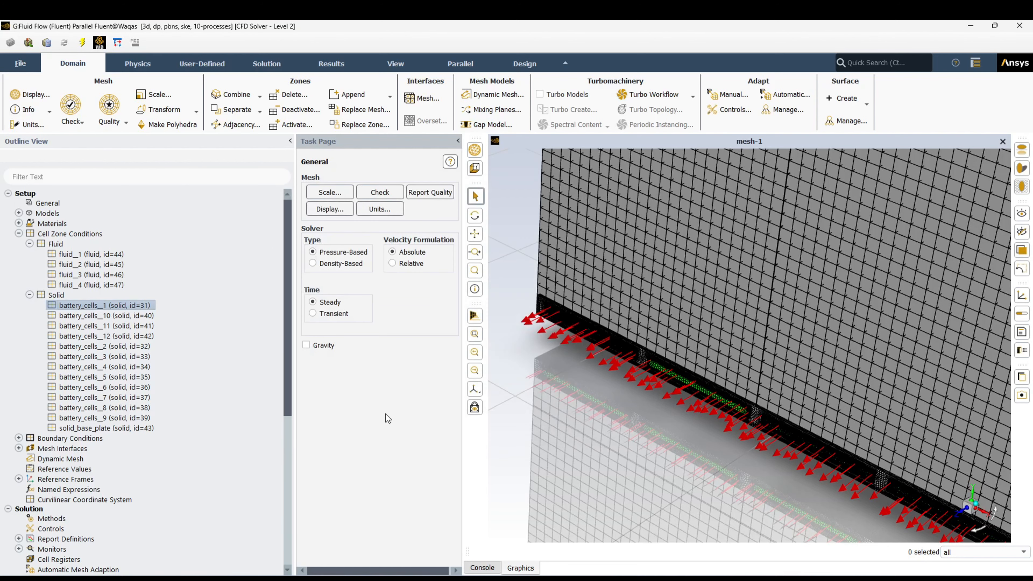
- Review the material assigned to the solid_base_plate cell zone, and list the boundary condition groups
click(119, 431)
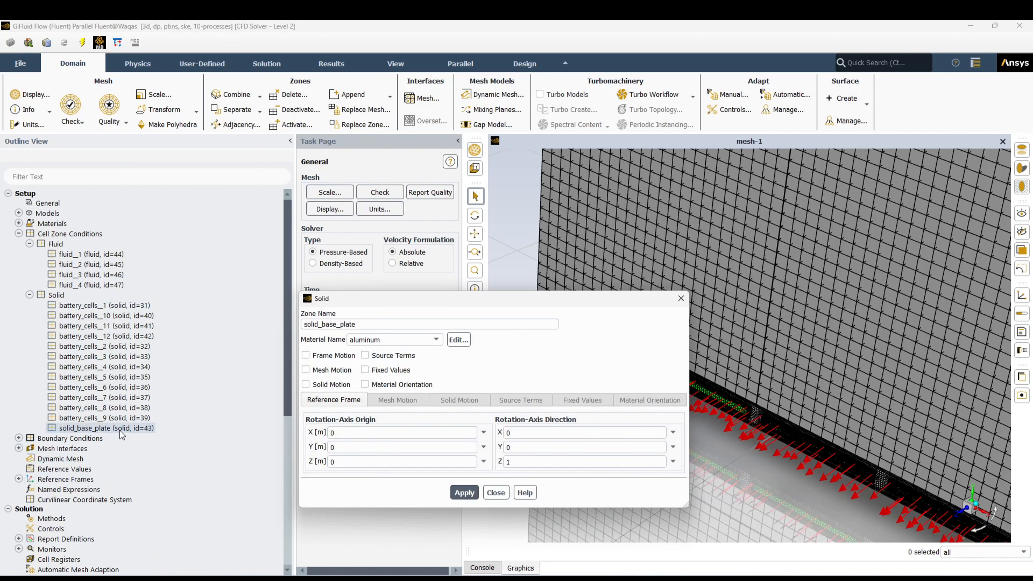
drag(512, 304, 437, 187)
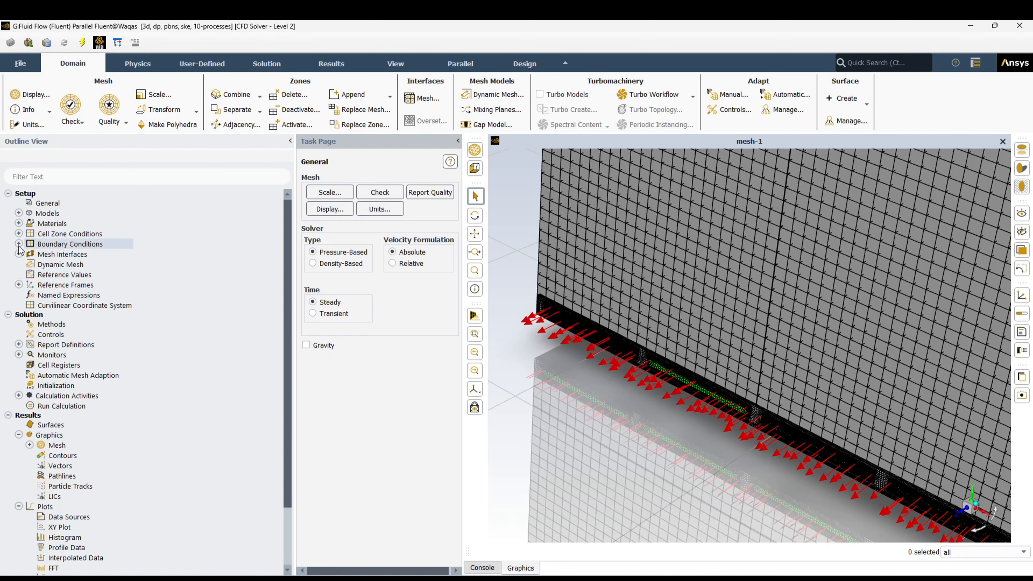
click(19, 244)
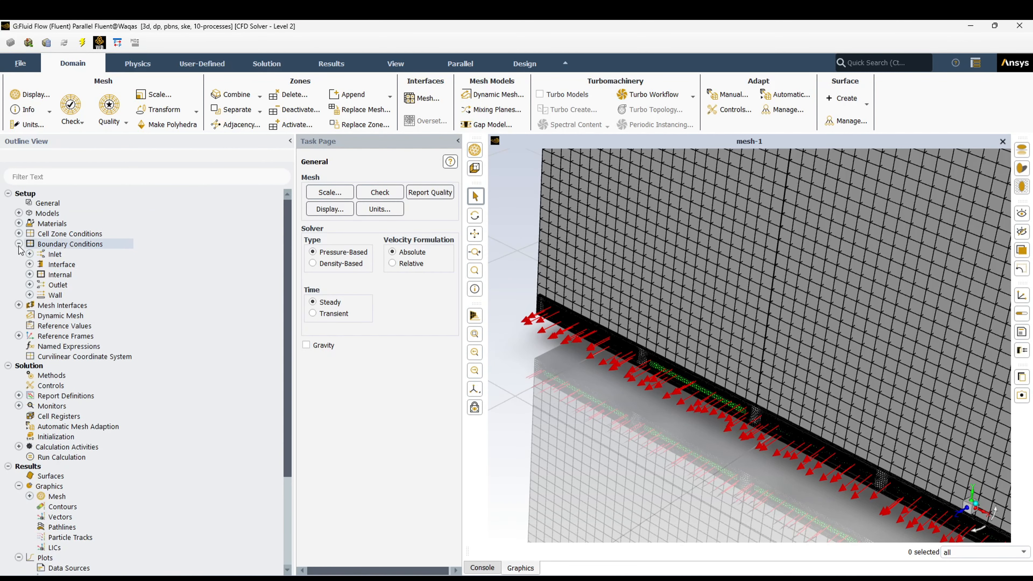
- Review the momentum and thermal settings of the inlet_1 mass-flow inlet
click(29, 254)
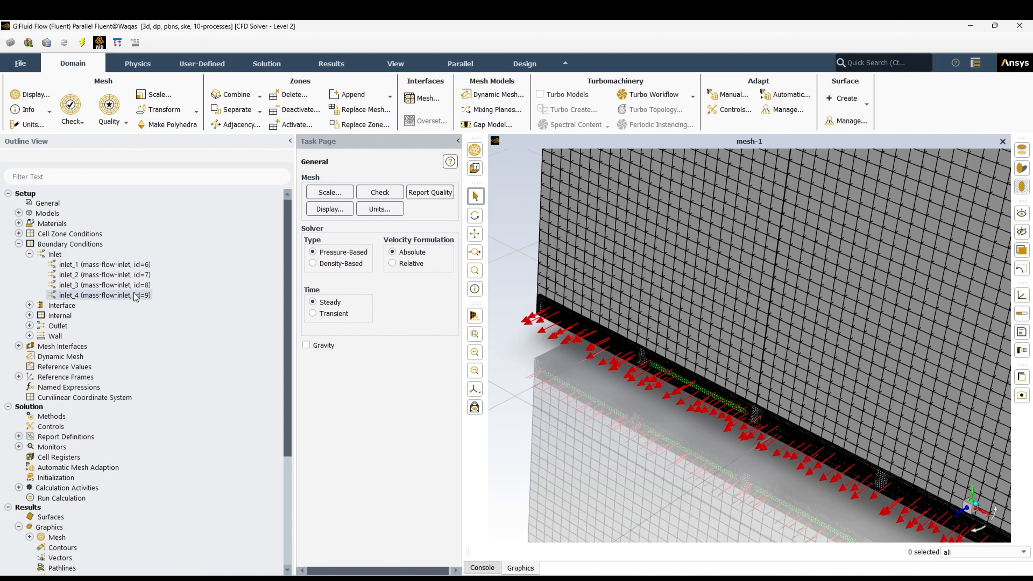
double_click(97, 265)
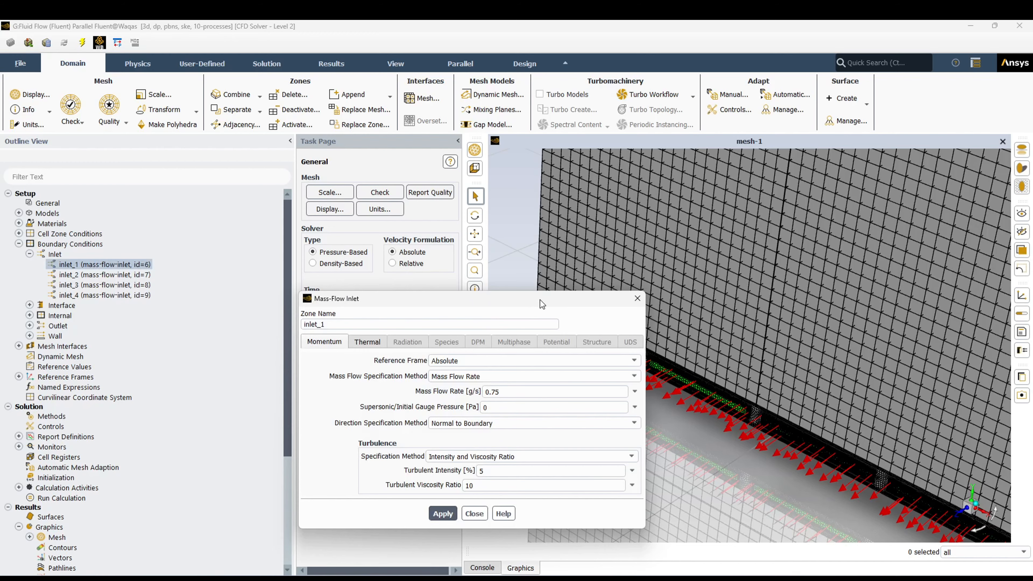
drag(539, 299, 445, 229)
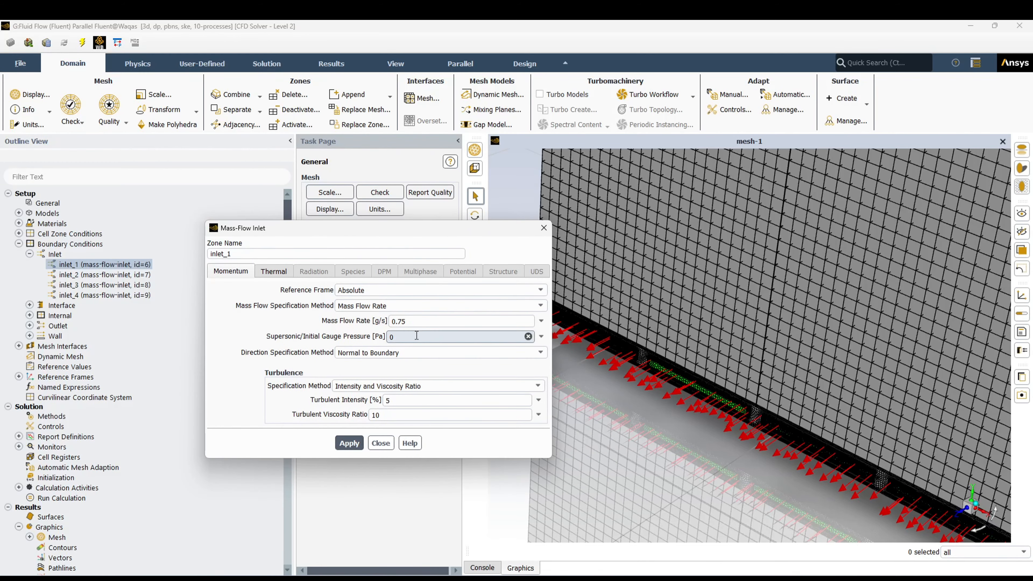
click(278, 276)
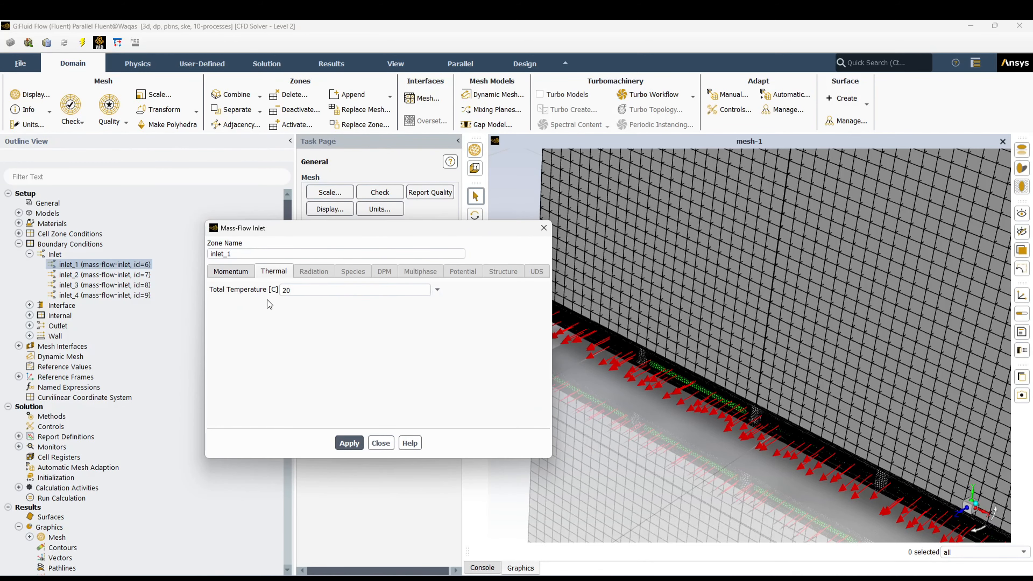
click(380, 442)
click(29, 254)
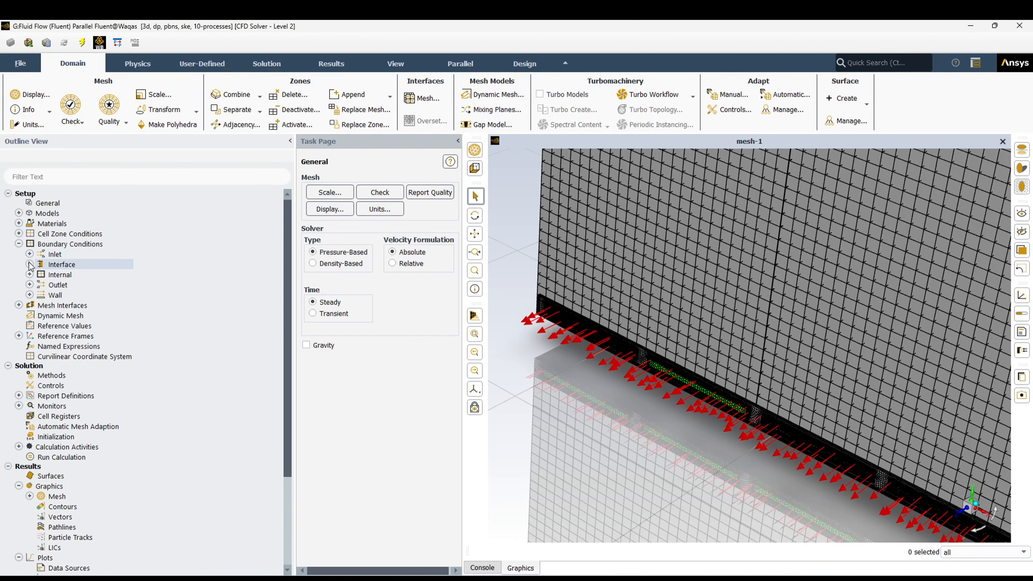
- List the interface boundaries and display the second battery-cell-to-base-plate interface zone on its own in the graphics window
click(30, 264)
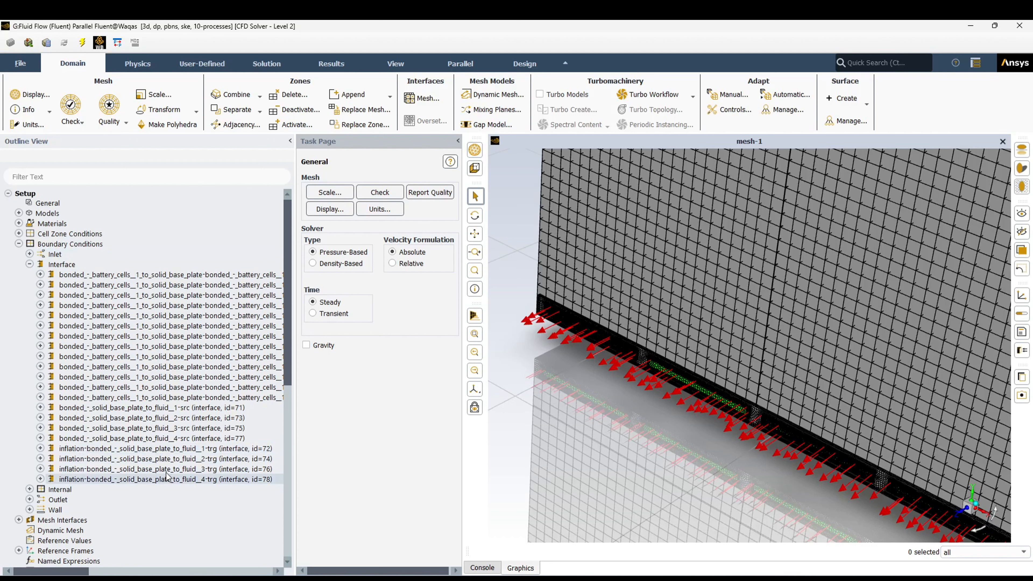
double_click(158, 277)
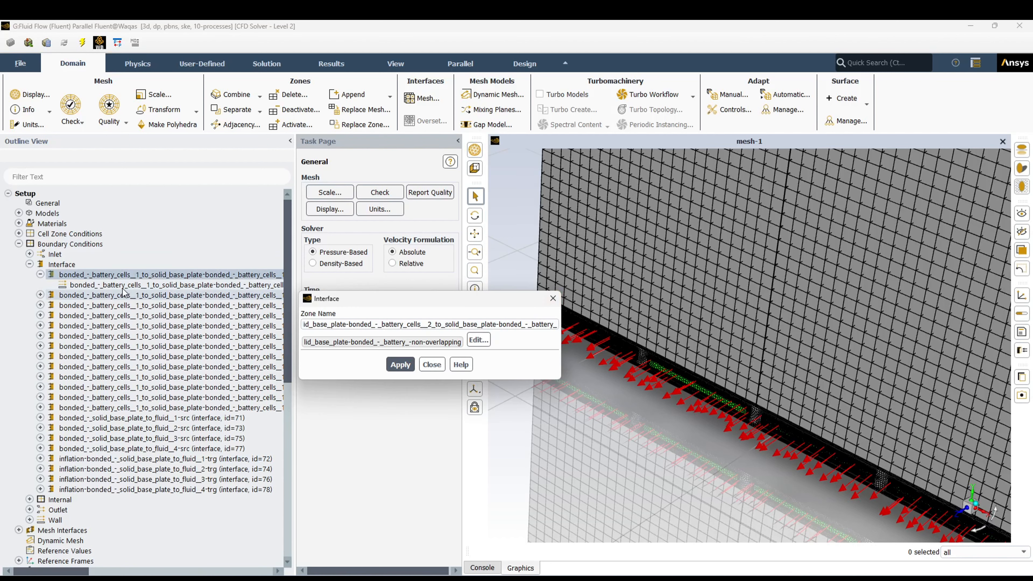
click(554, 298)
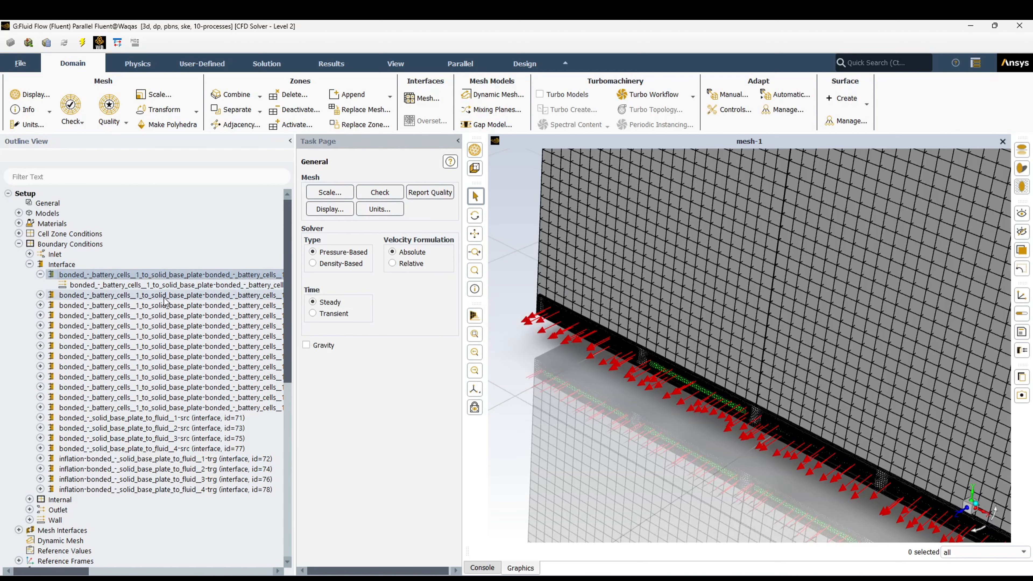
right_click(100, 297)
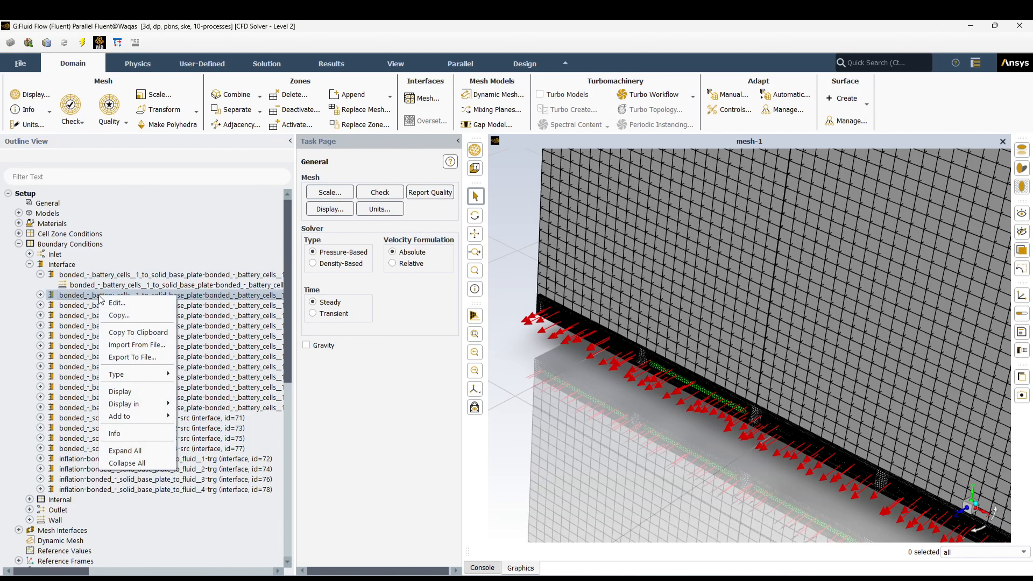
click(131, 390)
scroll(729, 420, up, 6)
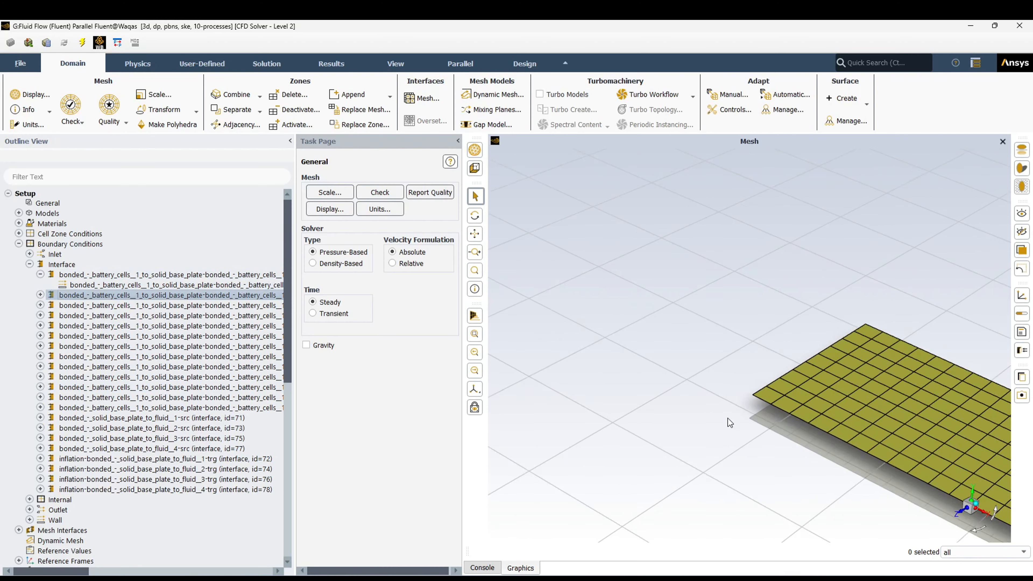
scroll(622, 359, down, 9)
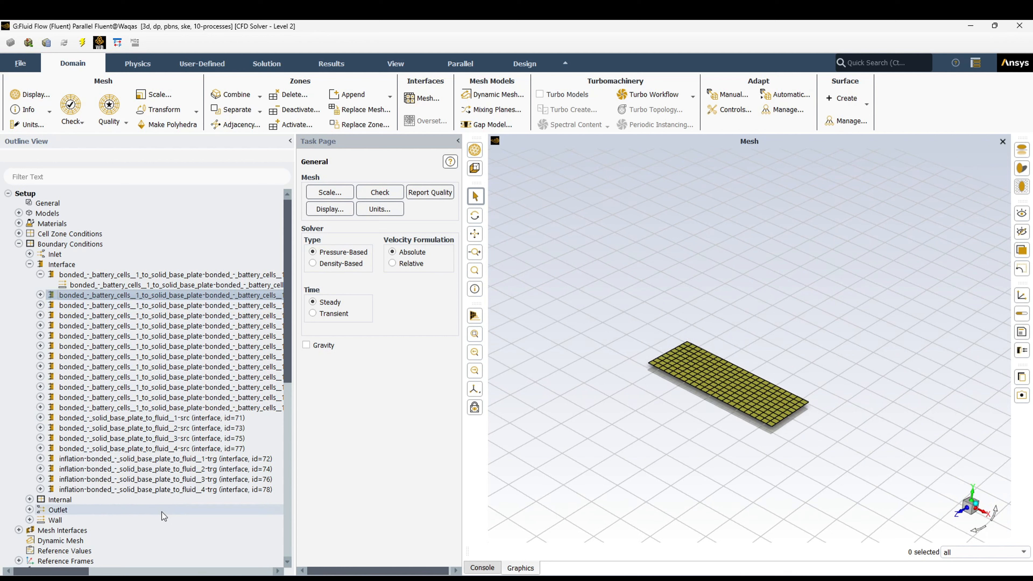
- Review the thermal conditions of the non-overlapping wall under the first battery-cell-to-base-plate interface
click(126, 418)
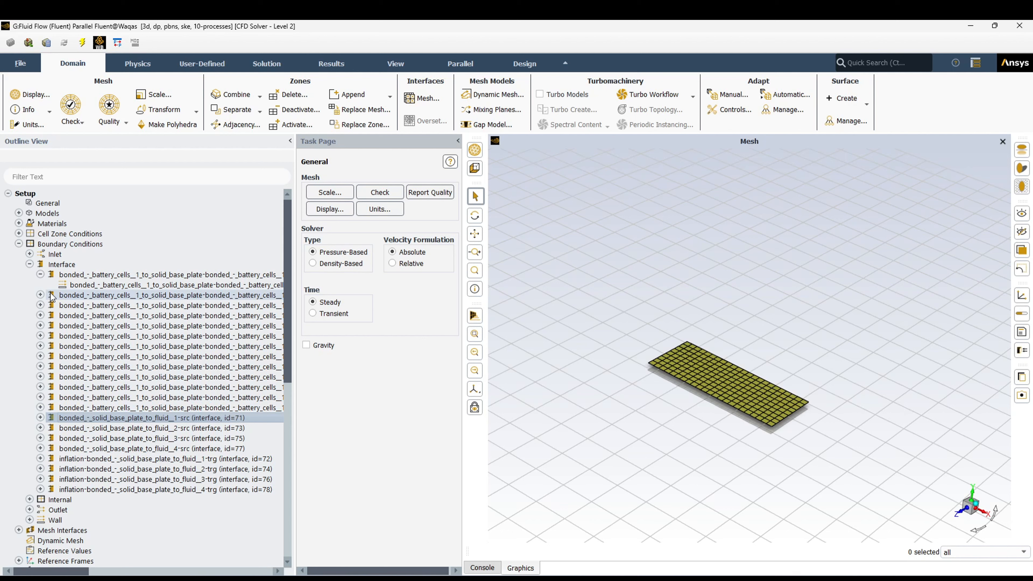
click(125, 284)
click(41, 274)
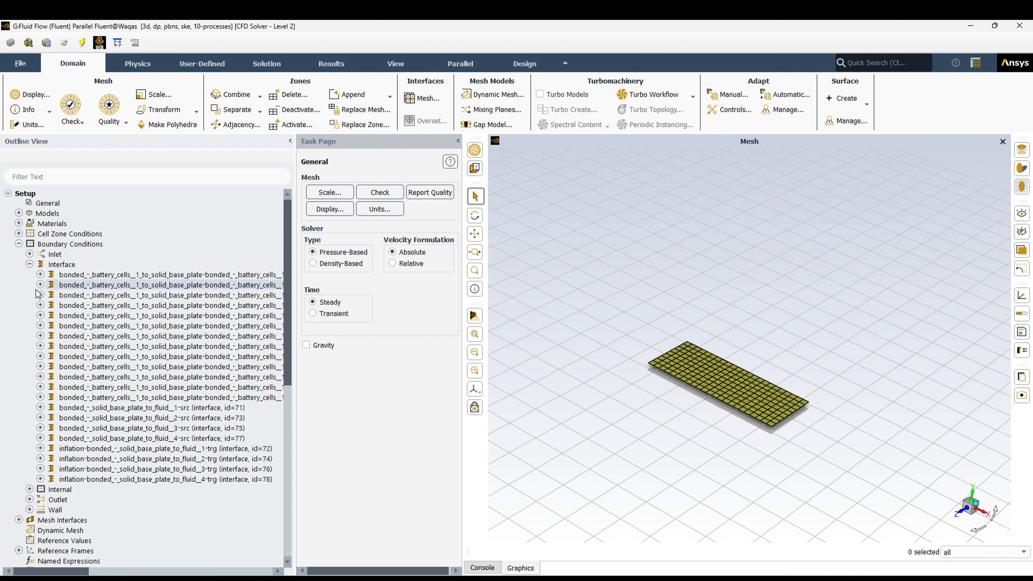
click(41, 275)
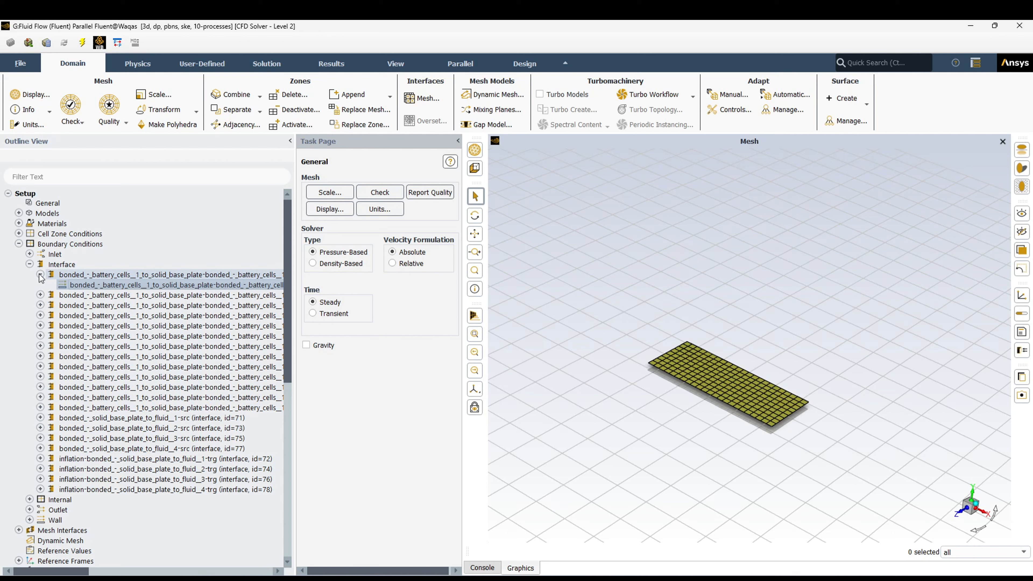
double_click(108, 286)
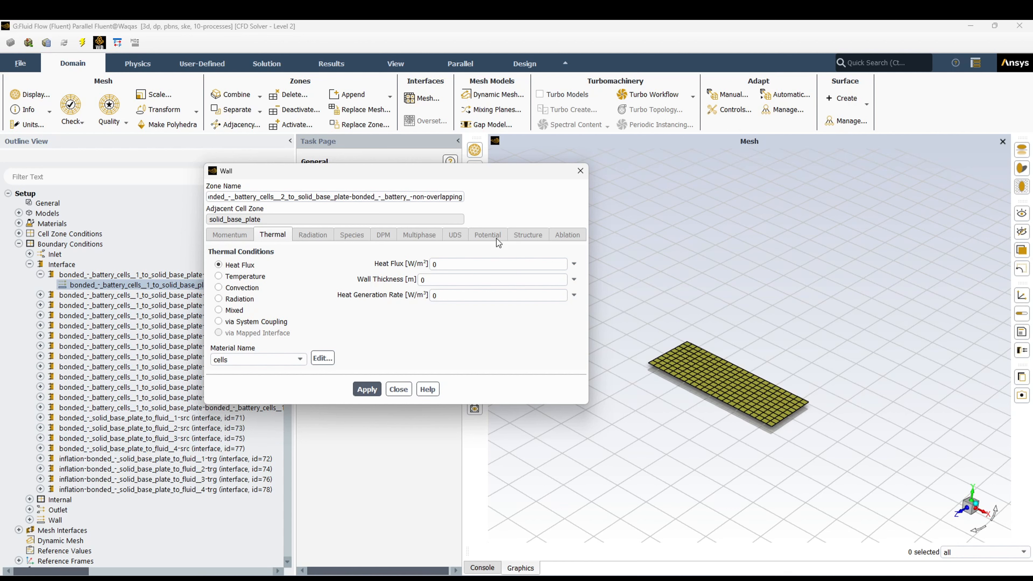
click(399, 389)
click(30, 265)
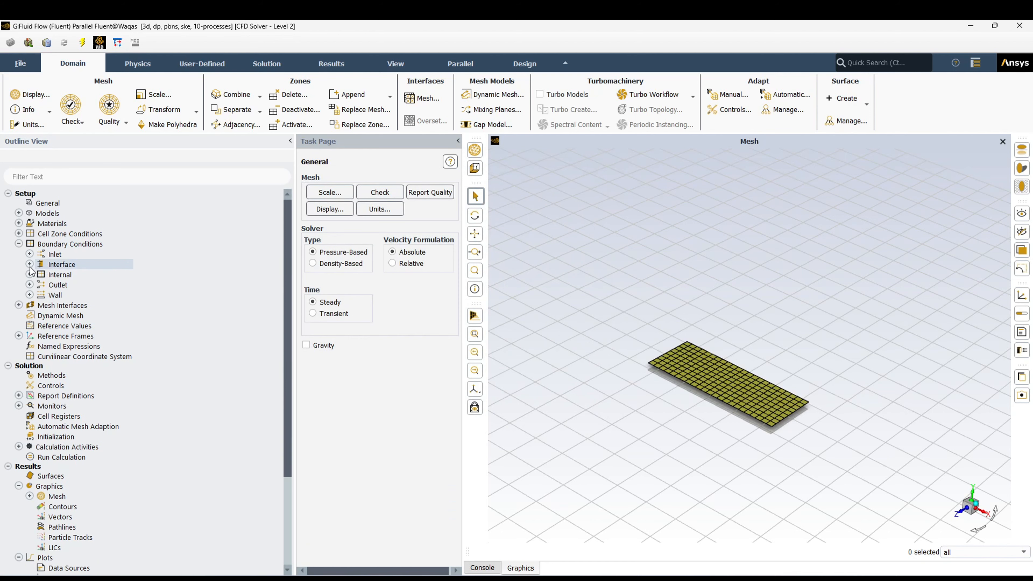
- List the internal zones and the outlet zones of the boundary conditions
click(30, 274)
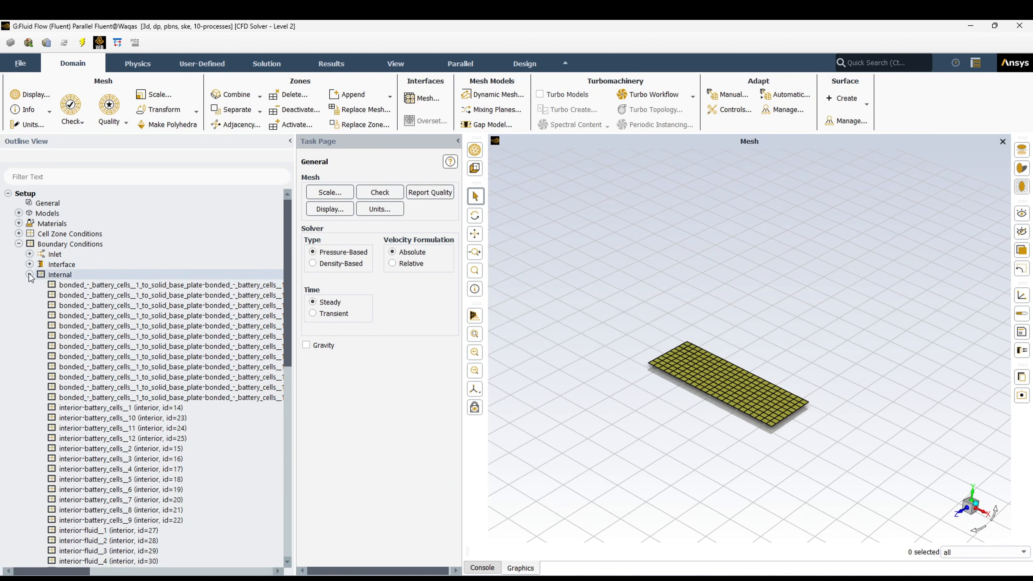
click(29, 275)
click(29, 285)
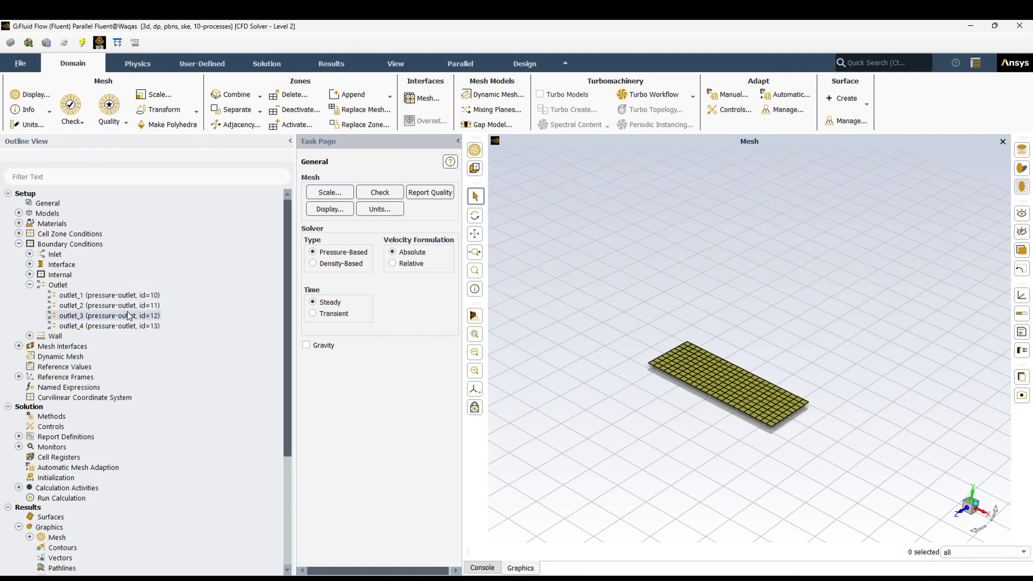
click(29, 285)
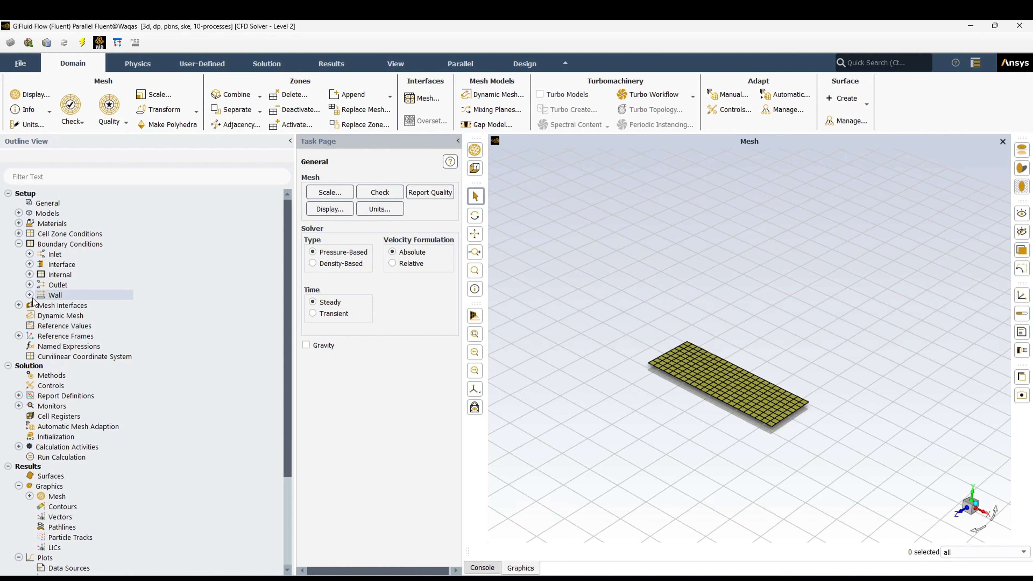
- Look through the wall boundary zones of the battery cells, base plate and fluid contacts
click(29, 295)
scroll(109, 389, down, 8)
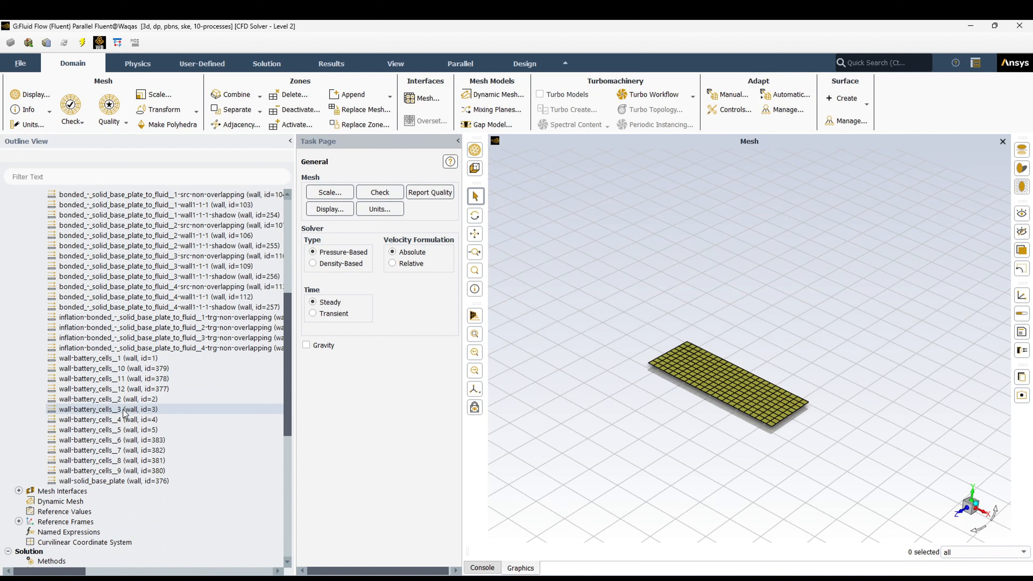
scroll(126, 413, up, 4)
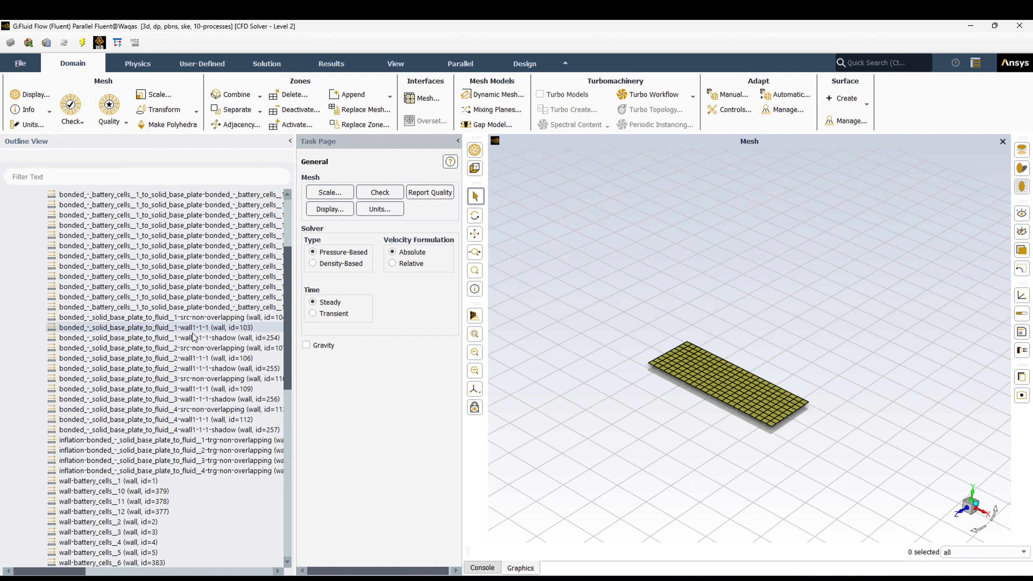
scroll(197, 414, up, 3)
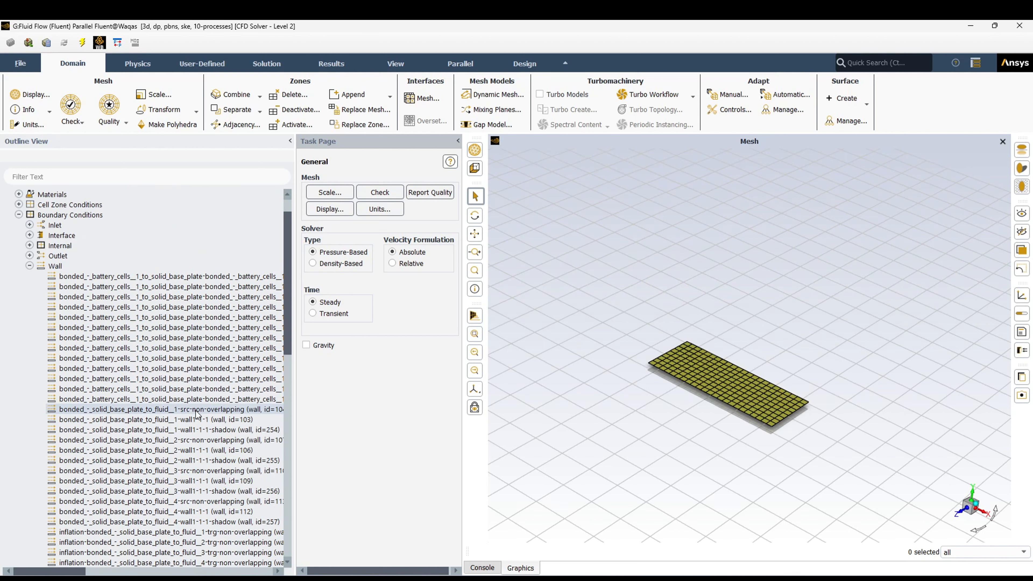
click(29, 266)
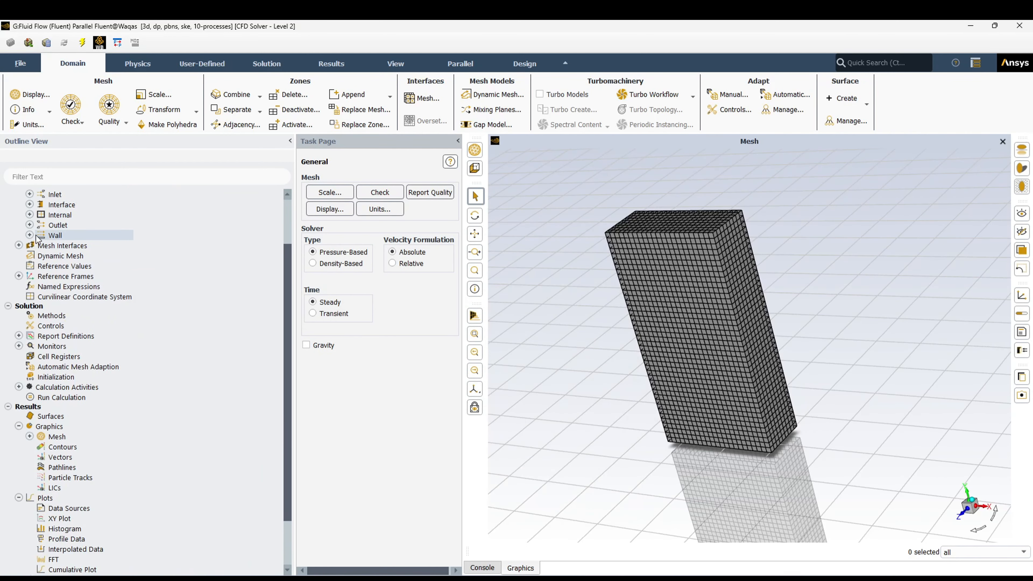
- Review the solution methods and the under-relaxation factors in the solution controls
click(58, 315)
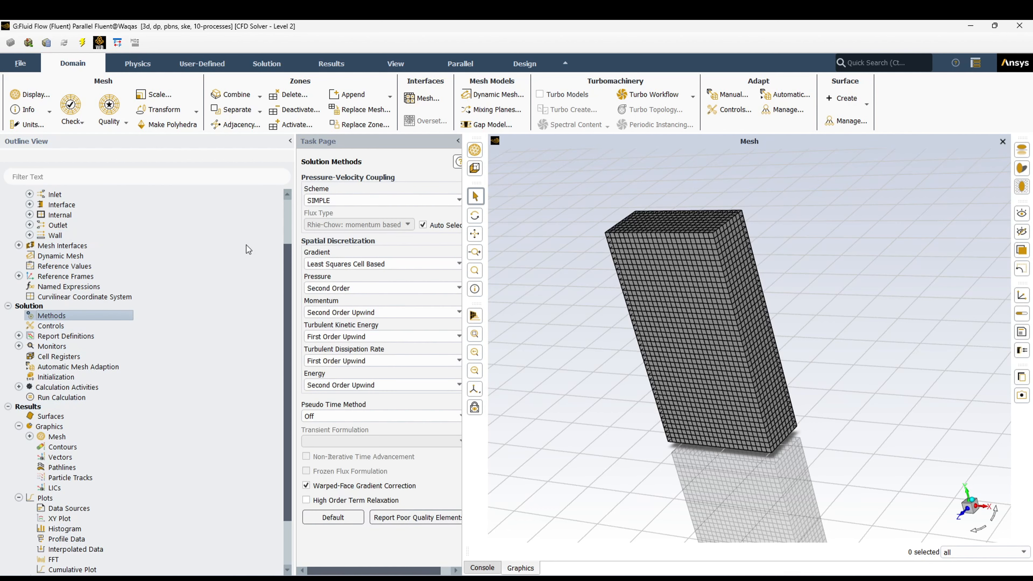
click(49, 326)
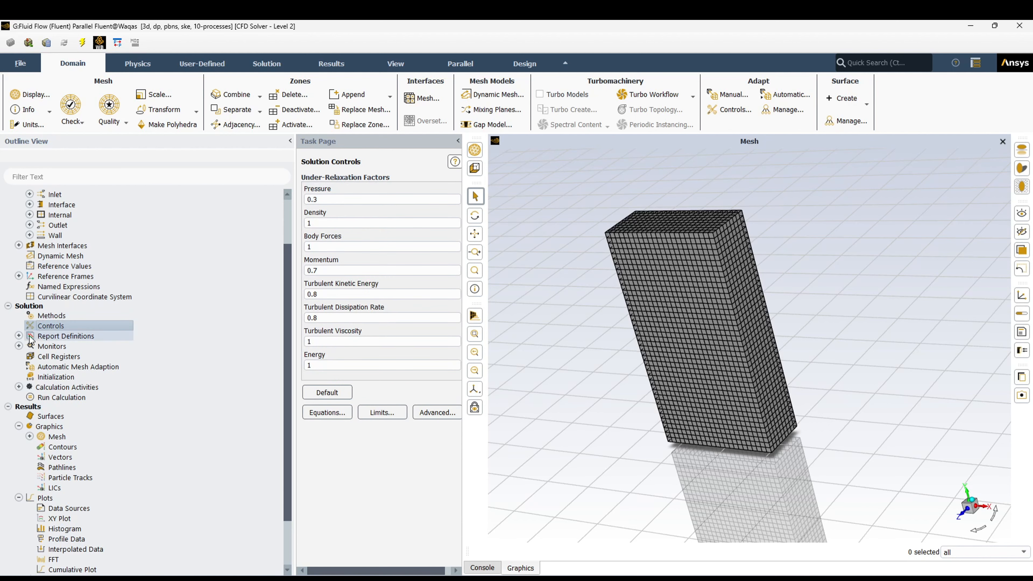
- Review the solution monitors and the run calculation settings
click(19, 336)
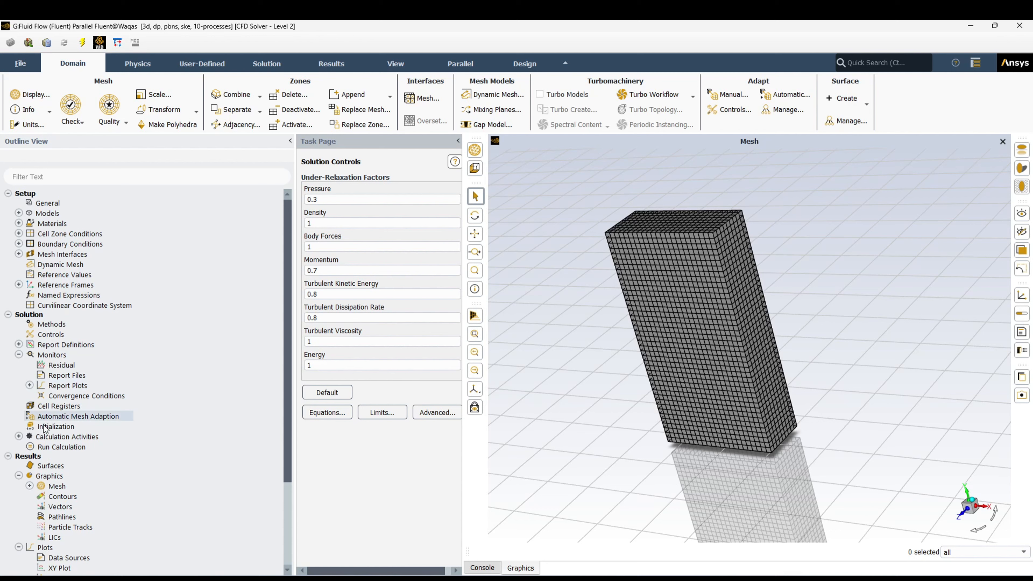
click(55, 447)
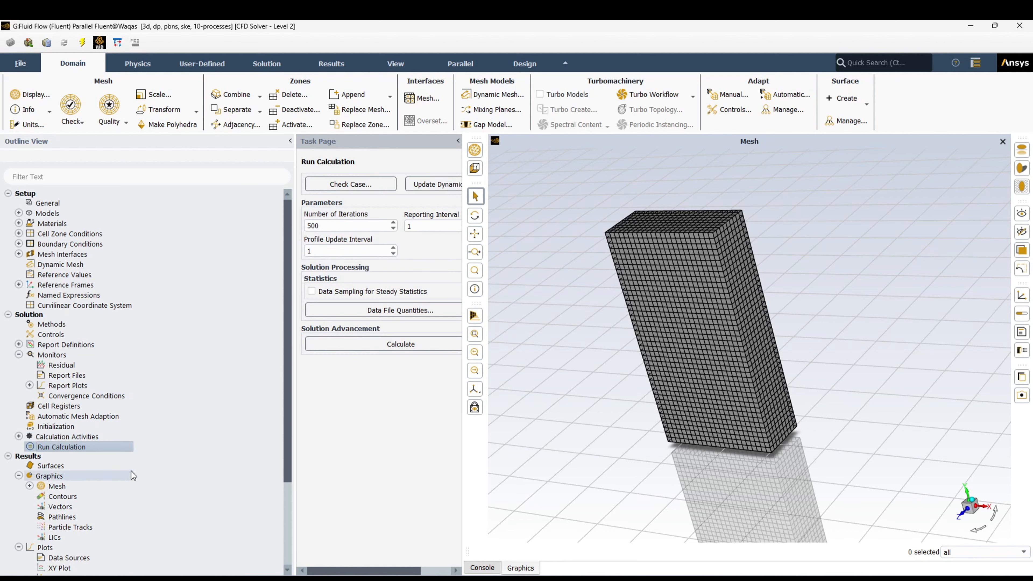
- Create and display a filled contour plot of Total Temperature on all surfaces
click(82, 497)
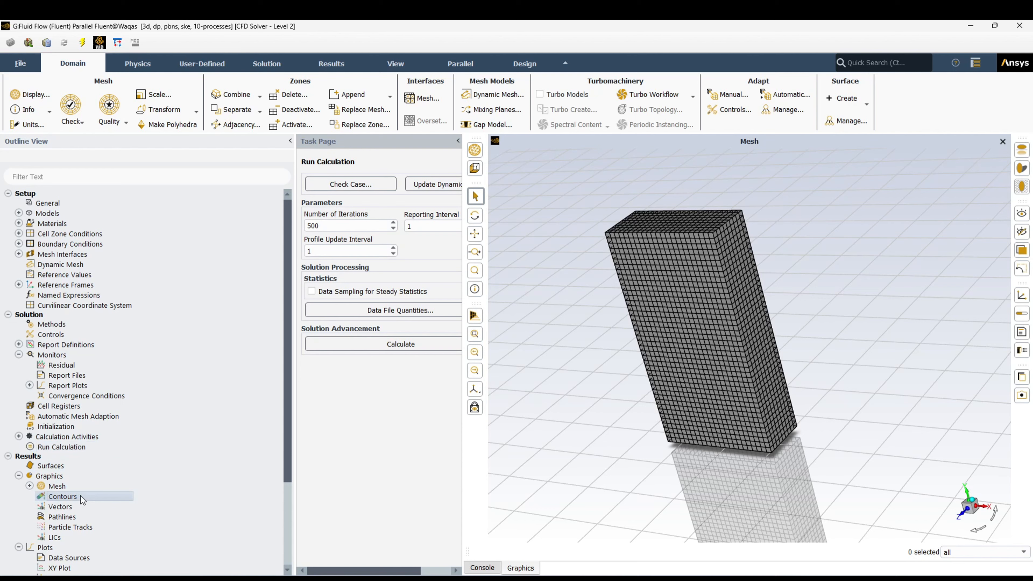
double_click(82, 496)
drag(504, 303, 378, 231)
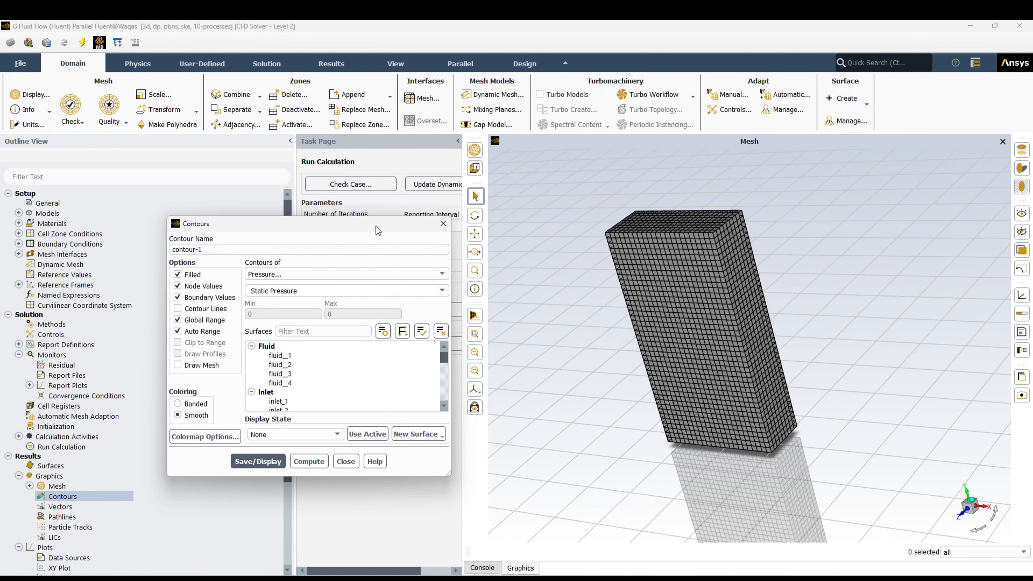
click(422, 332)
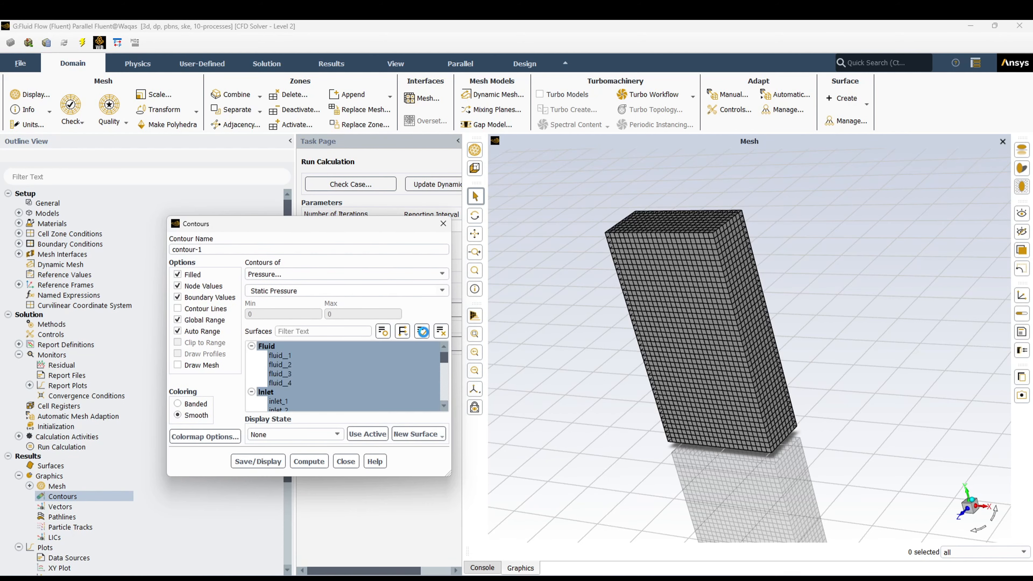
click(442, 274)
click(444, 300)
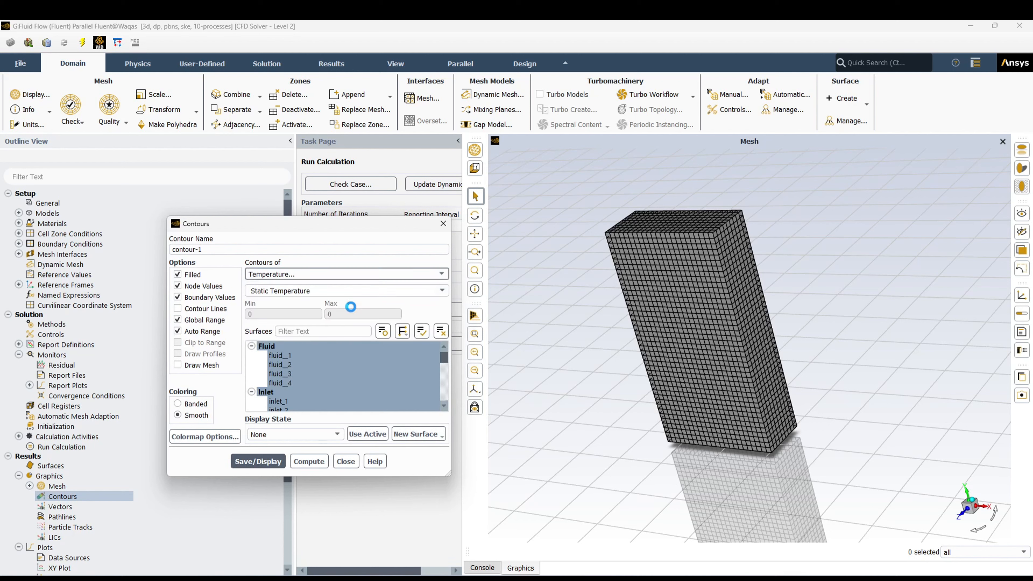
click(444, 294)
click(365, 336)
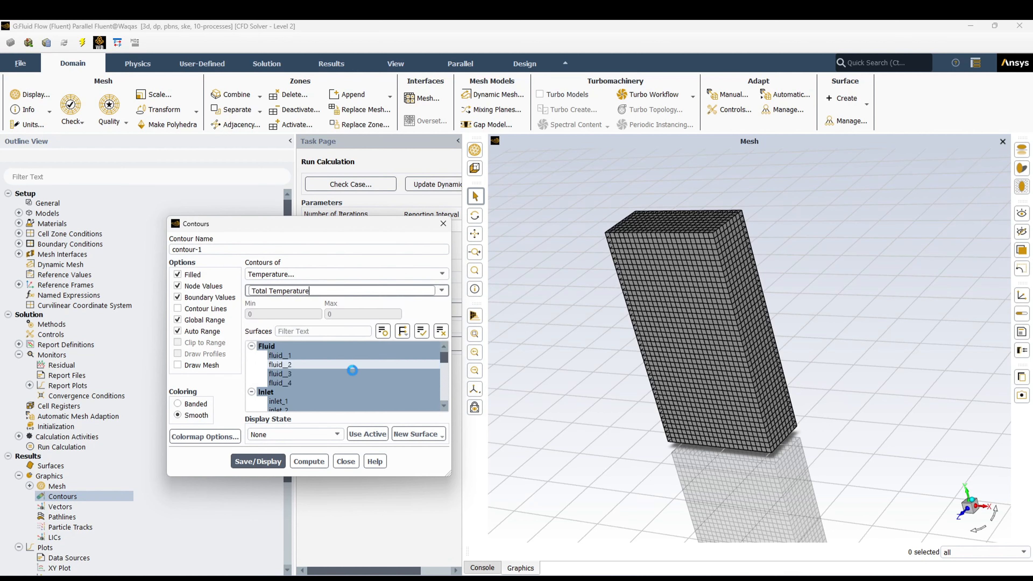
click(256, 464)
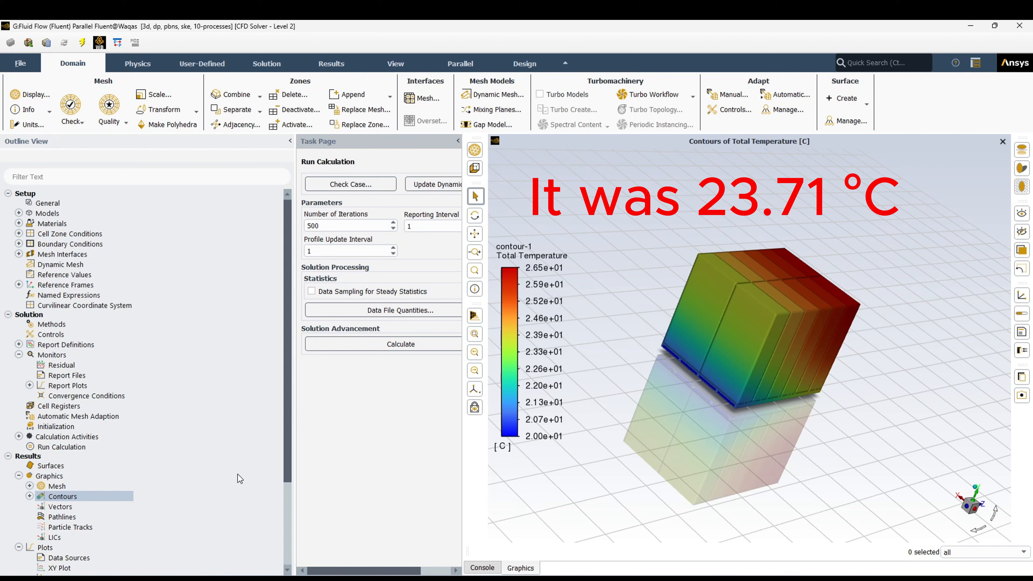
- Set up a surface integral report for the mass-weighted average of Total Temperature
drag(281, 473, 286, 546)
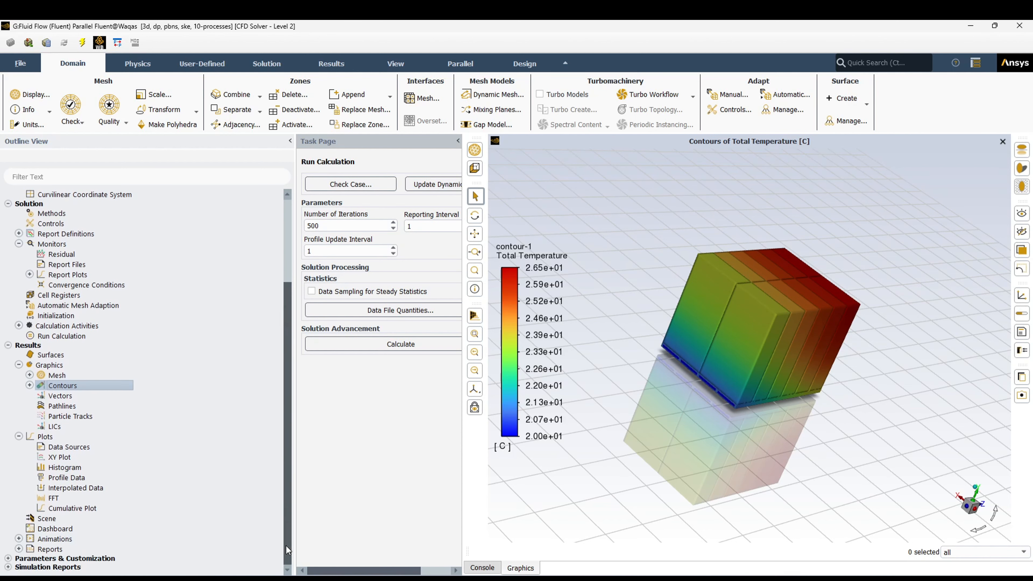
click(19, 548)
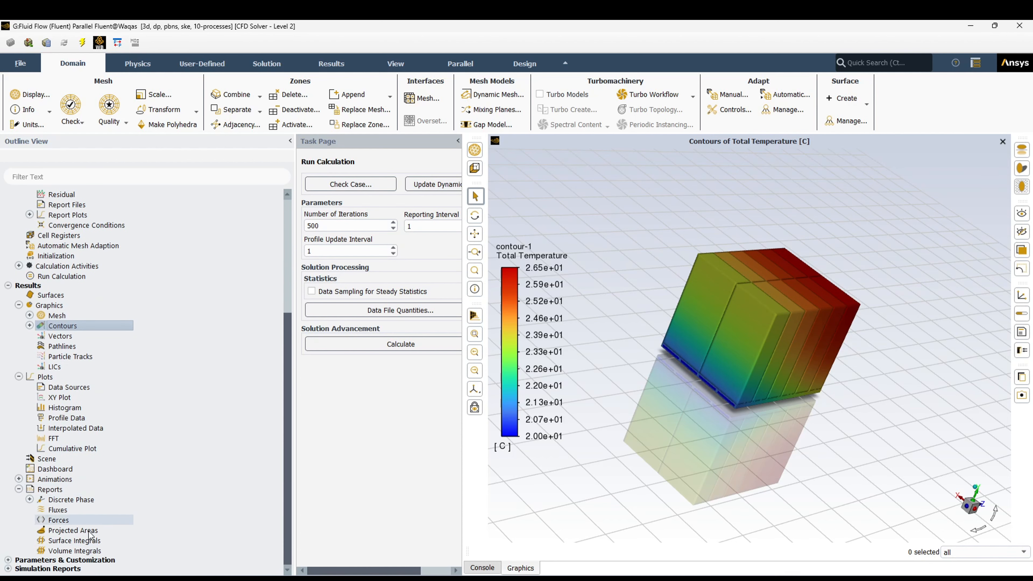
double_click(65, 544)
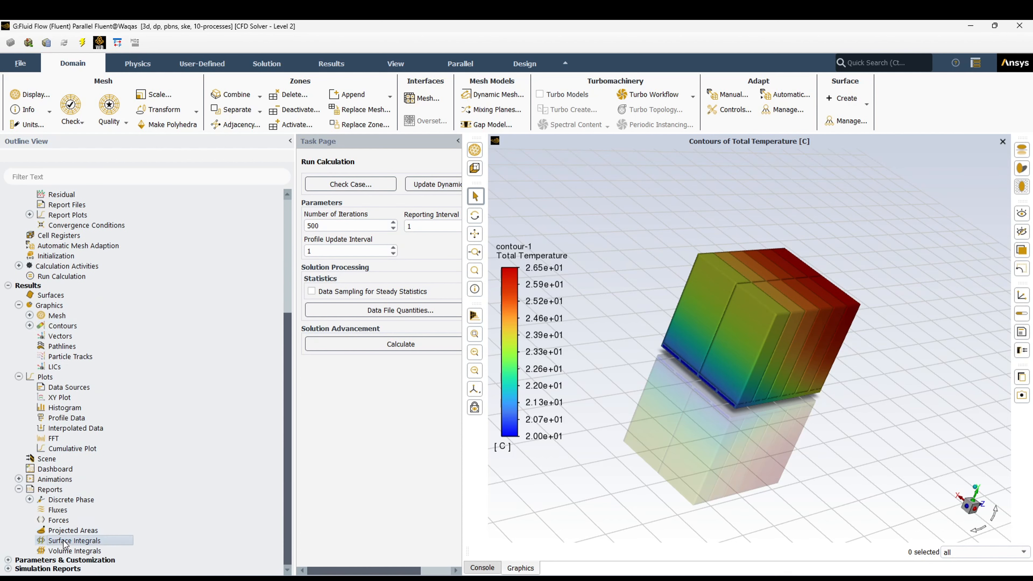
drag(411, 288, 366, 266)
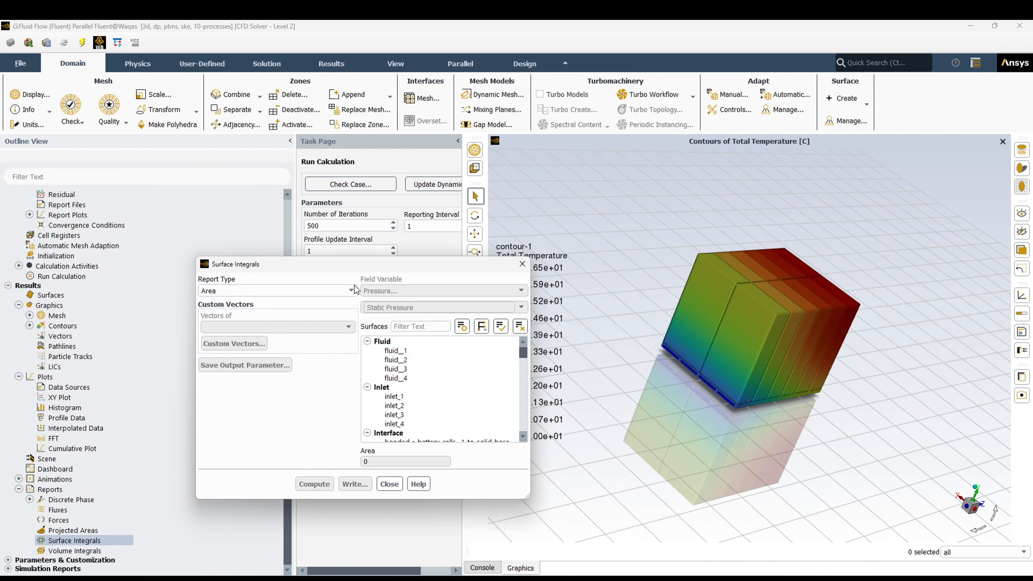
click(351, 291)
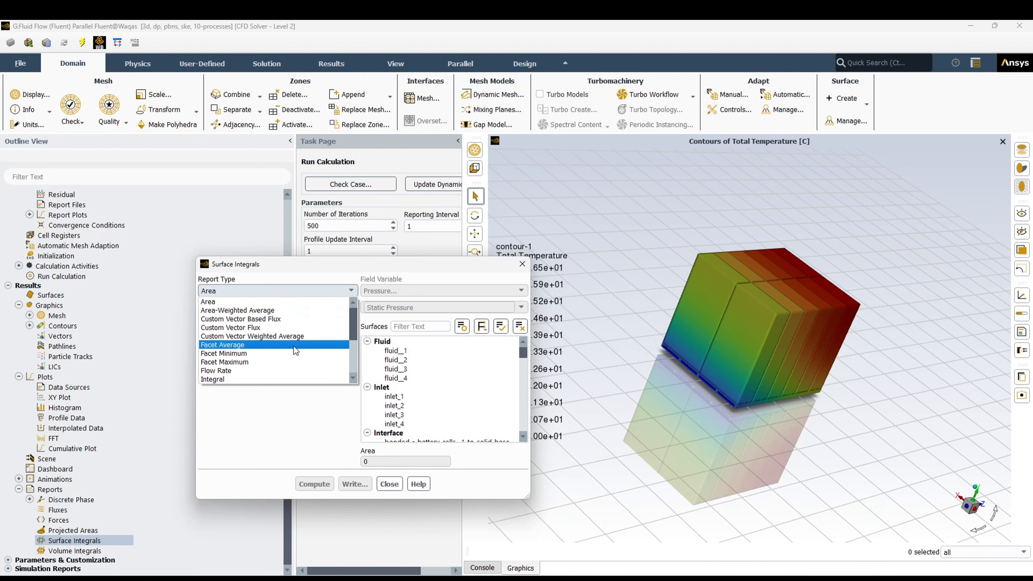
scroll(293, 346, down, 1)
click(276, 370)
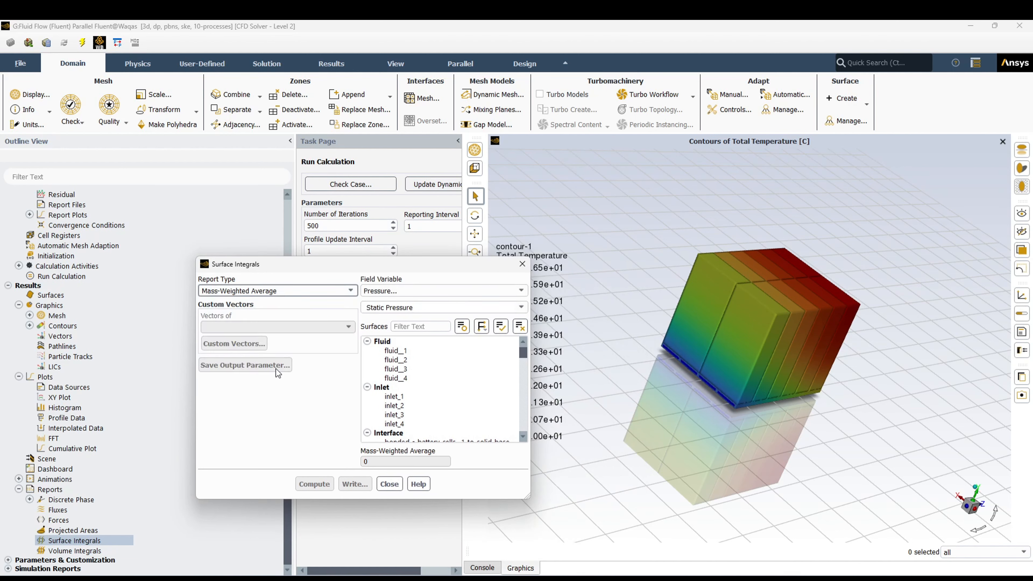
click(521, 290)
click(451, 328)
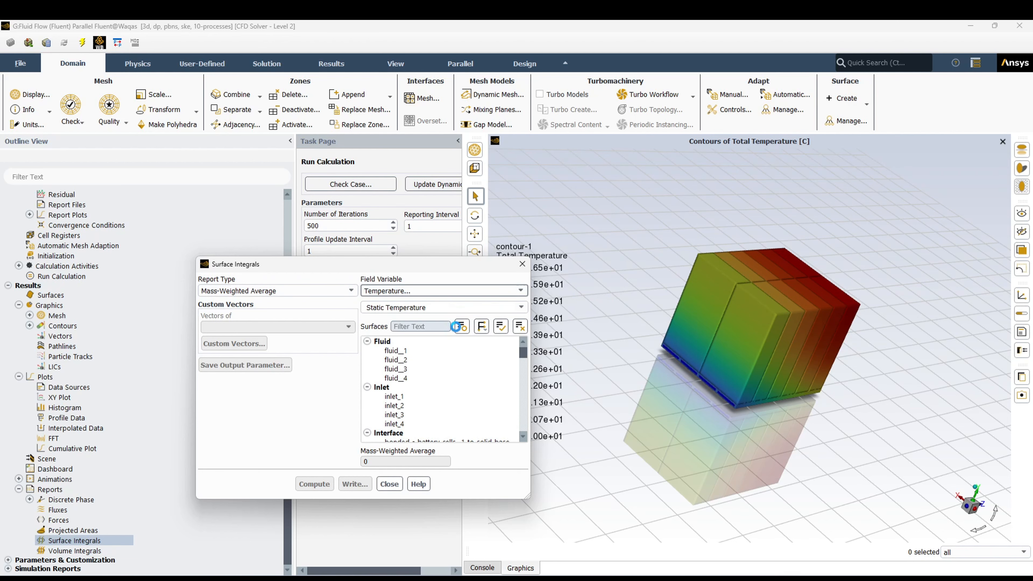
click(520, 307)
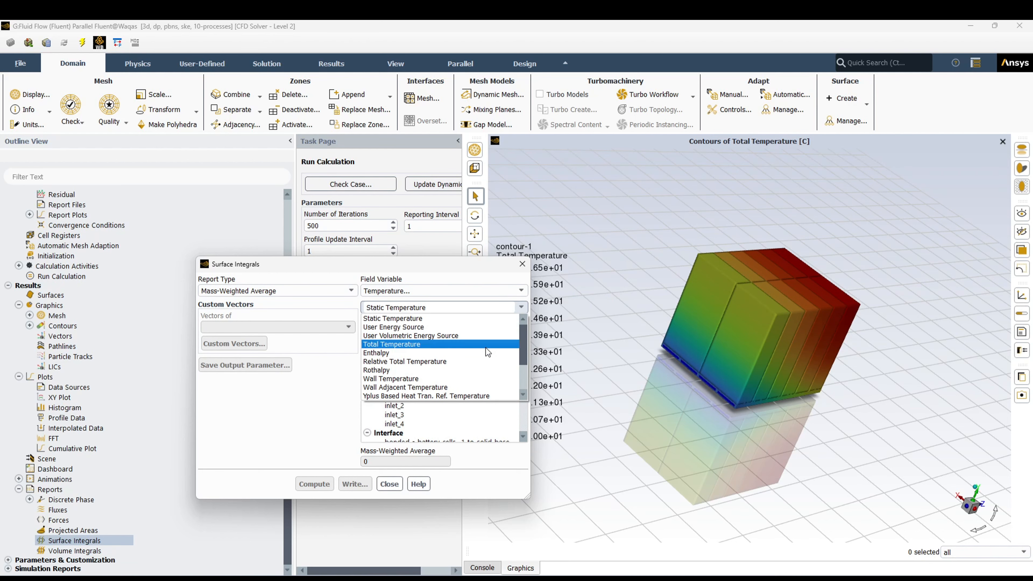
click(486, 347)
- Compute the mass-weighted average total temperature over the four outlet surfaces, outlet_1 to outlet_4, and close the report
drag(485, 267, 455, 219)
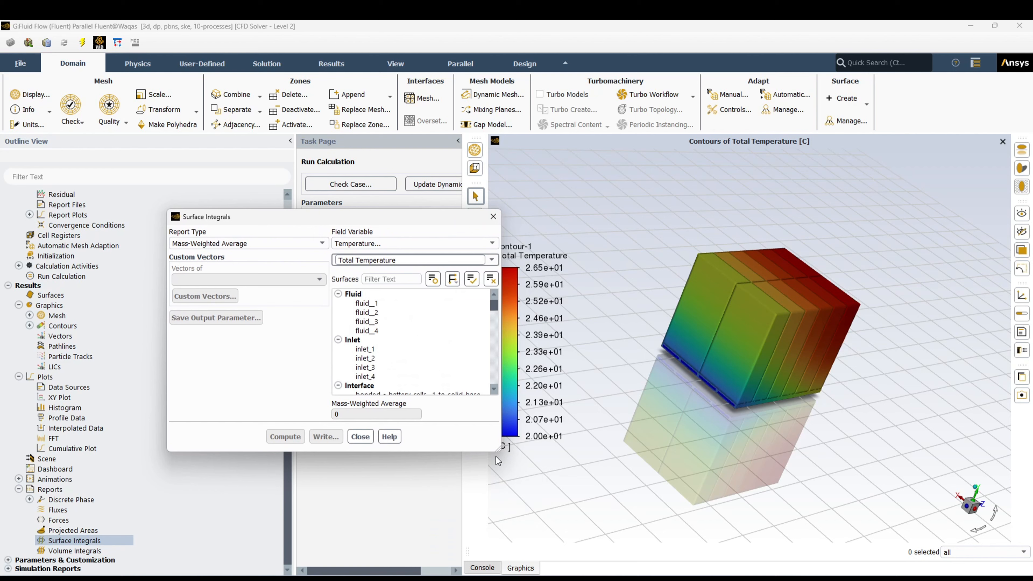
drag(499, 450, 577, 571)
scroll(406, 448, down, 5)
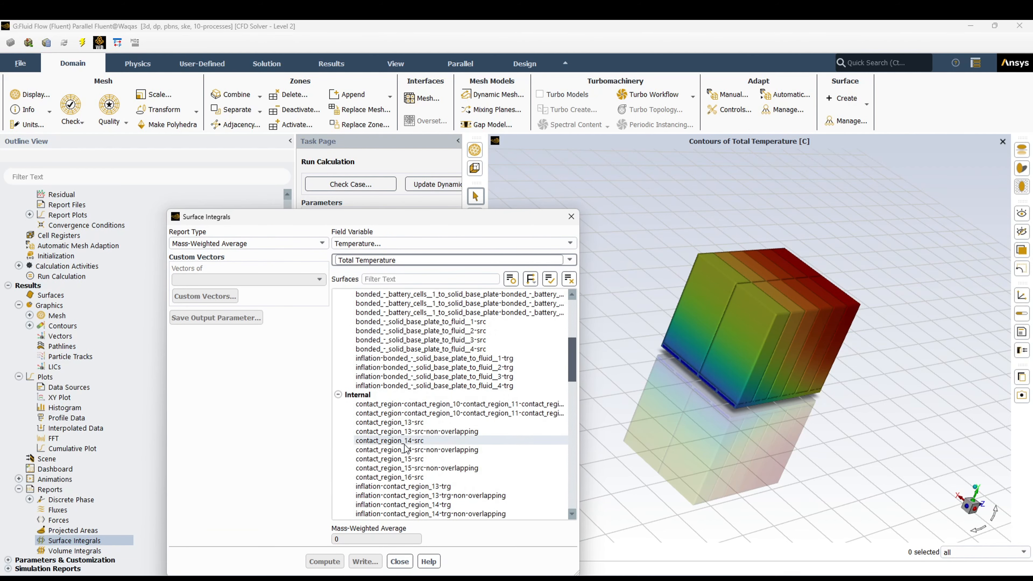
scroll(406, 448, up, 10)
click(355, 294)
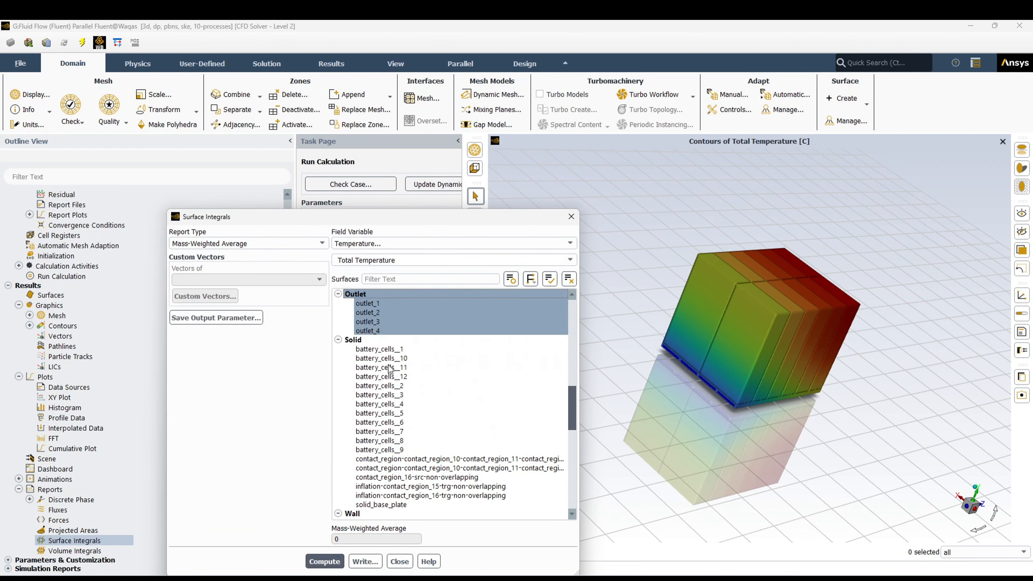
click(330, 558)
drag(503, 217, 418, 118)
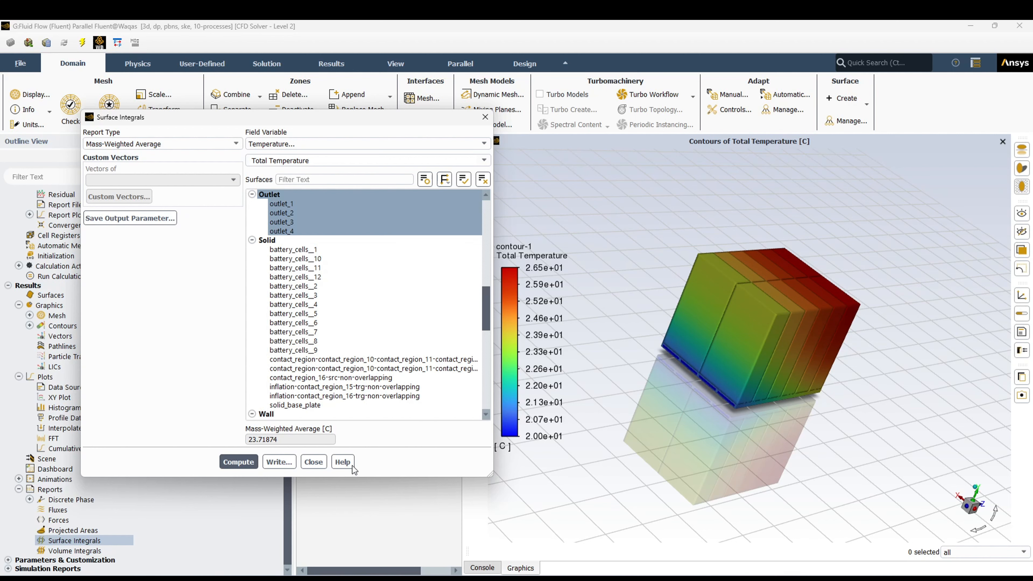
click(316, 463)
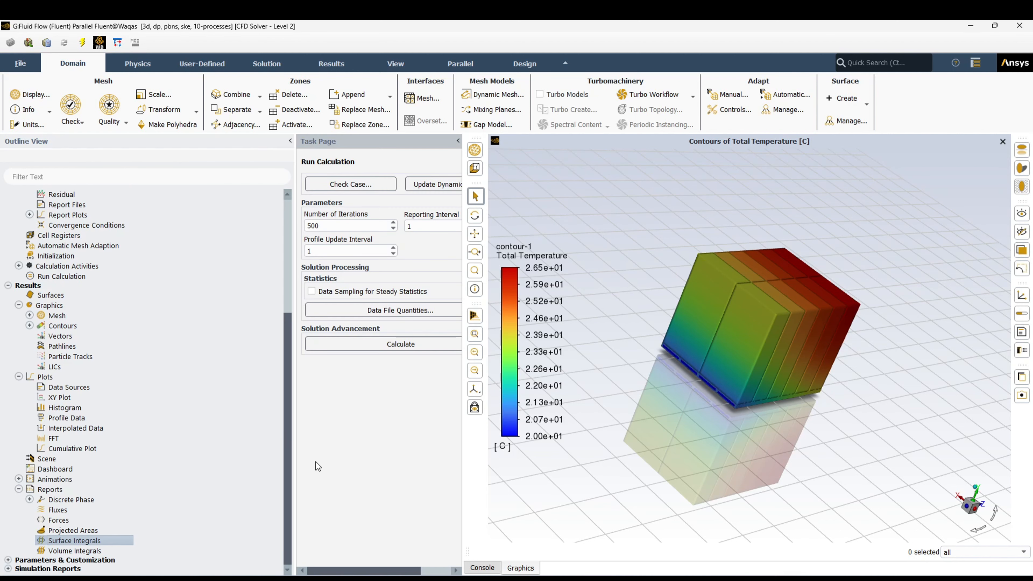